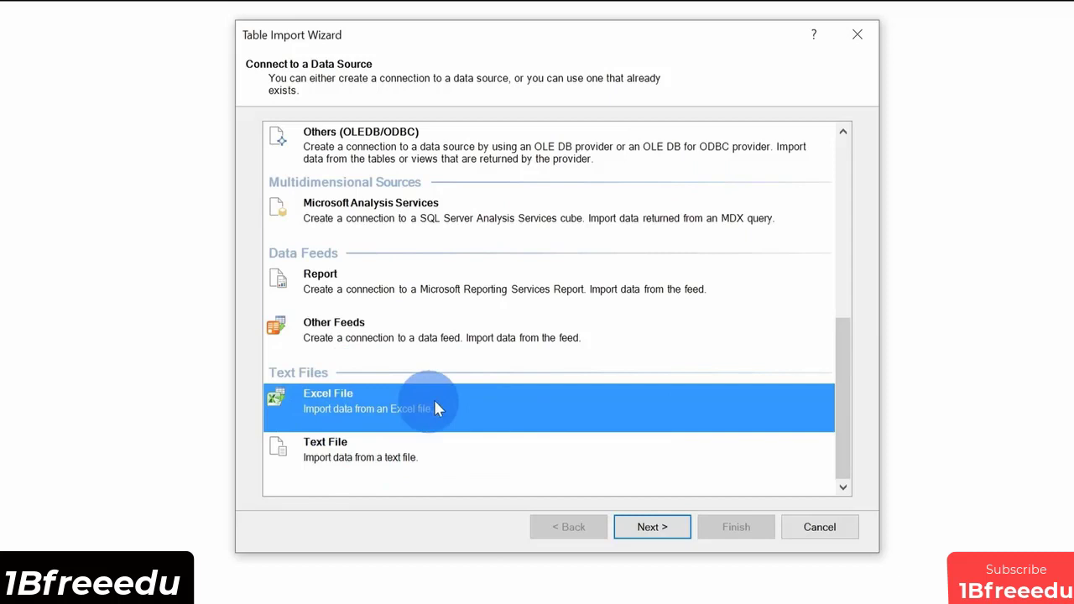
# Connect to the Excel file Customers.xlsx in the Power Pivot folder, using its first row as column headers.
pyautogui.click(652, 526)
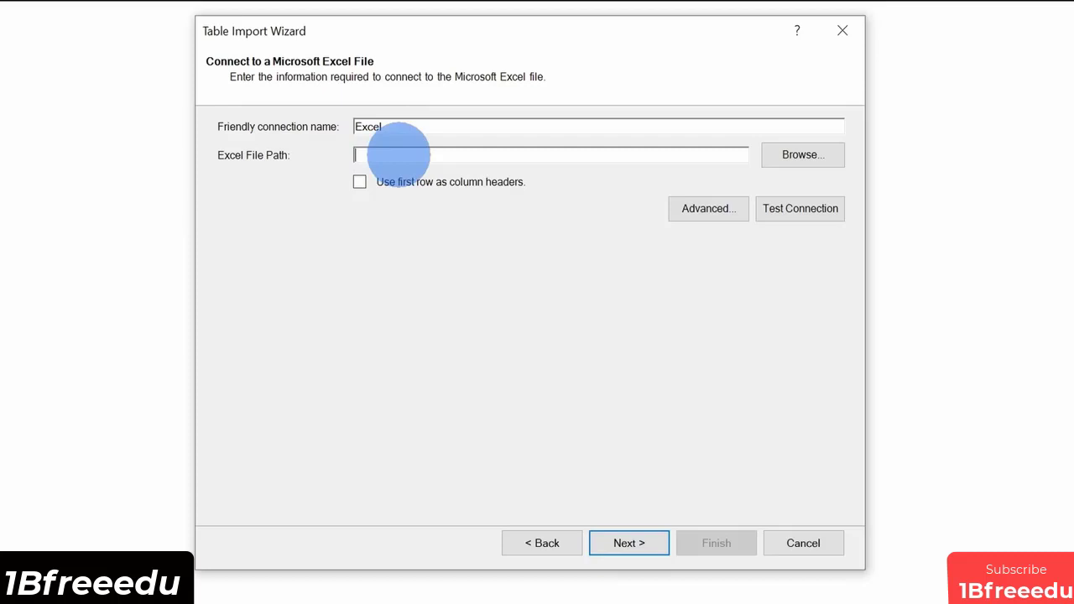
pyautogui.click(815, 156)
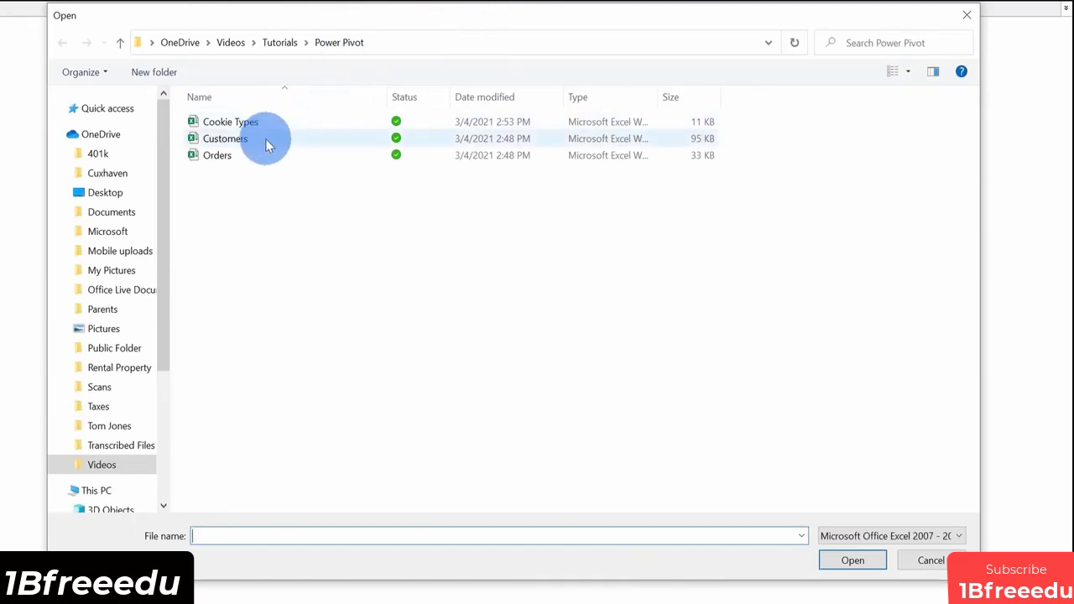
pyautogui.click(308, 140)
pyautogui.click(845, 567)
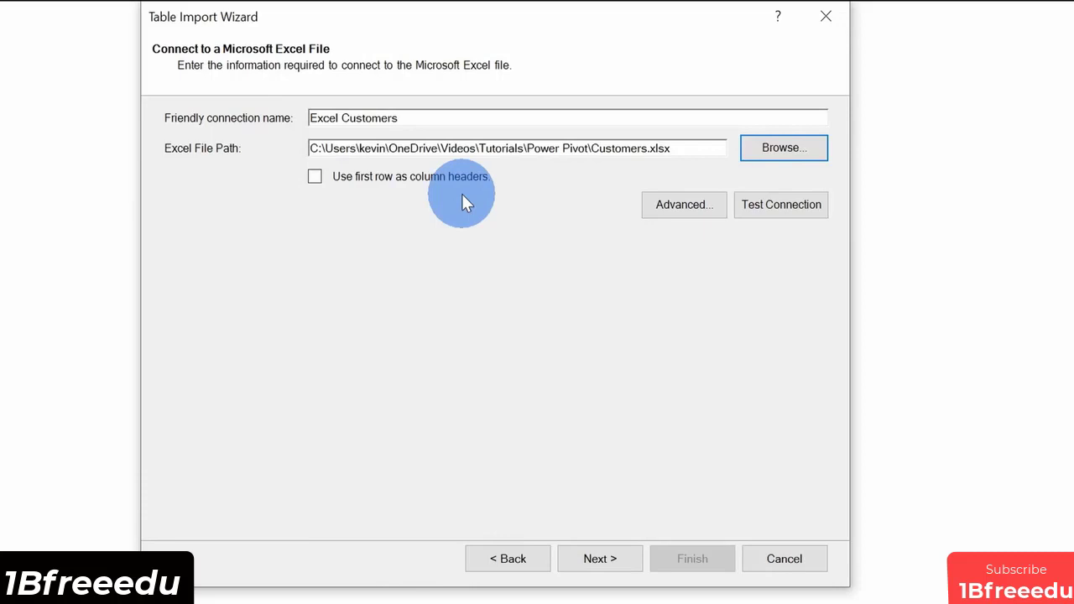
pyautogui.click(314, 181)
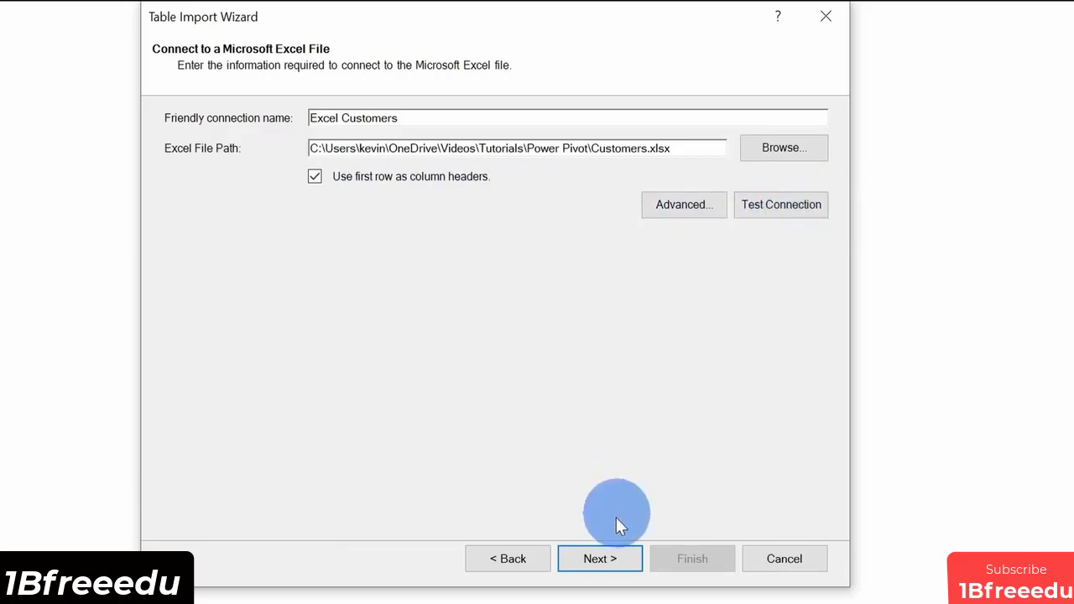
pyautogui.click(612, 559)
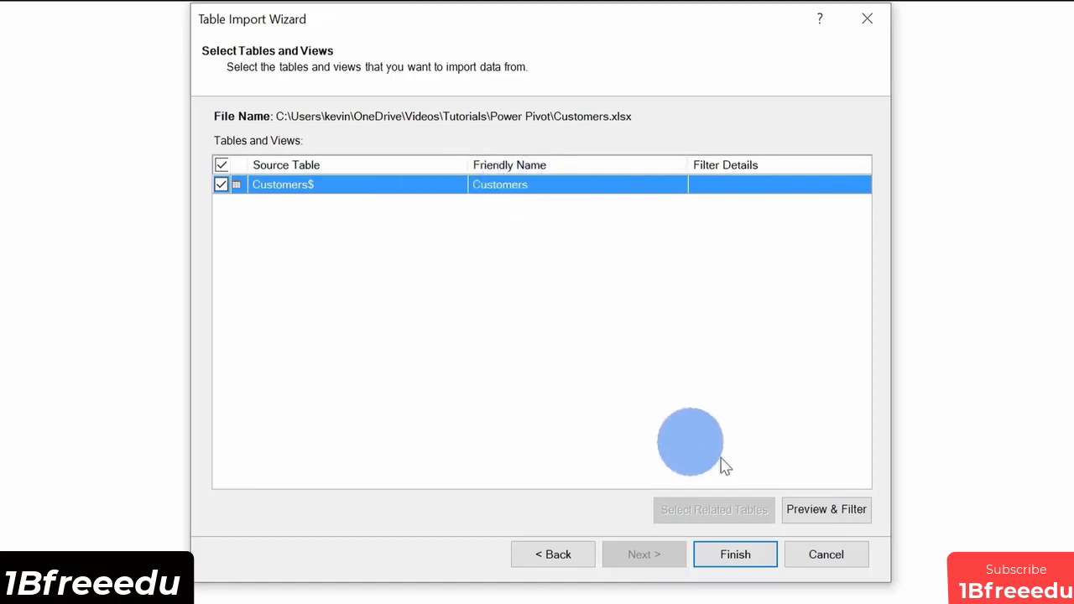
# Preview the Customers table's data and import the table into the data model.
pyautogui.click(831, 510)
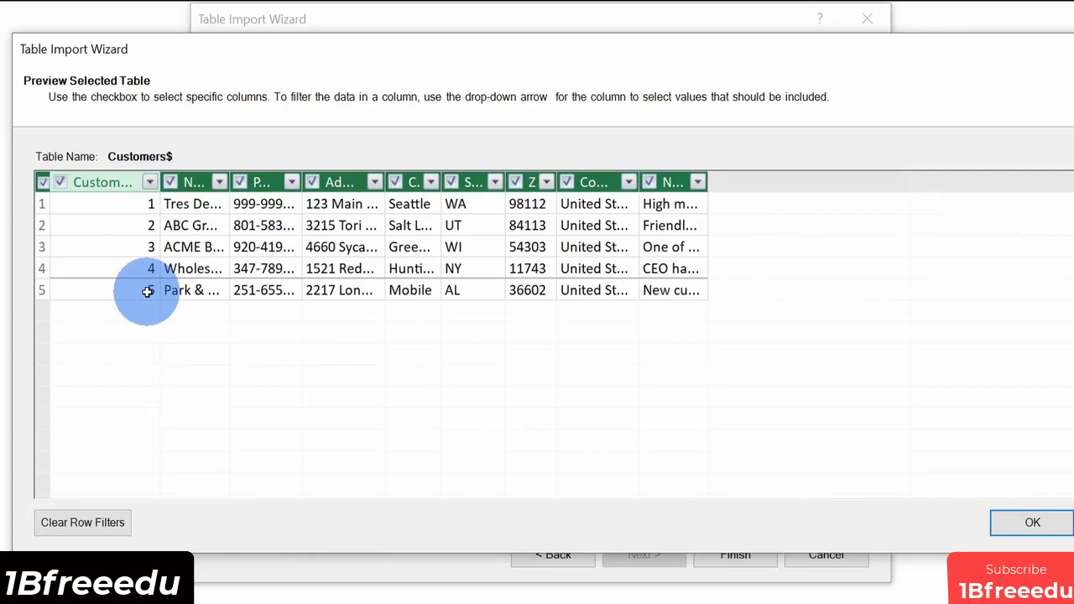
pyautogui.click(1015, 525)
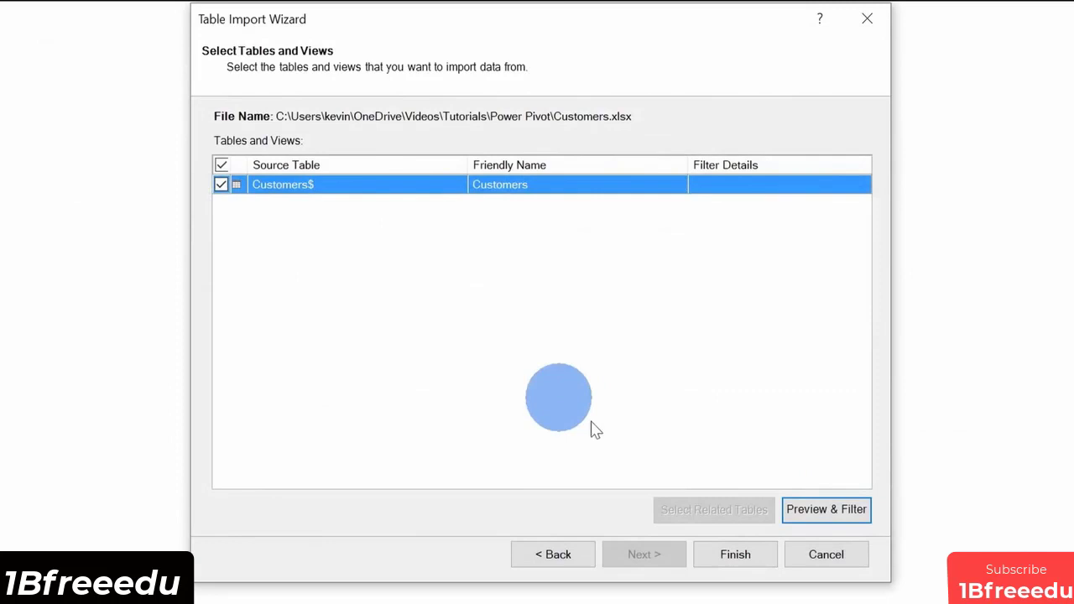
pyautogui.click(737, 555)
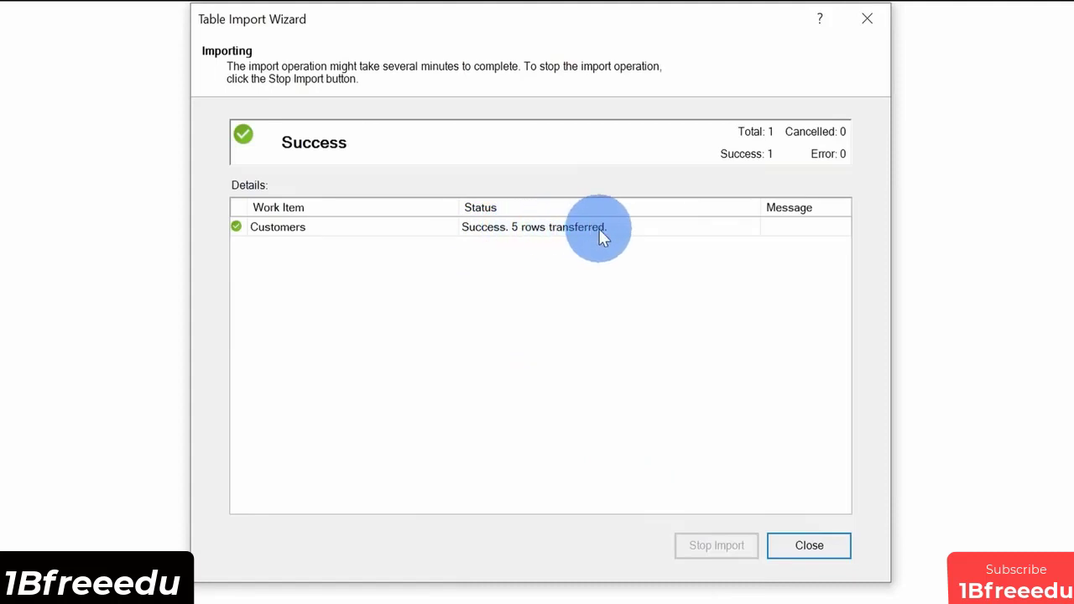
pyautogui.click(824, 547)
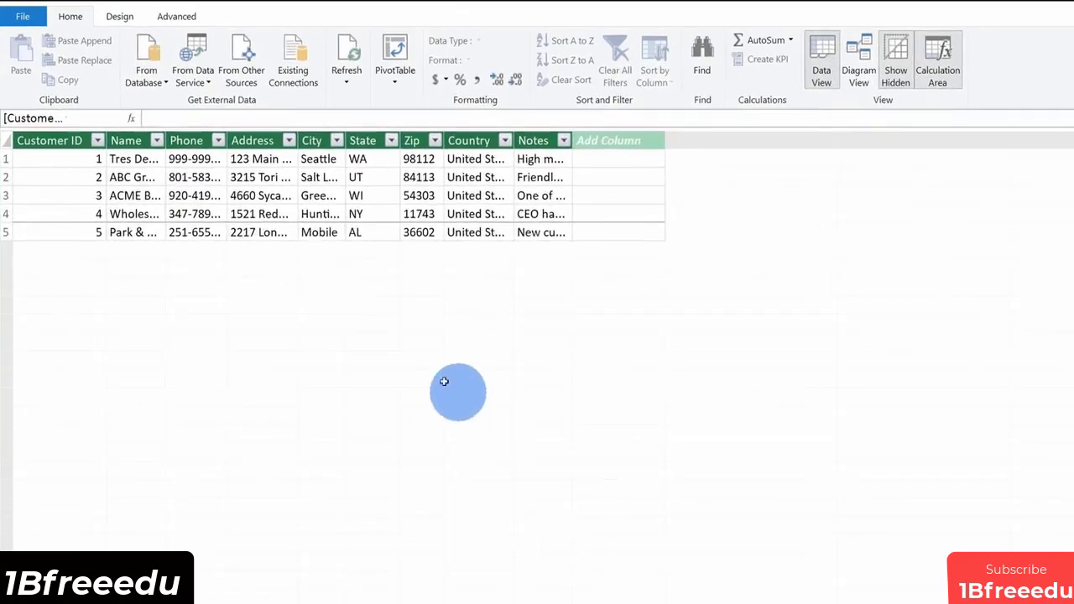
# Start another external data import from an Excel file and choose Orders.xlsx as the source.
pyautogui.click(246, 75)
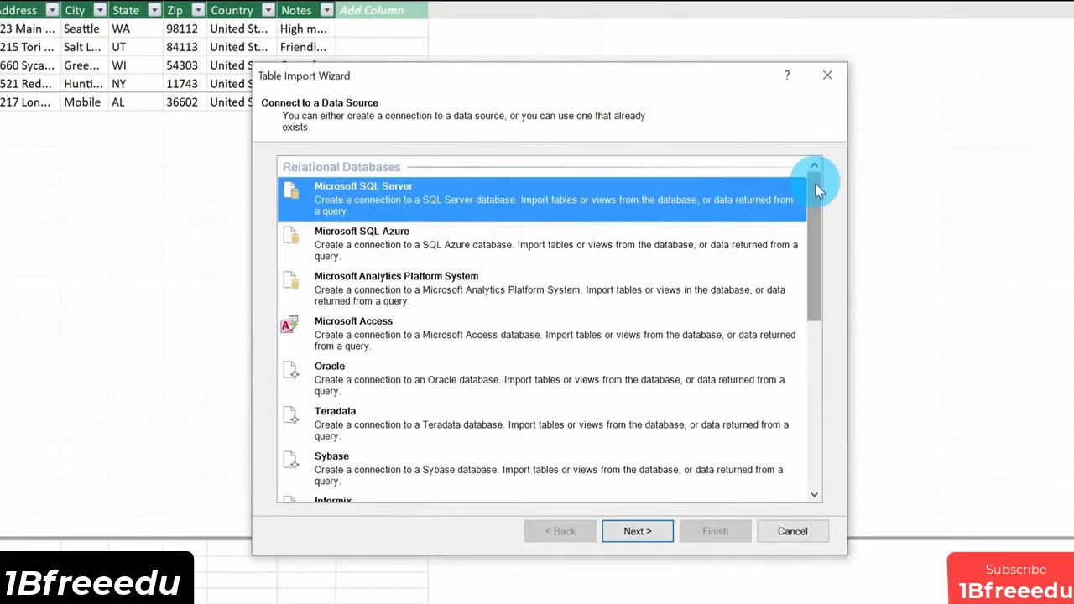
pyautogui.moveTo(838, 195); pyautogui.dragTo(840, 415)
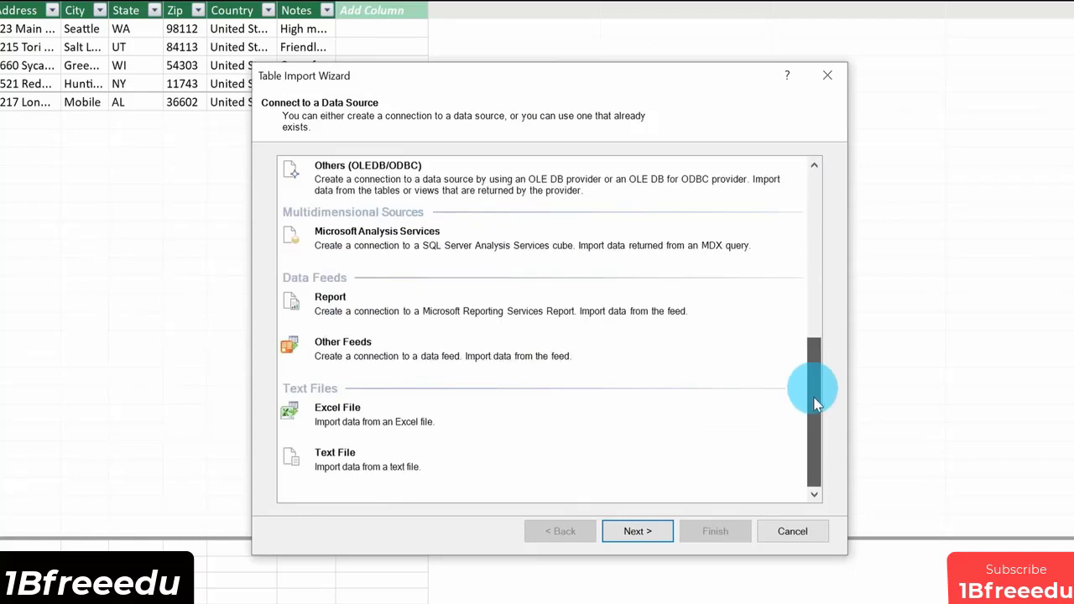
pyautogui.click(348, 415)
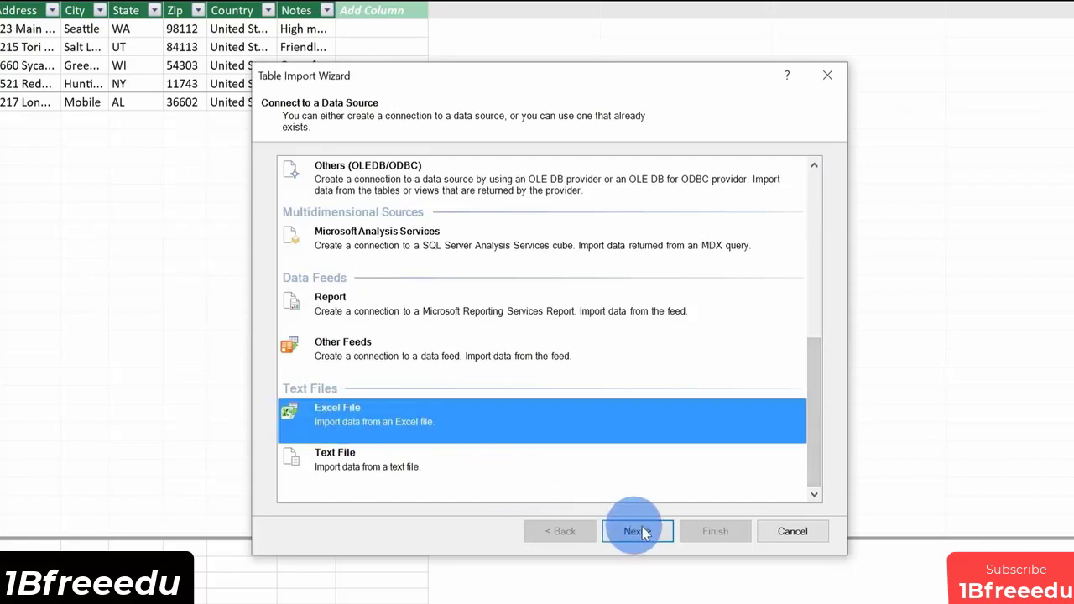
pyautogui.click(639, 532)
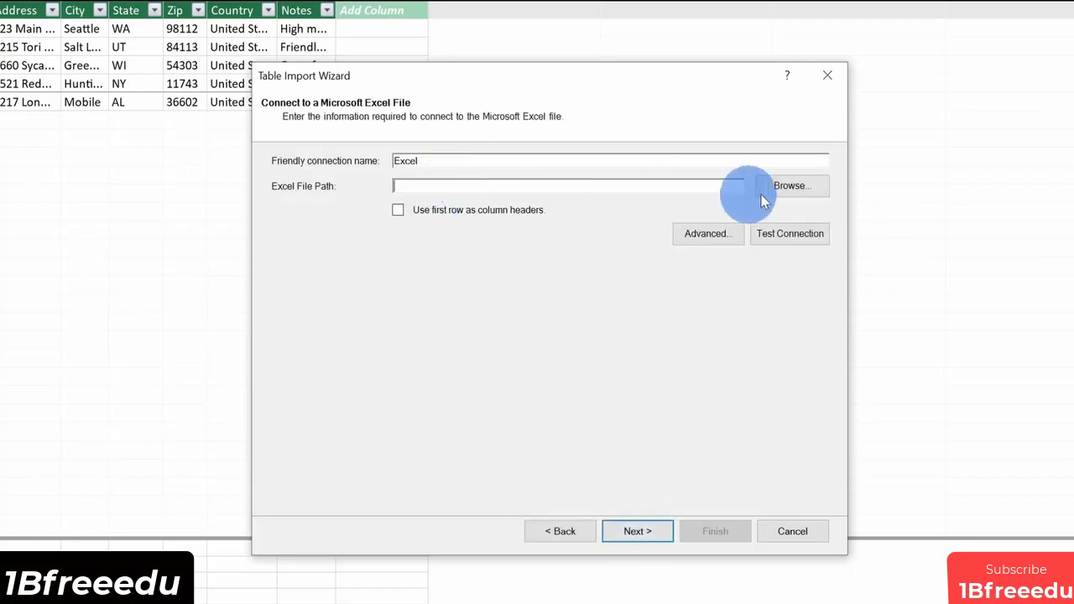
pyautogui.click(806, 192)
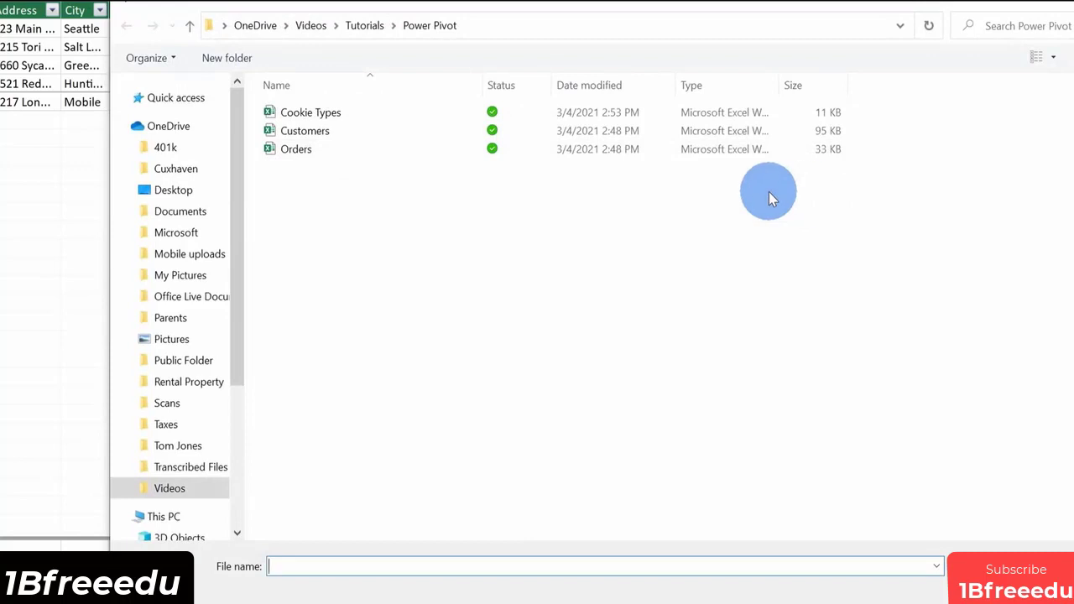
pyautogui.click(382, 153)
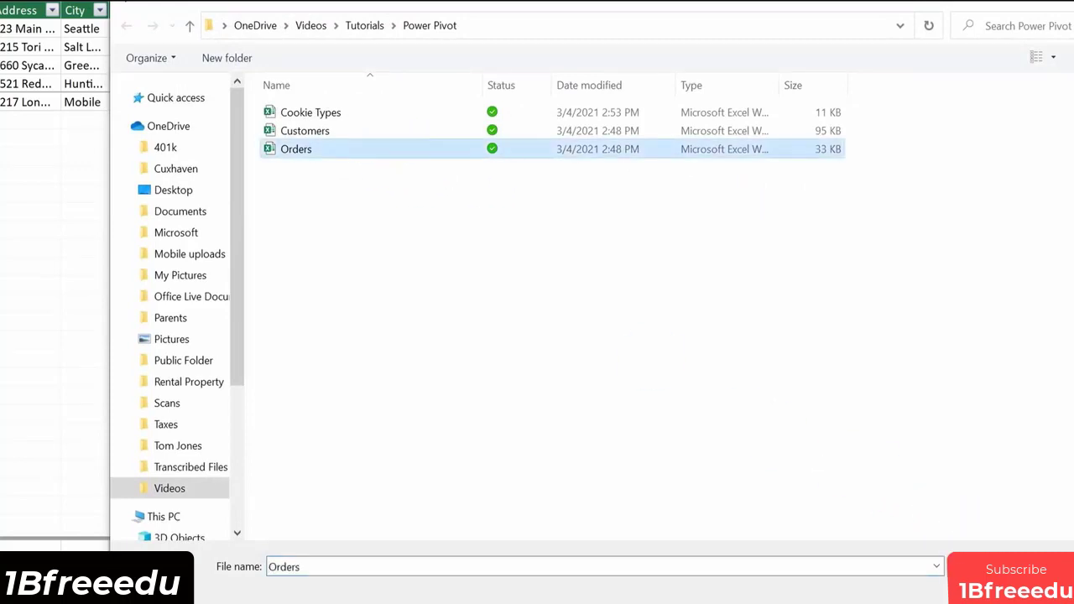
pyautogui.click(998, 595)
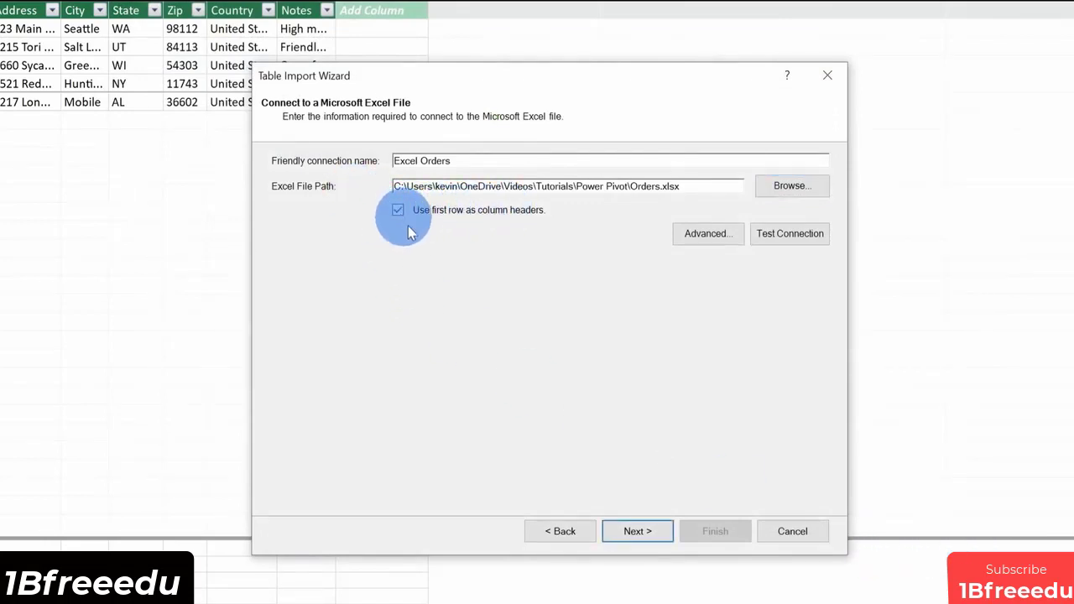
# Use the first row as column headers and import the Orders table.
pyautogui.click(401, 210)
pyautogui.click(638, 533)
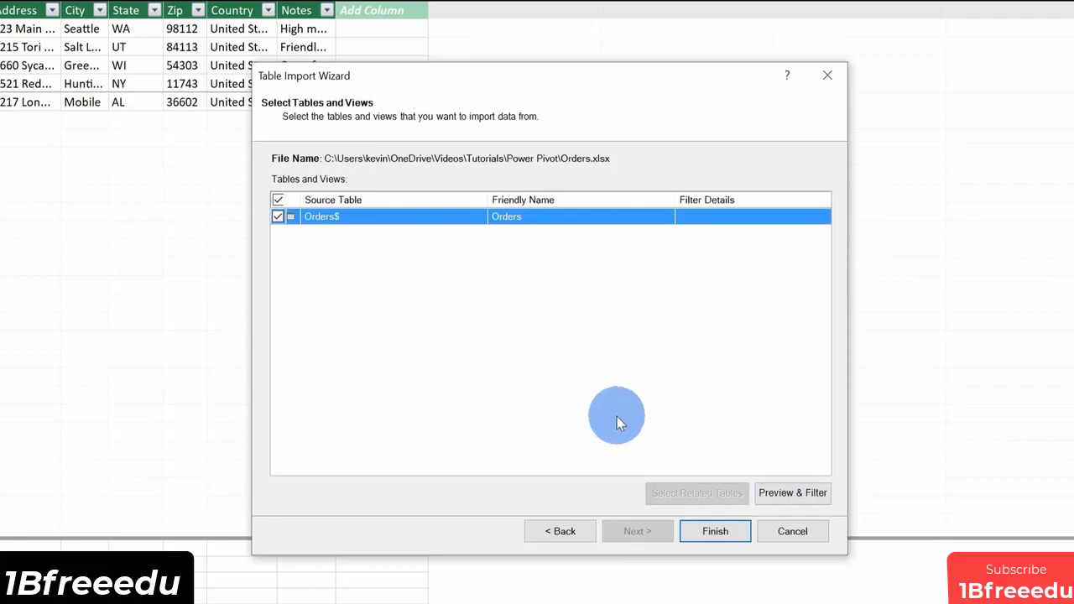
pyautogui.click(718, 531)
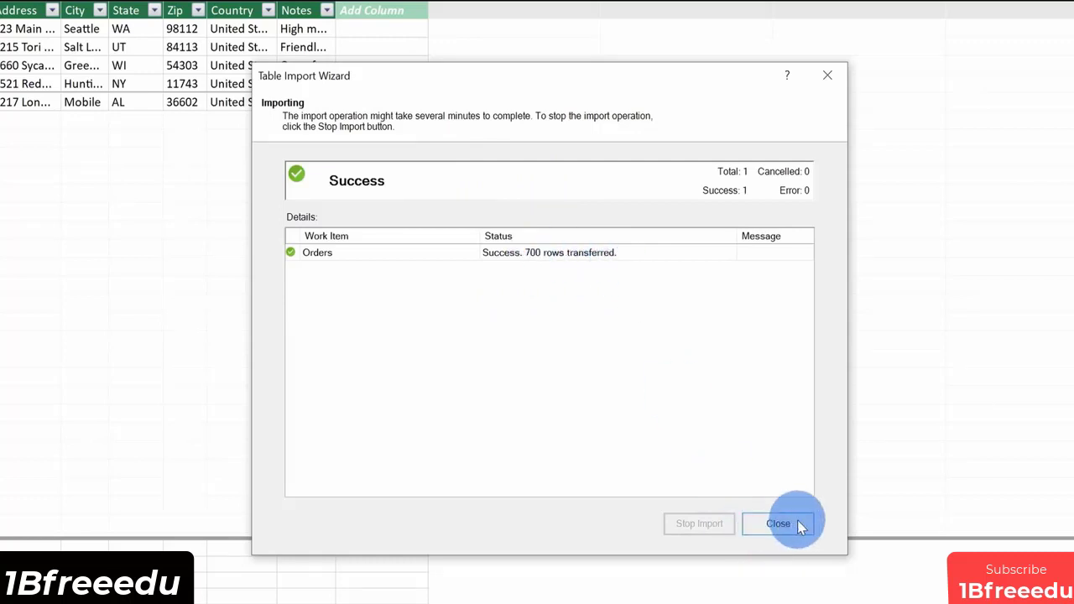
pyautogui.click(799, 525)
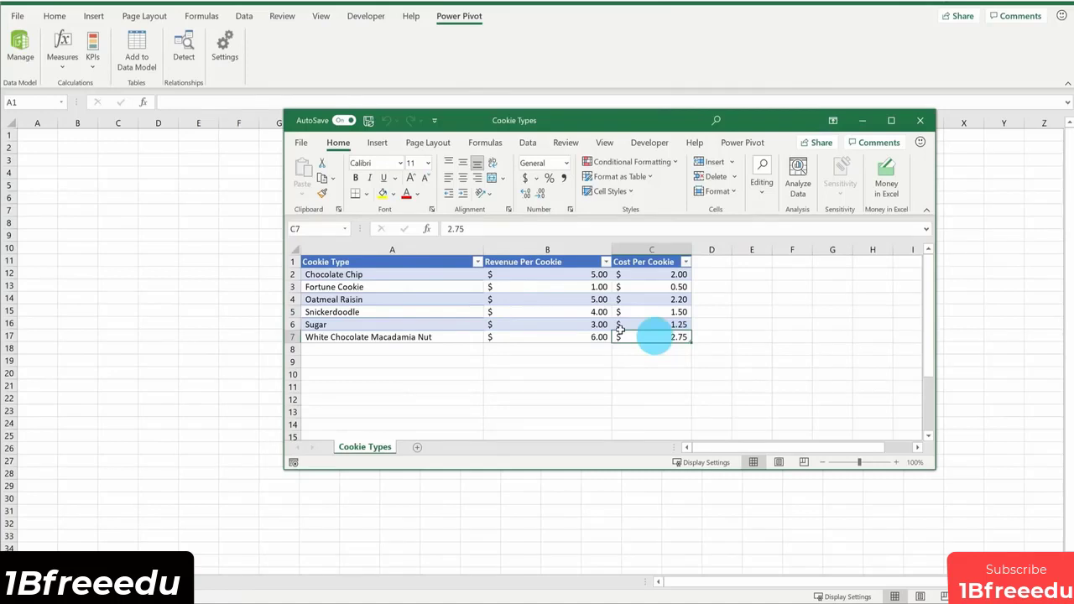
# Paste the copied Cookie Types table into the blank worksheet at cell A1 and fit the column widths to the contents.
pyautogui.click(48, 131)
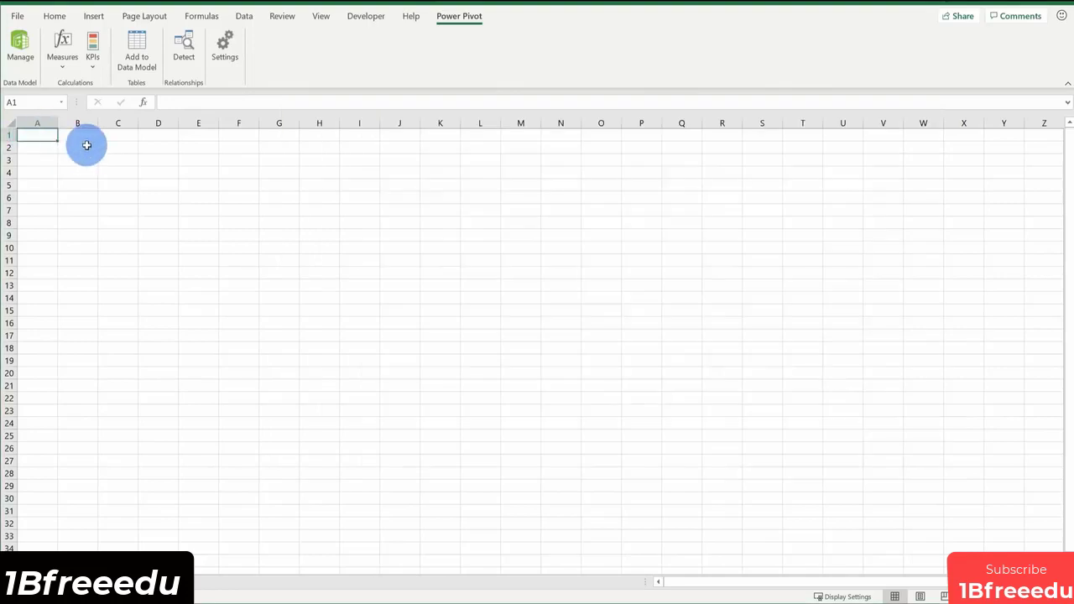
pyautogui.write('Cookie Type\tRevenue Per Cookie\tCost Per Cookie Chocolate Chip\t$ 5.00\t$ 2.00 Fortune Cookie\t$ 1.00\t$ 0.50 Oatmeal Raisin\t$ 5.00\t$ 2.20 Snickerdoodle\t$ 4.00\t$ 1.50 Sugar\t$ 3.00\t$ 1.25 White Chocolate Macadamia Nut\t$ 6.00\t$ 2.75')
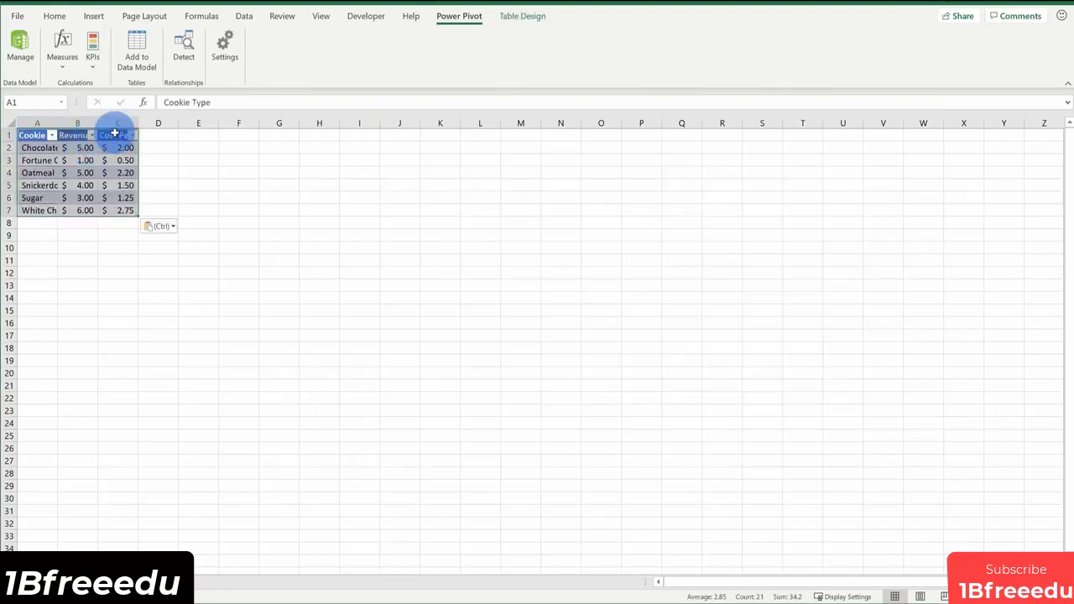
pyautogui.click(12, 123)
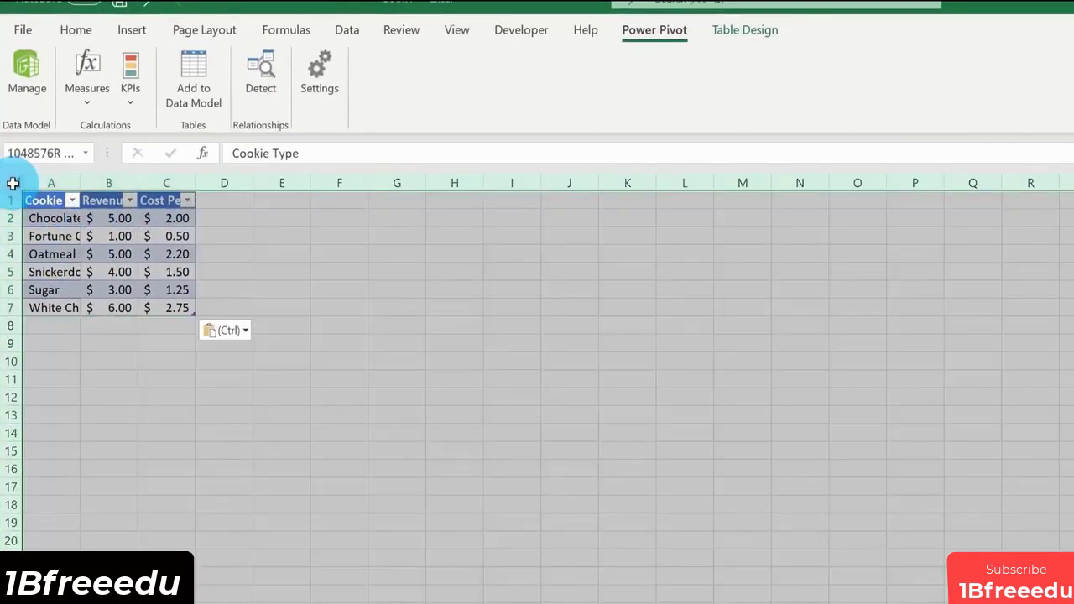
pyautogui.doubleClick(79, 181)
pyautogui.scroll(5, 79, 220)
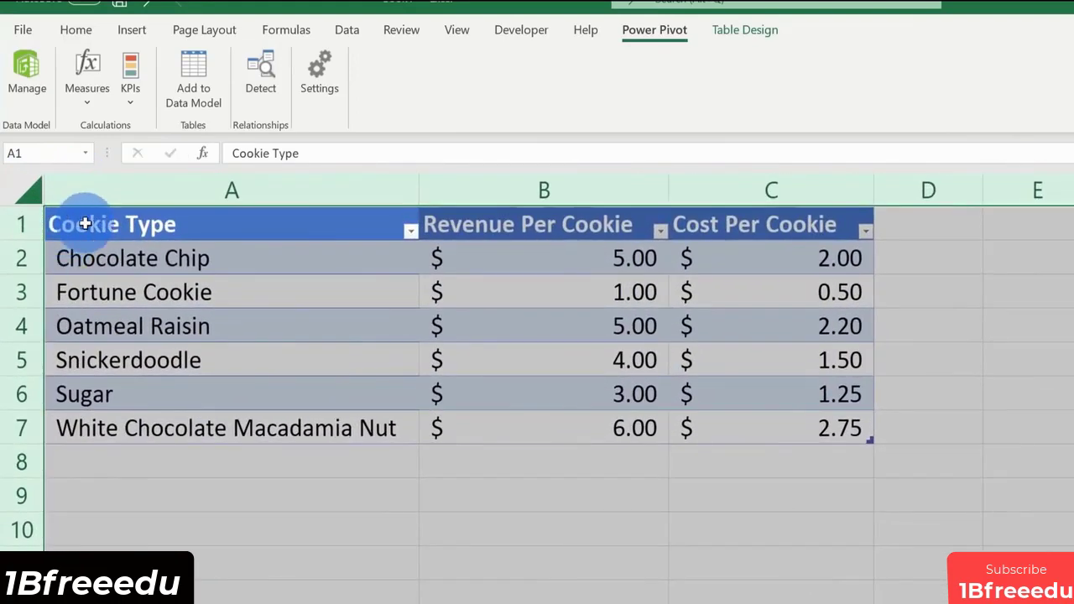
# Select the cookie table A1:C7 and add it to the data model.
pyautogui.moveTo(81, 220); pyautogui.dragTo(847, 432)
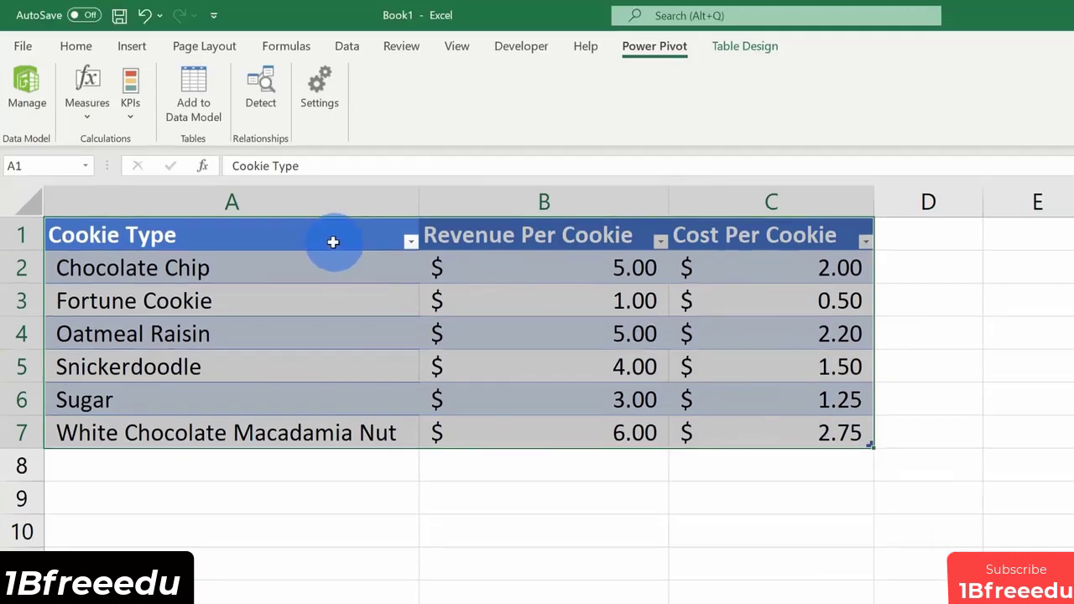
pyautogui.moveTo(331, 229); pyautogui.dragTo(820, 428)
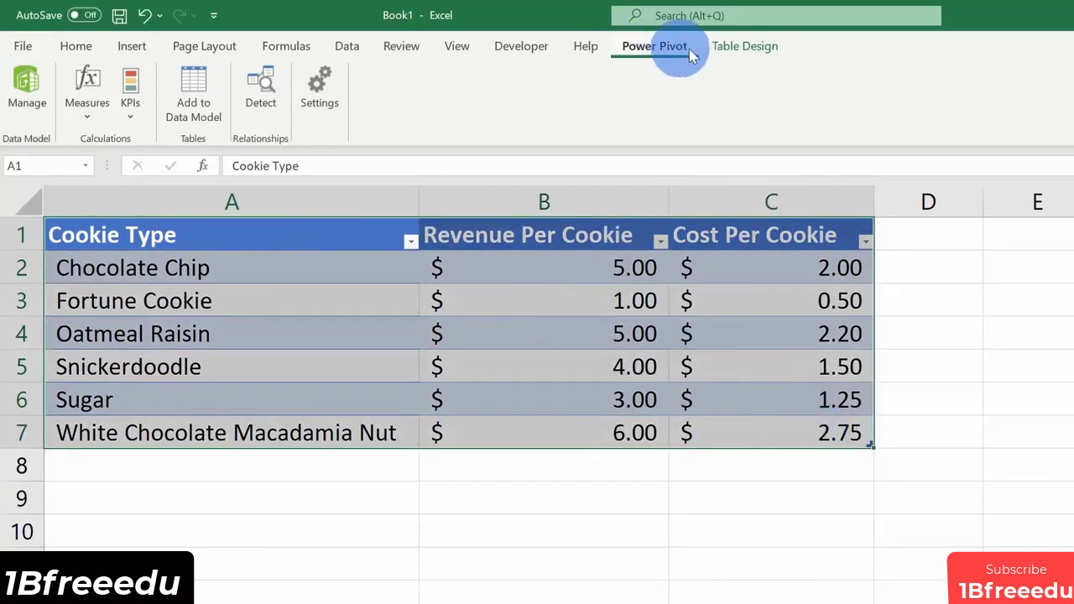
pyautogui.click(197, 101)
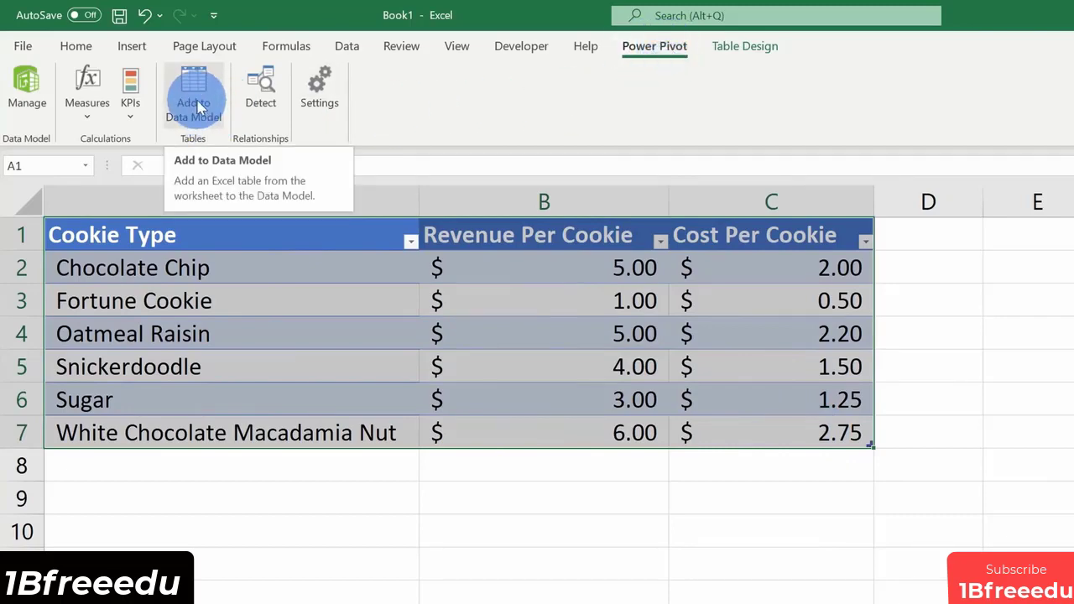
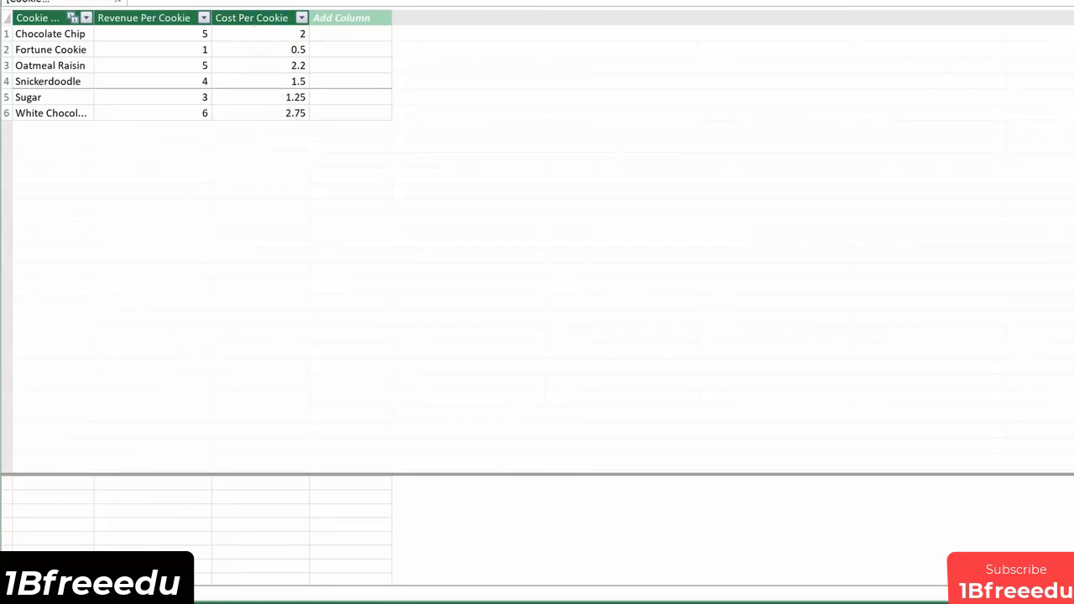
# Show the Orders table in the data model and widen its Product and Date columns.
pyautogui.click(59, 592)
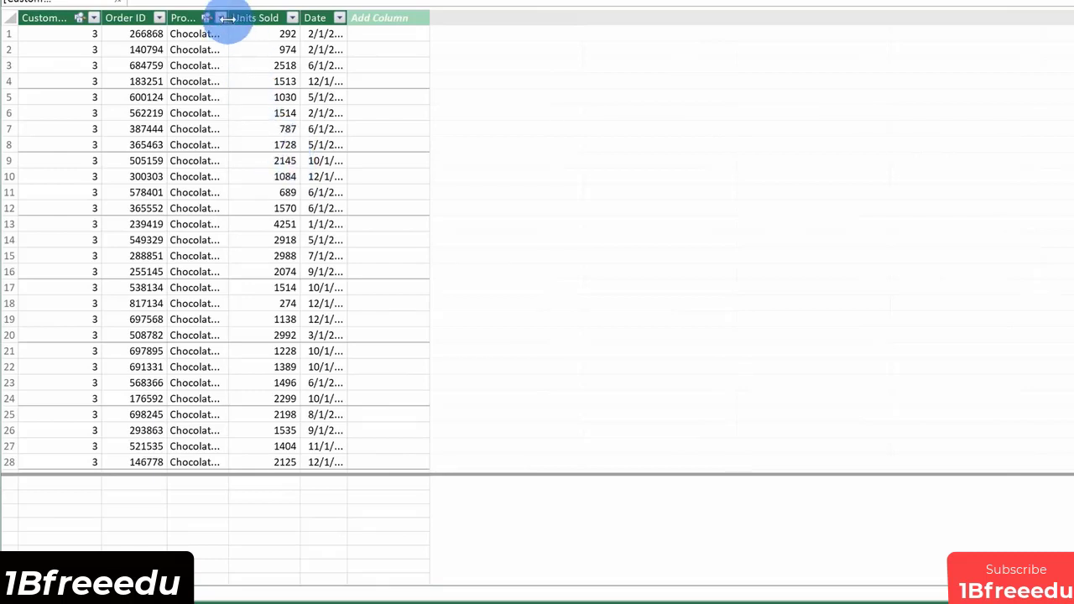
pyautogui.moveTo(258, 18); pyautogui.dragTo(290, 18)
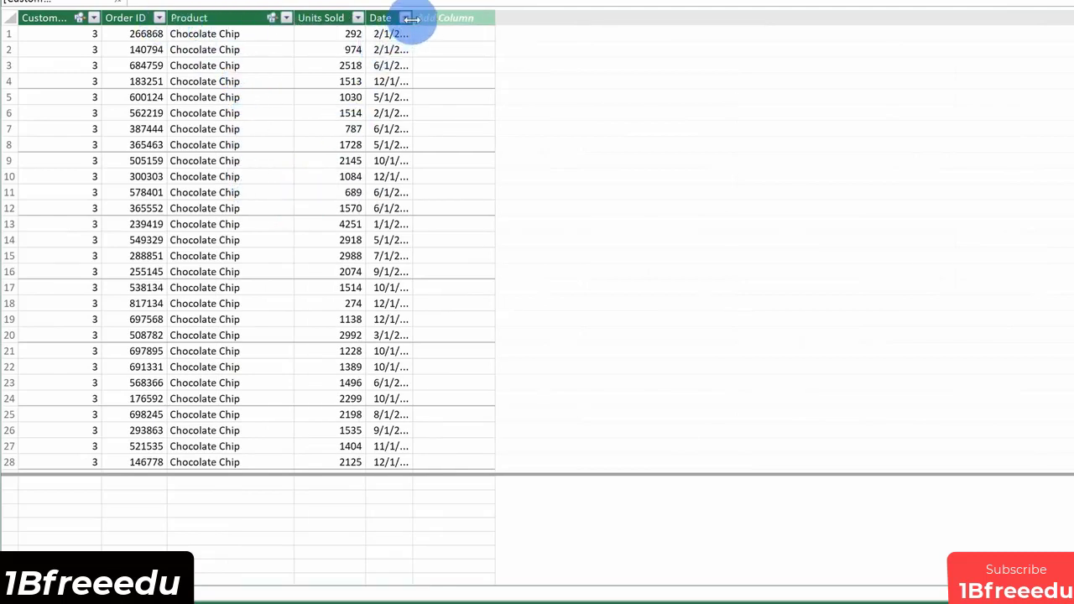
pyautogui.moveTo(411, 18); pyautogui.dragTo(450, 27)
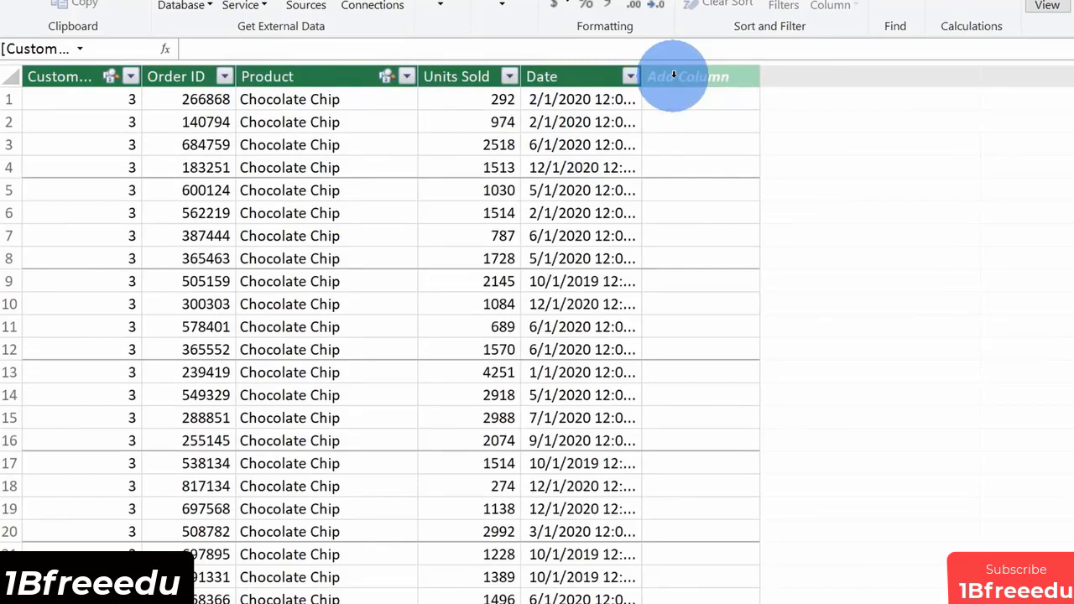
# Add two new columns named Revenue and Cost after the Date column in the Orders table.
pyautogui.doubleClick(674, 75)
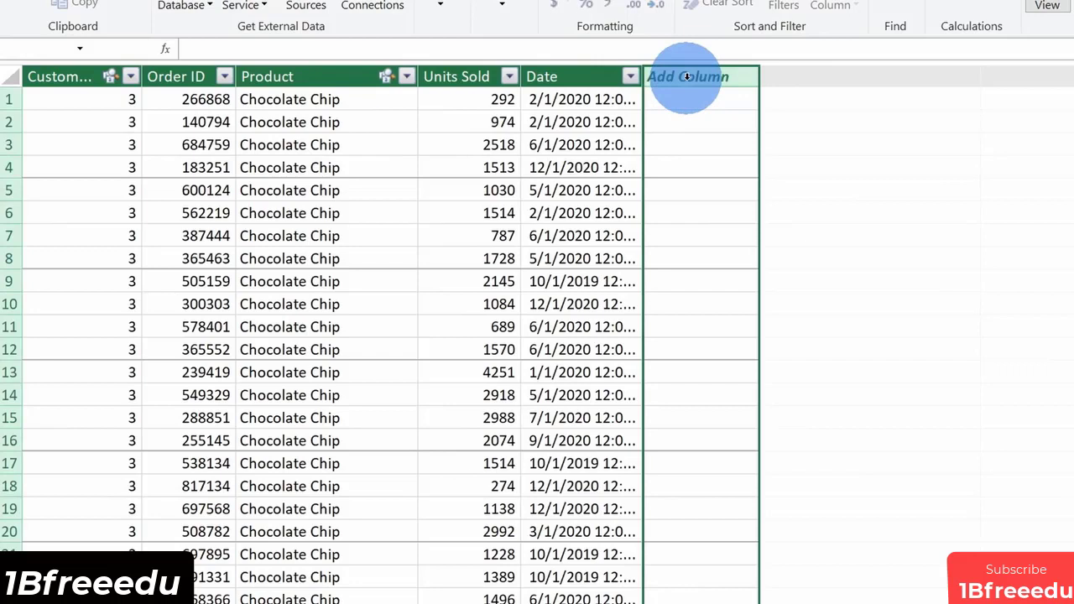
pyautogui.write('Revenue')
pyautogui.click(711, 143)
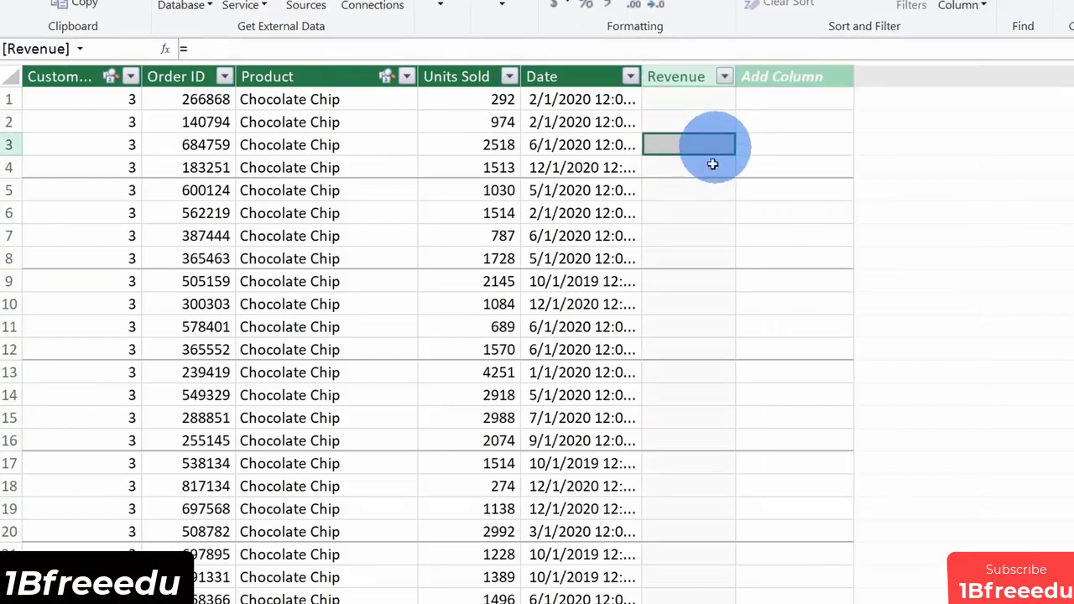
pyautogui.doubleClick(783, 76)
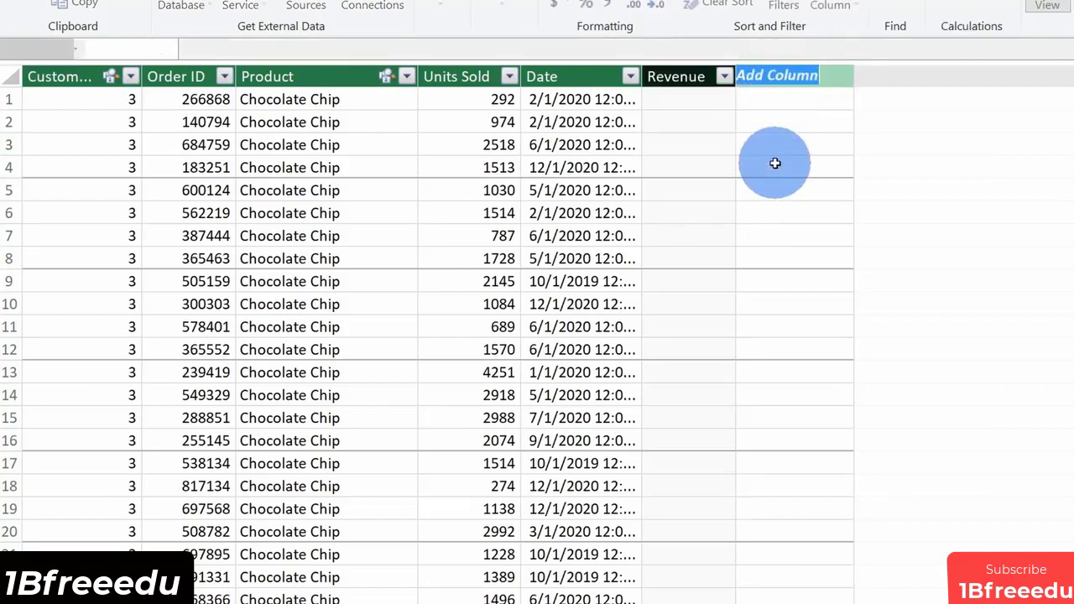
pyautogui.write('Cost')
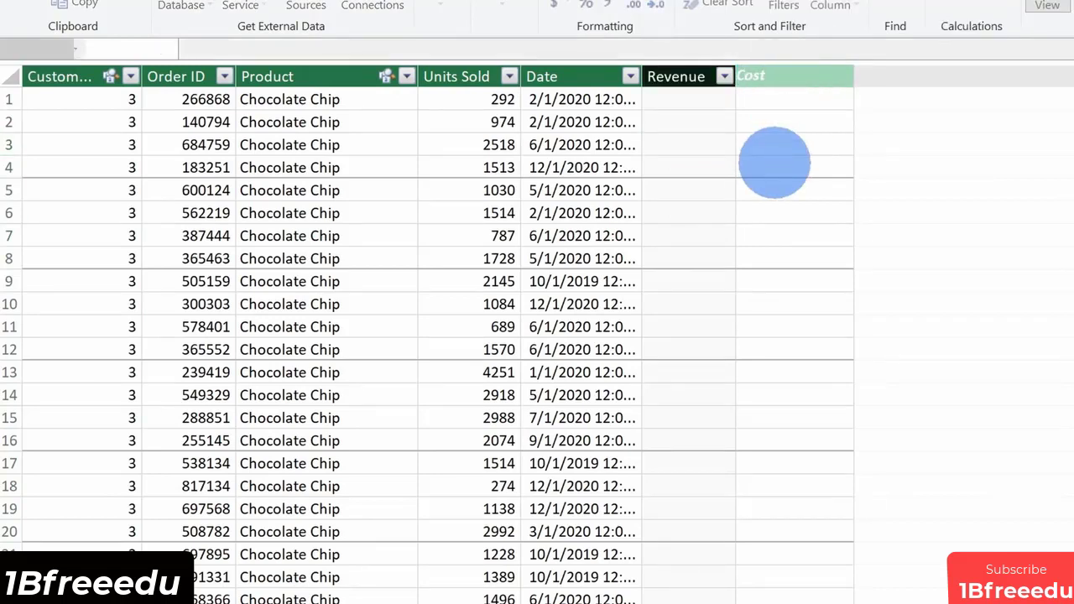
pyautogui.press('Return')
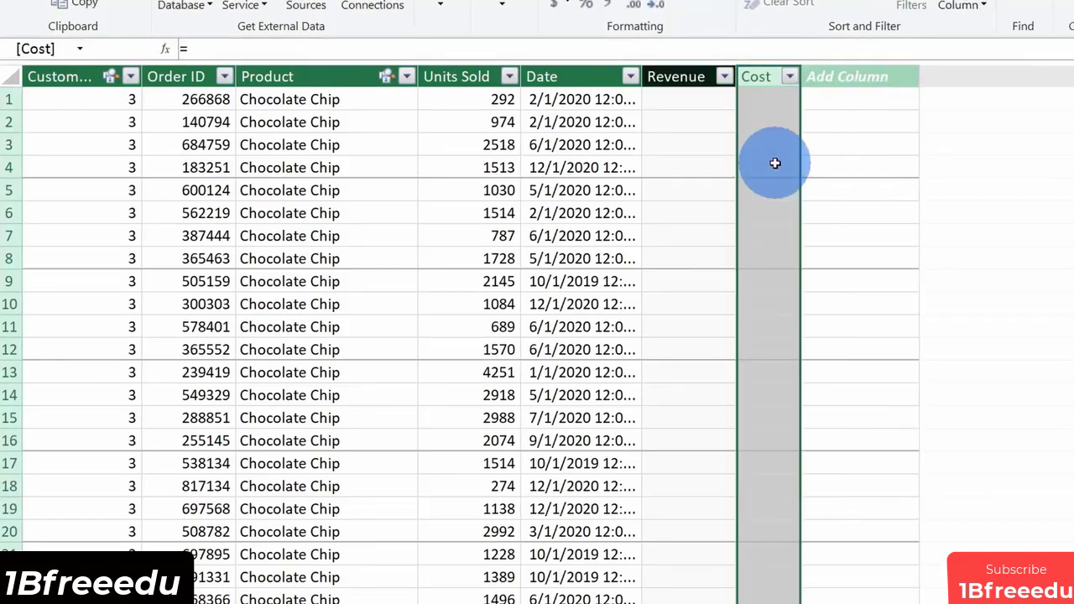
# Add a new column named Profit after the Cost column in the Orders table.
pyautogui.click(873, 76)
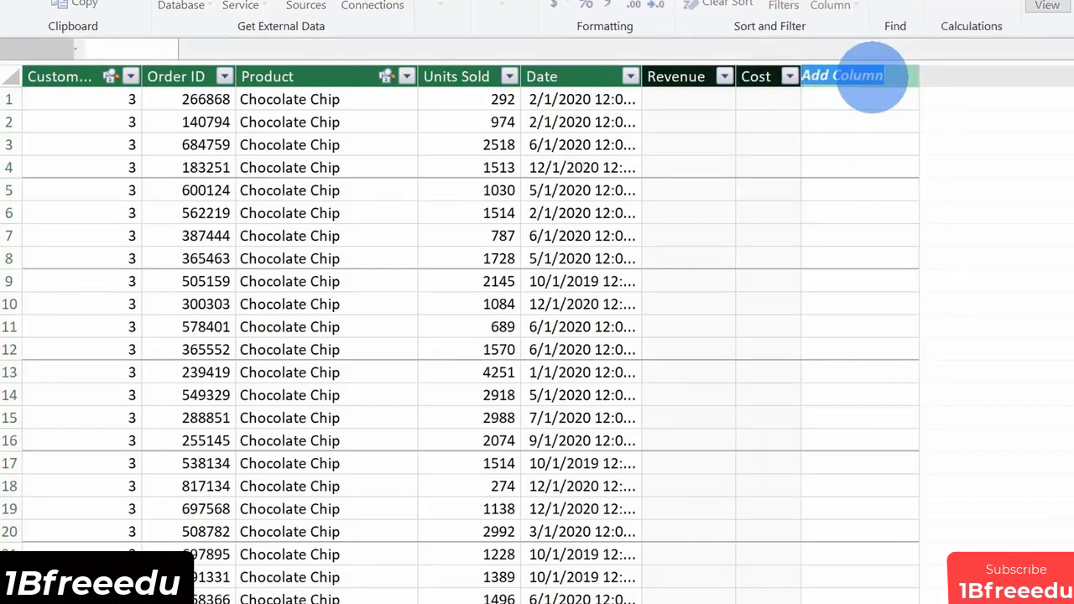
pyautogui.write('Profit')
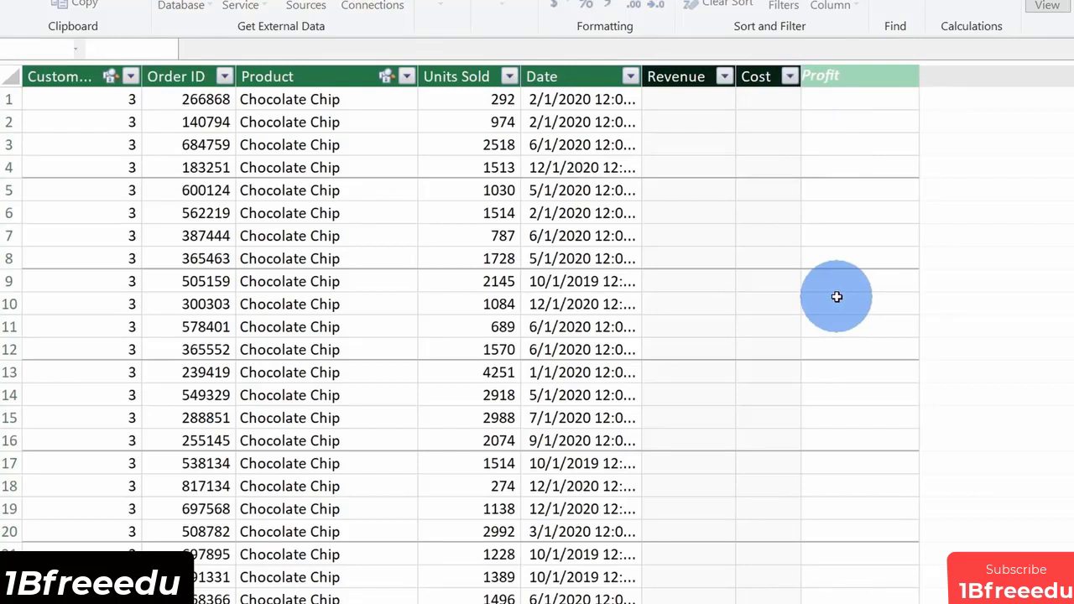
pyautogui.click(837, 297)
pyautogui.write('=')
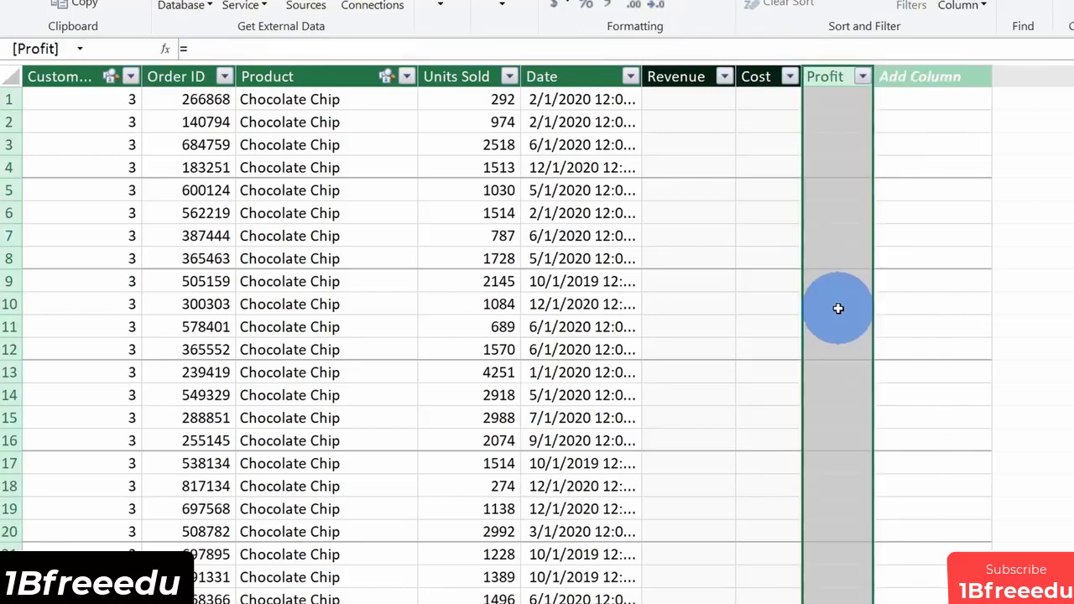
# Fill the Revenue column with the formula =RELATED('Cookie Type'[Revenue Per Cookie])*Orders[Units Sold].
pyautogui.click(684, 101)
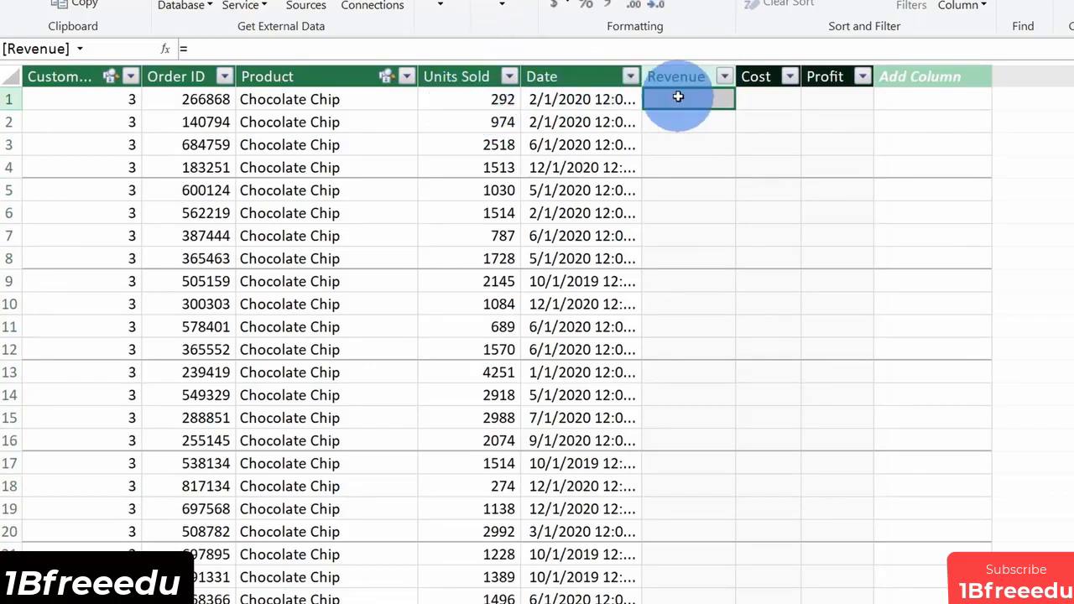
pyautogui.write('=')
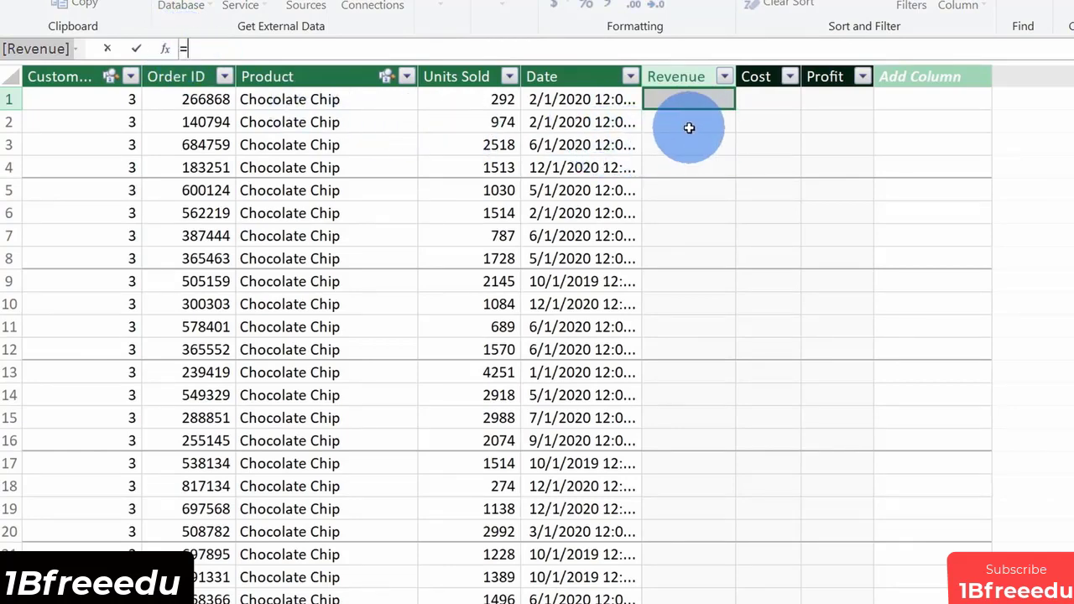
pyautogui.write('relate')
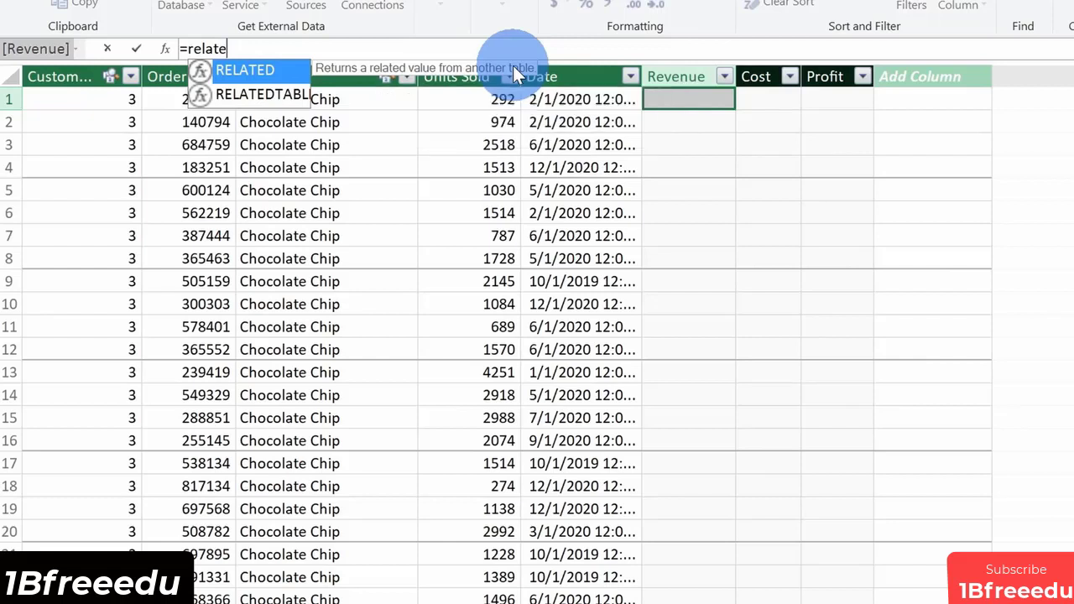
pyautogui.doubleClick(246, 72)
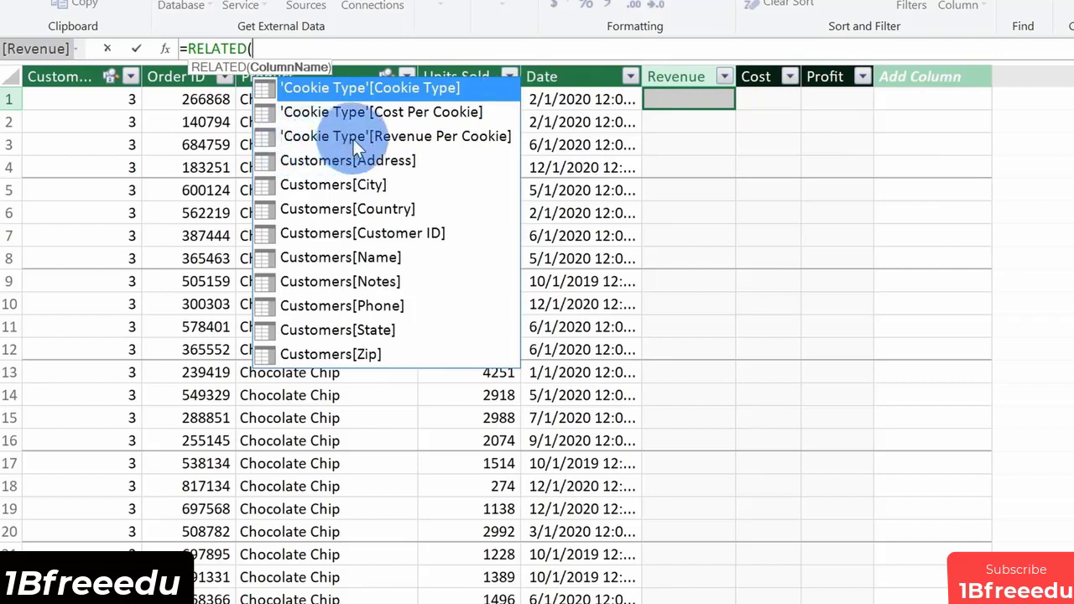
pyautogui.doubleClick(437, 137)
pyautogui.write(')')
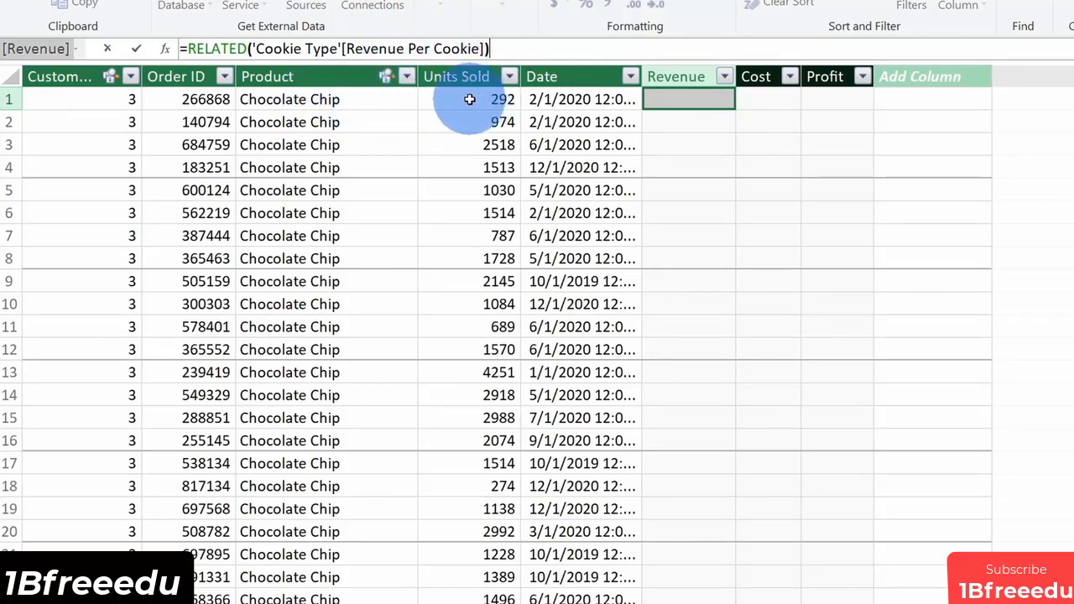
pyautogui.write('*')
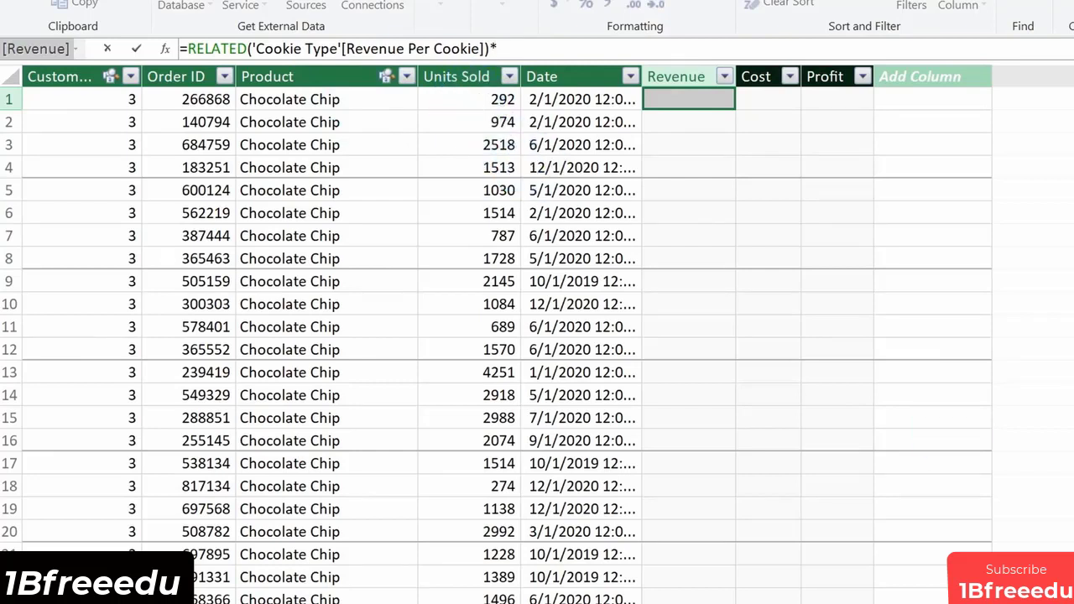
pyautogui.write('Unit')
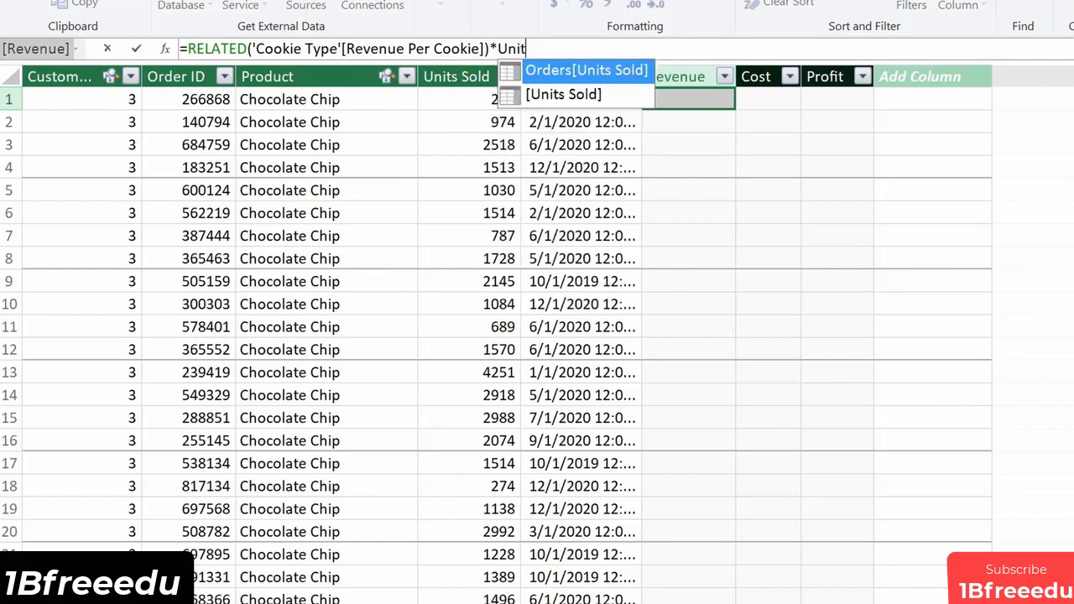
pyautogui.doubleClick(599, 73)
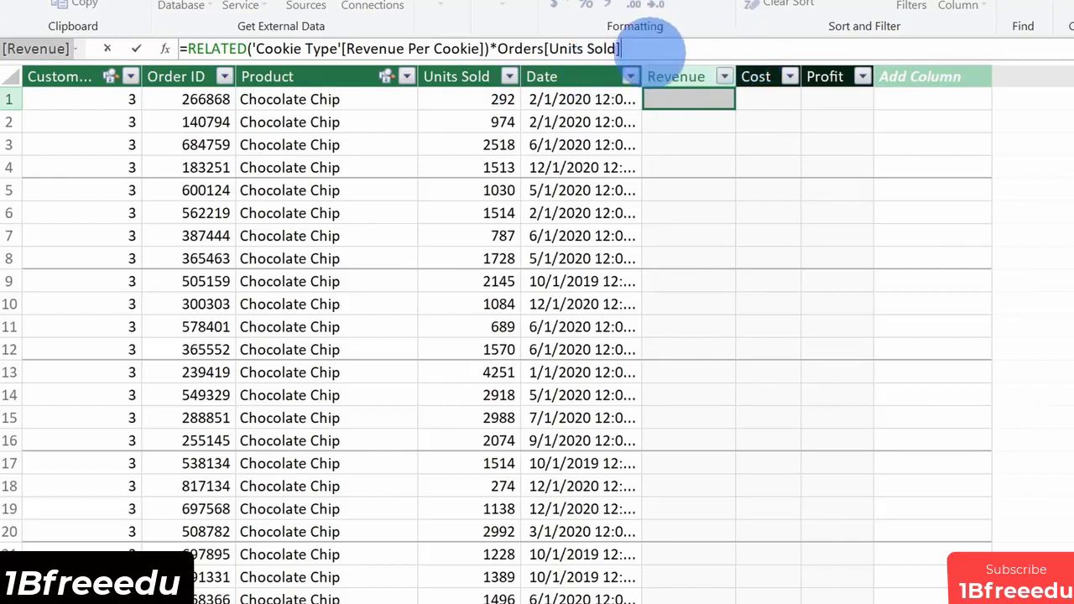
pyautogui.press('Return')
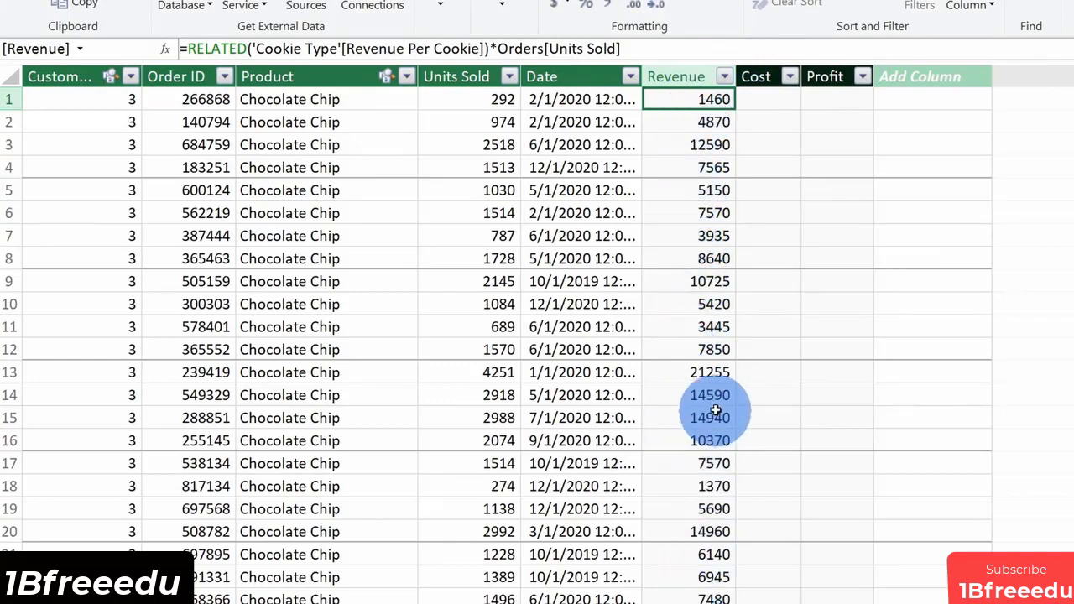
pyautogui.scroll(-3, 713, 411)
pyautogui.scroll(3, 708, 427)
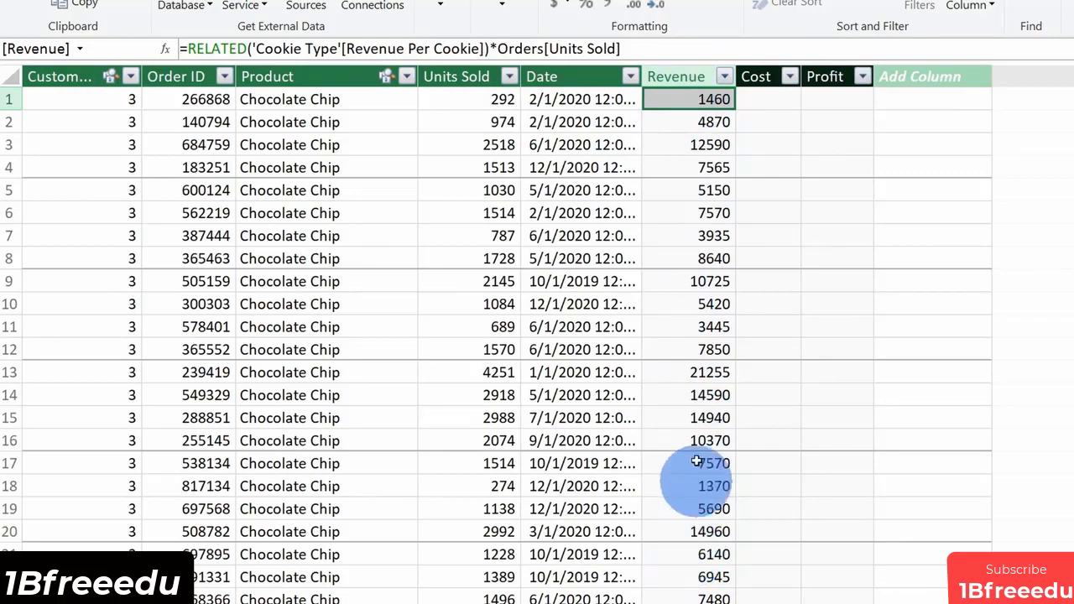
# Fill the Cost column with the formula =RELATED('Cookie Type'[Cost Per Cookie])*Orders[Units Sold].
pyautogui.click(763, 97)
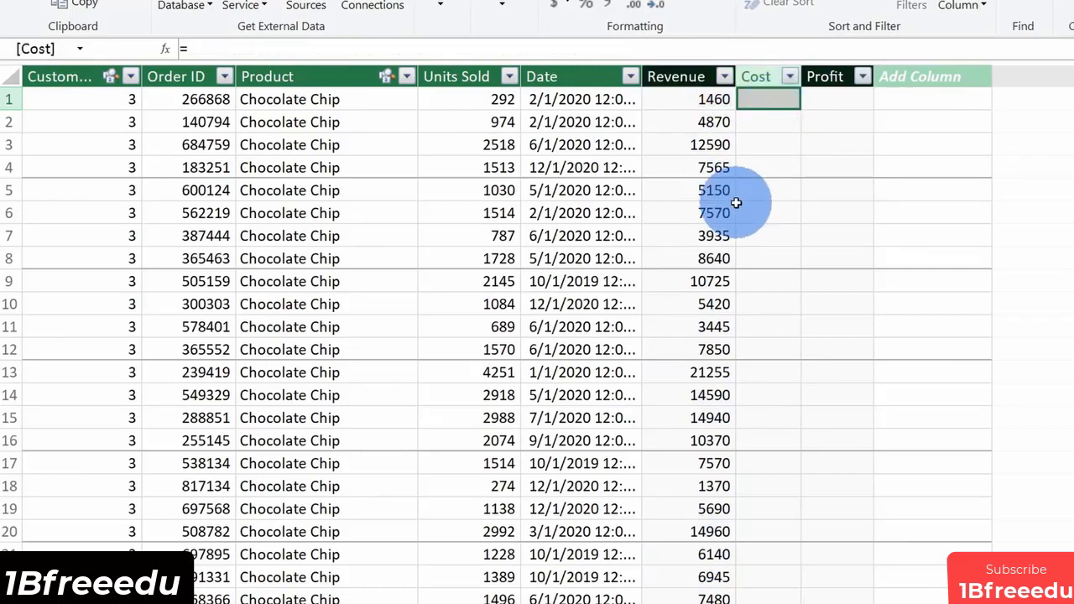
pyautogui.write('=')
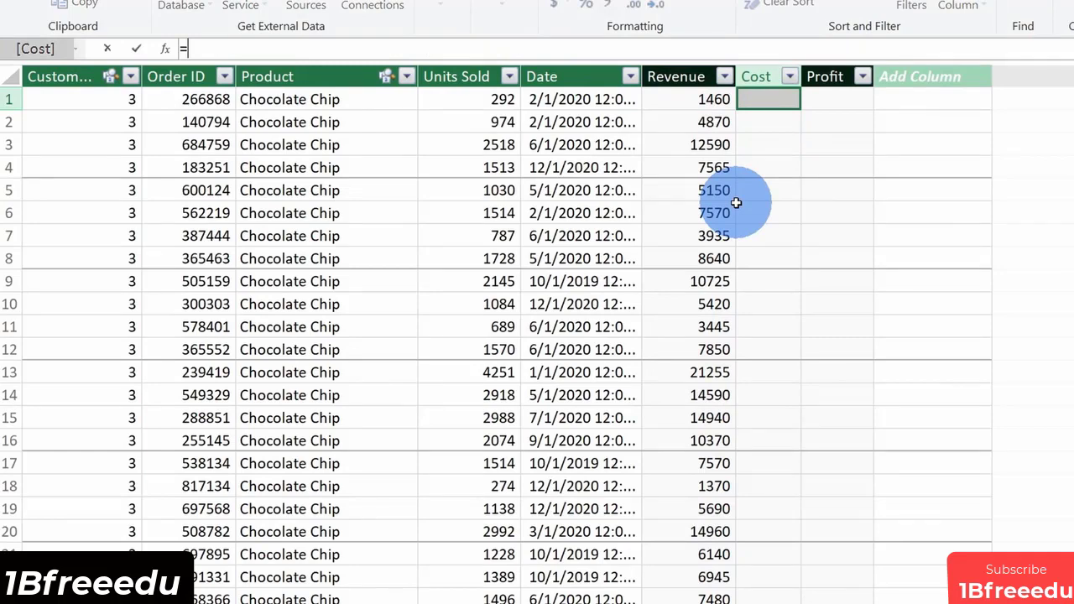
pyautogui.write('related')
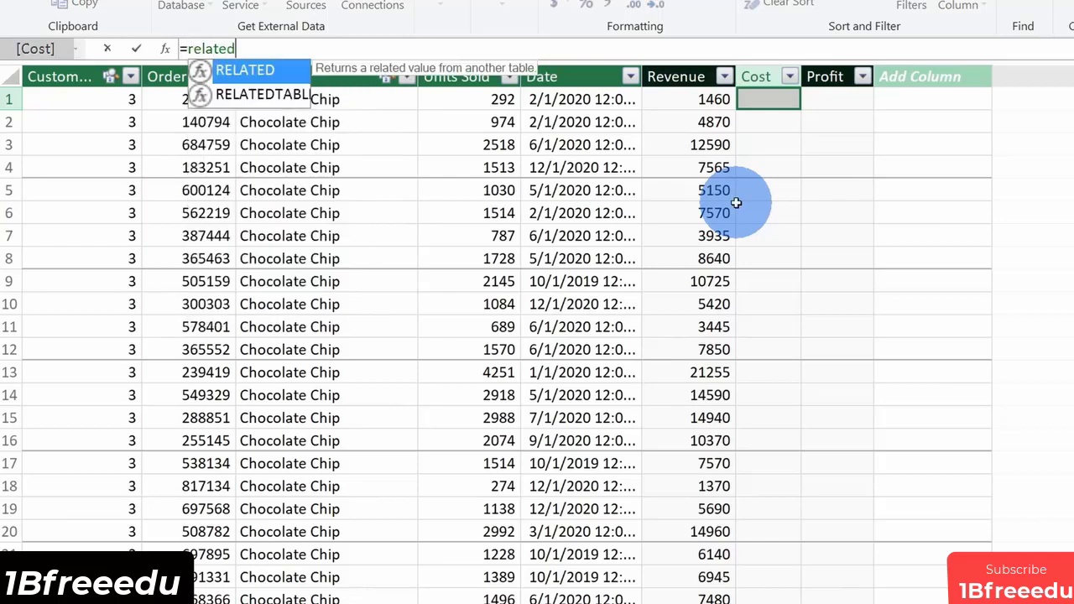
pyautogui.doubleClick(251, 71)
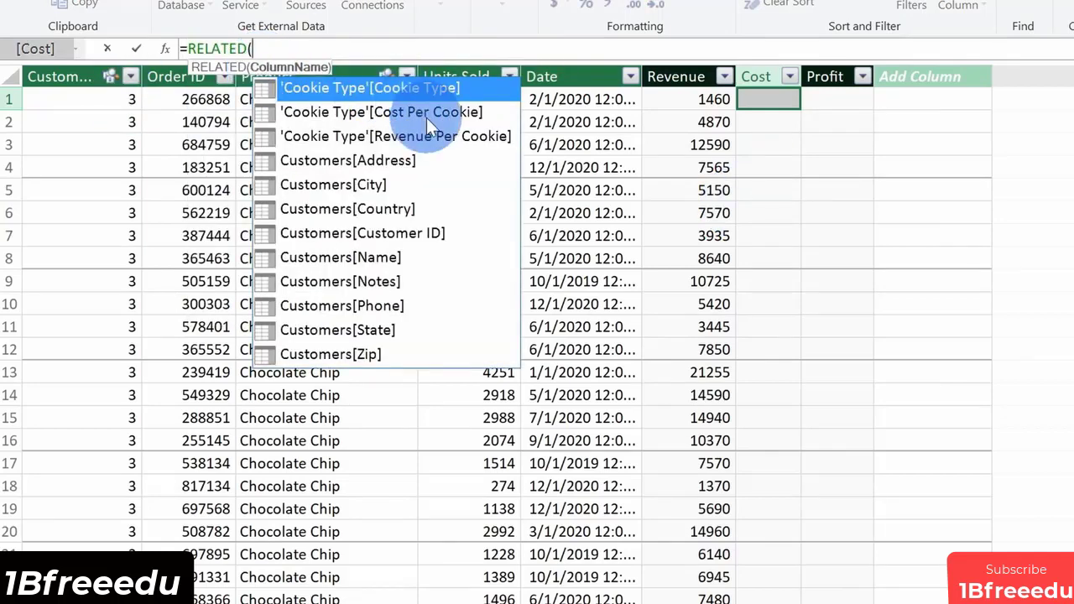
pyautogui.doubleClick(385, 109)
pyautogui.write(')')
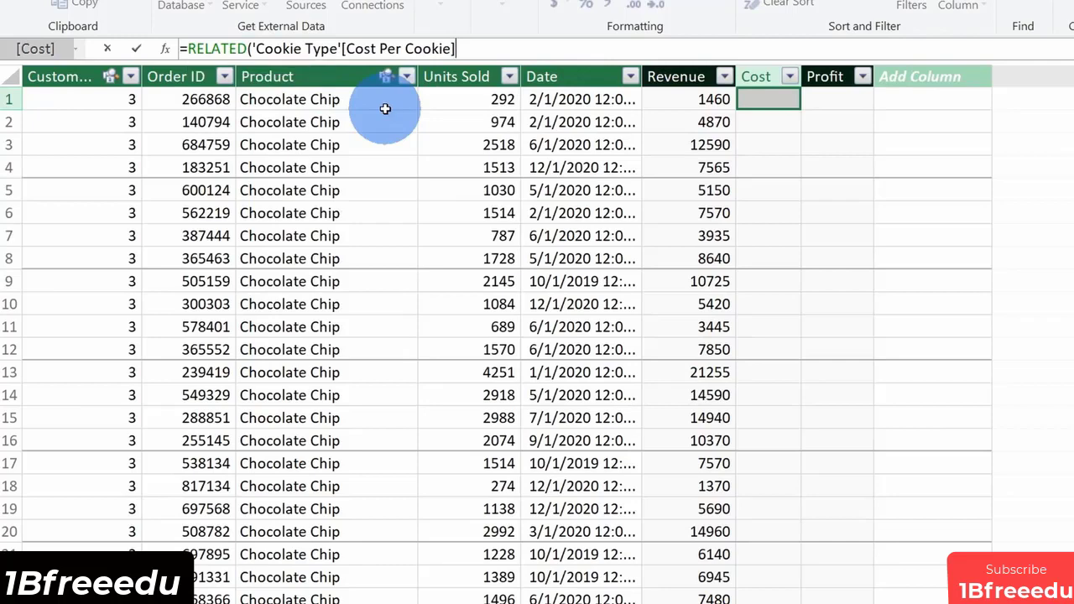
pyautogui.write('*')
pyautogui.click(463, 99)
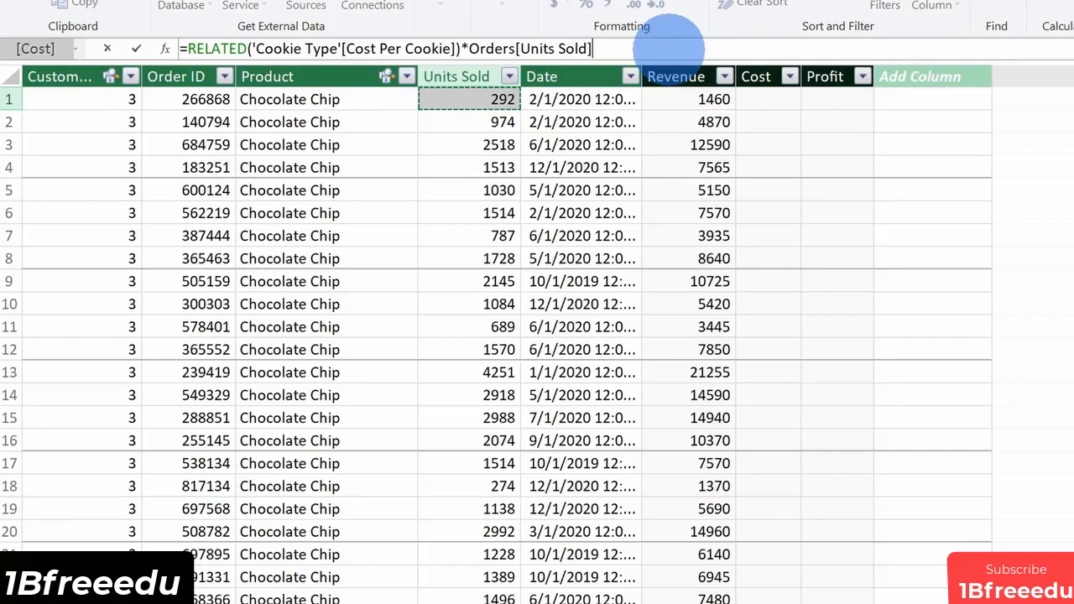
pyautogui.press('Return')
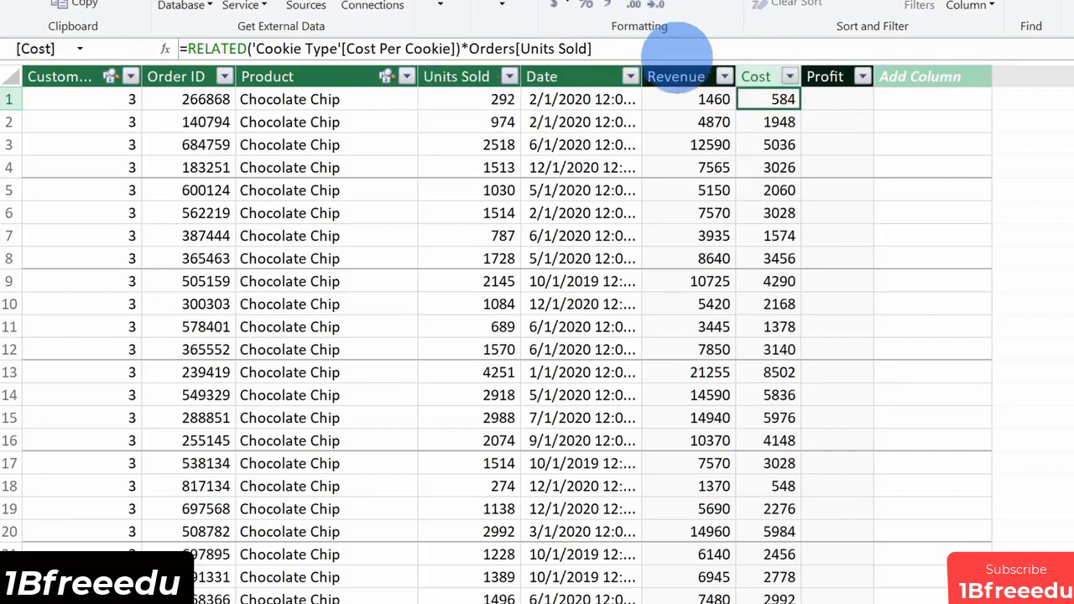
pyautogui.scroll(-3, 776, 201)
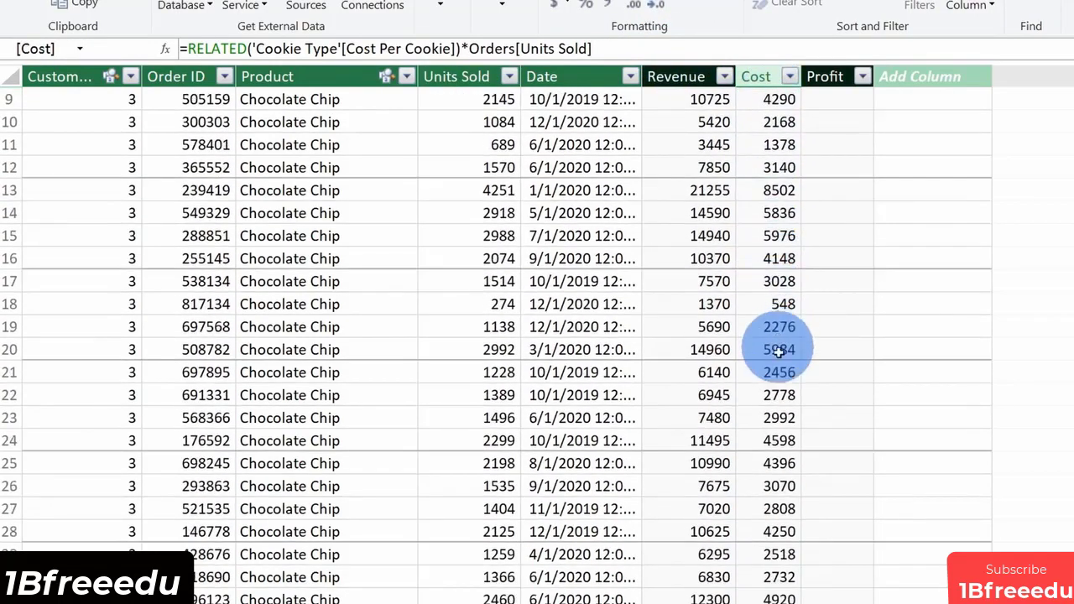
pyautogui.scroll(3, 789, 352)
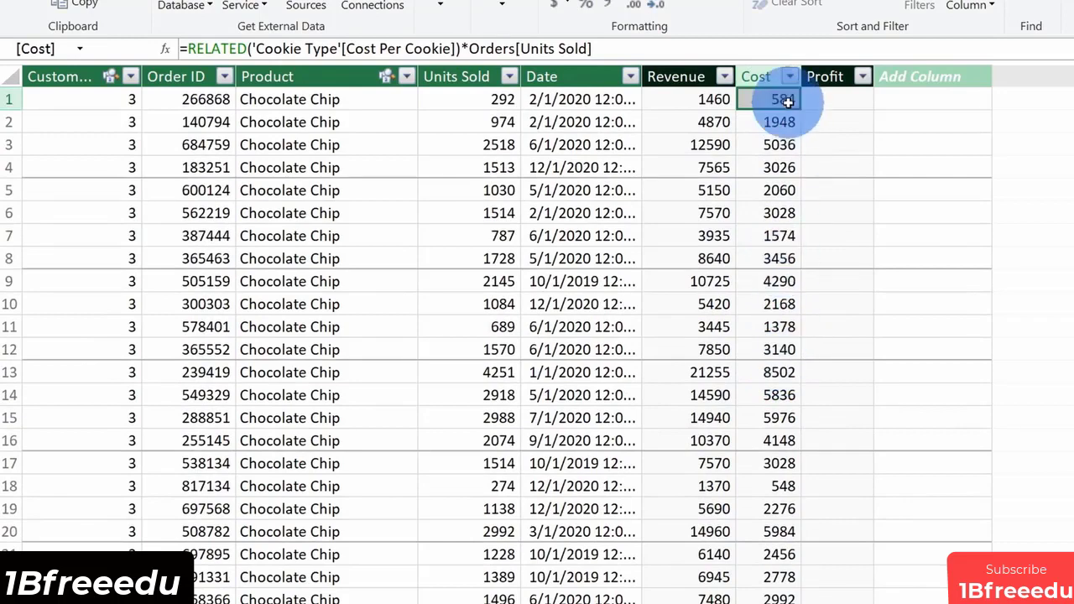
# Fill the Profit column with the formula =Orders[Revenue]-Orders[Cost] and review the calculated rows.
pyautogui.click(839, 99)
pyautogui.write('=')
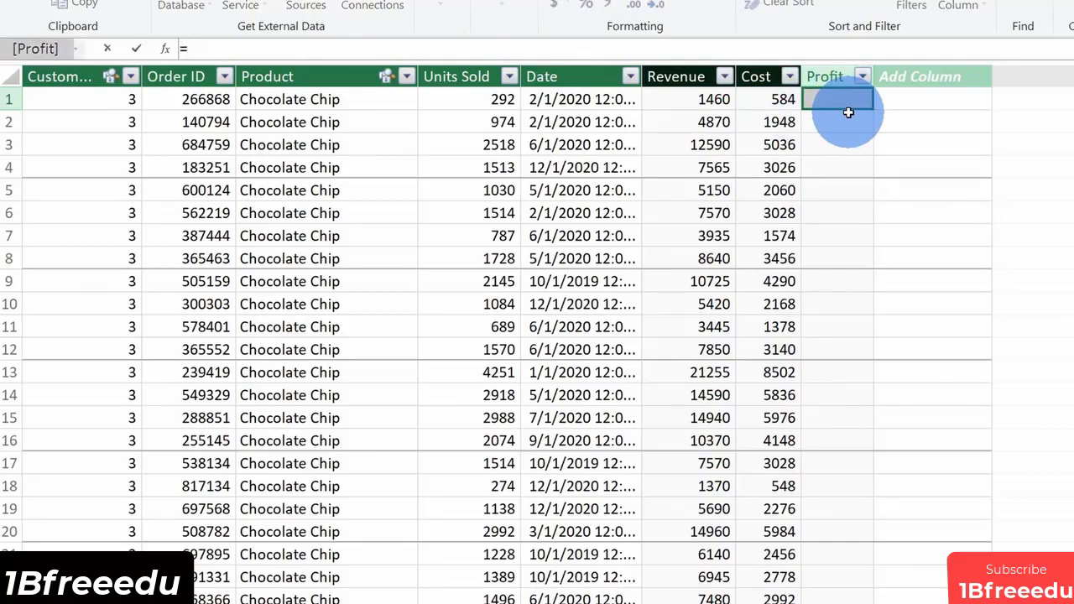
pyautogui.write('reve')
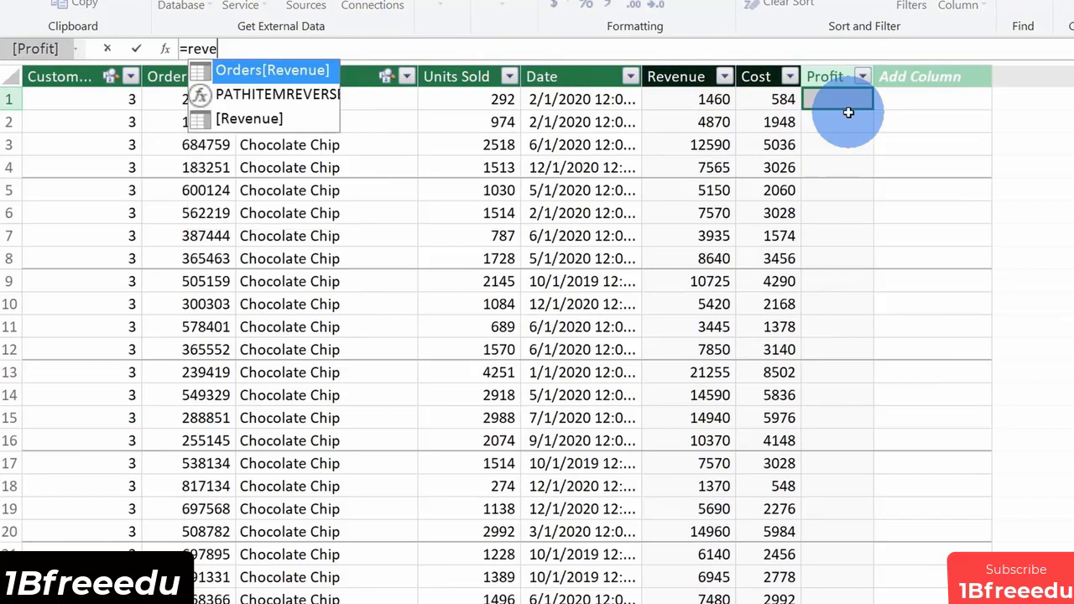
pyautogui.doubleClick(289, 73)
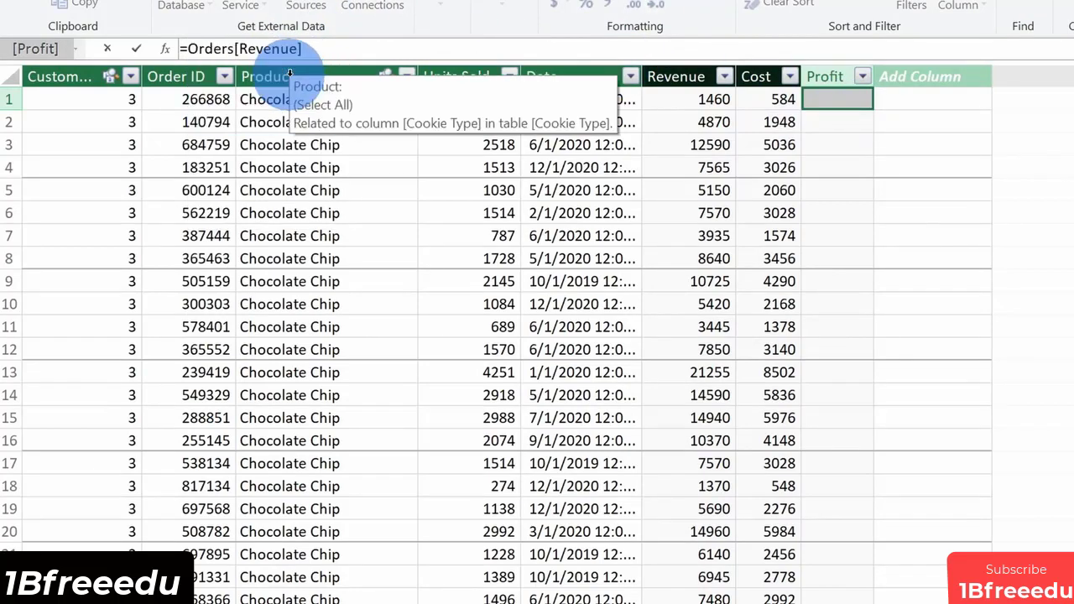
pyautogui.write('-co')
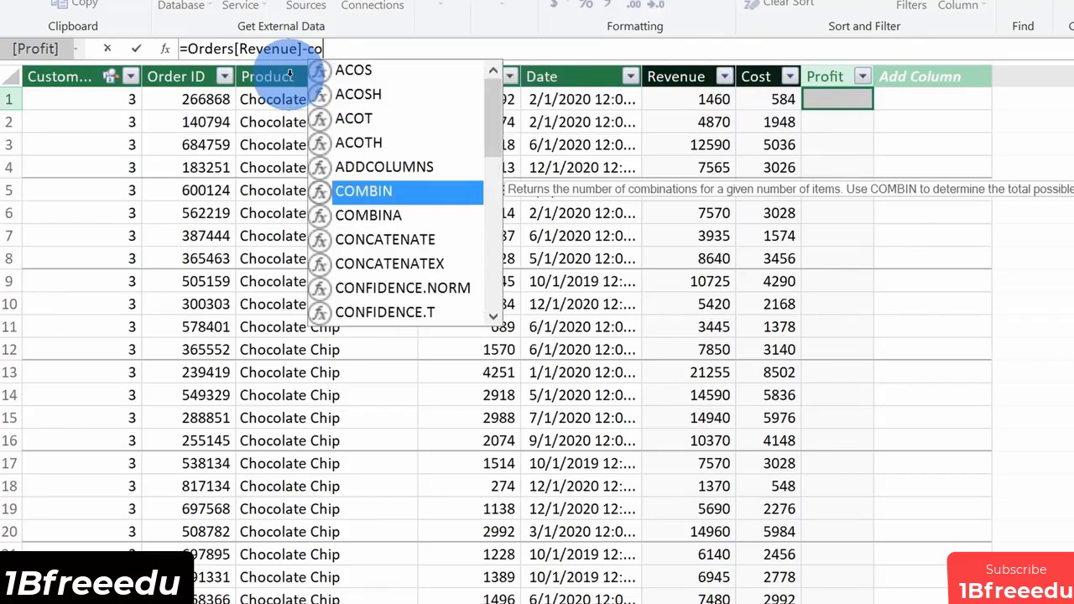
pyautogui.write('st')
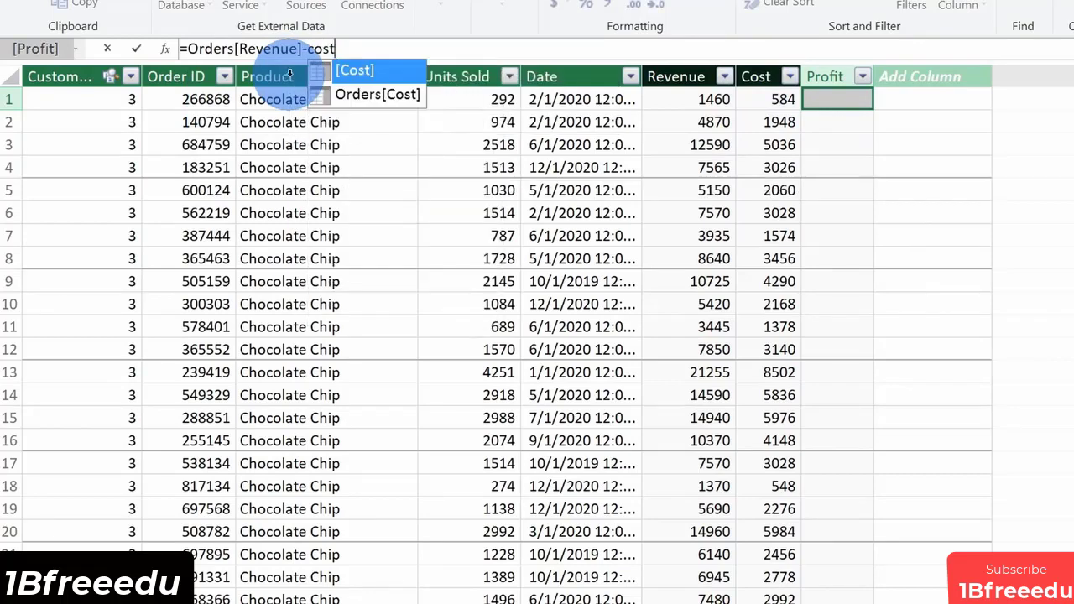
pyautogui.doubleClick(396, 95)
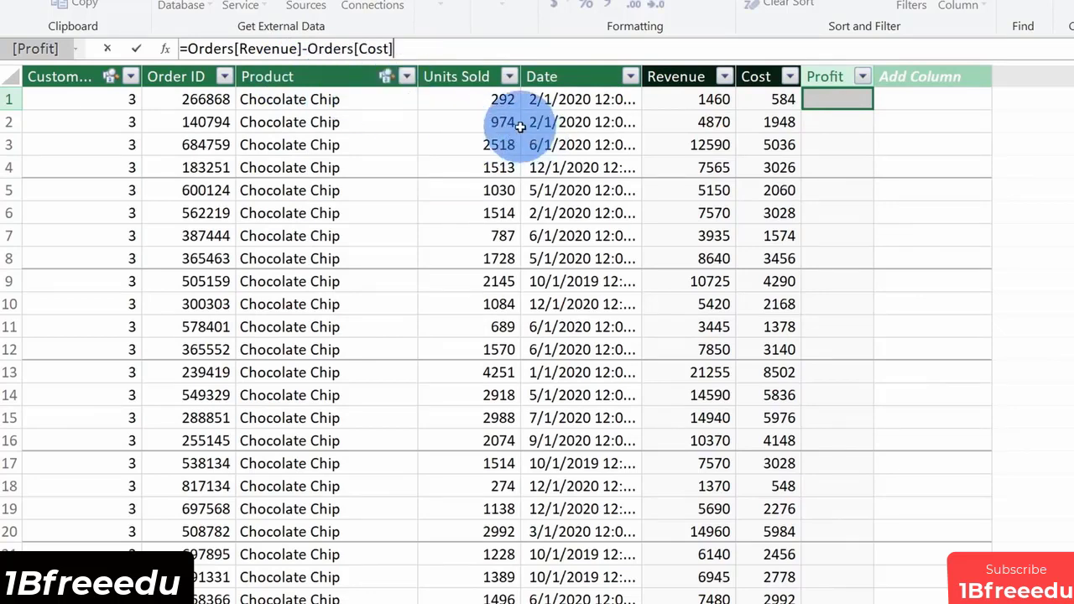
pyautogui.press('Return')
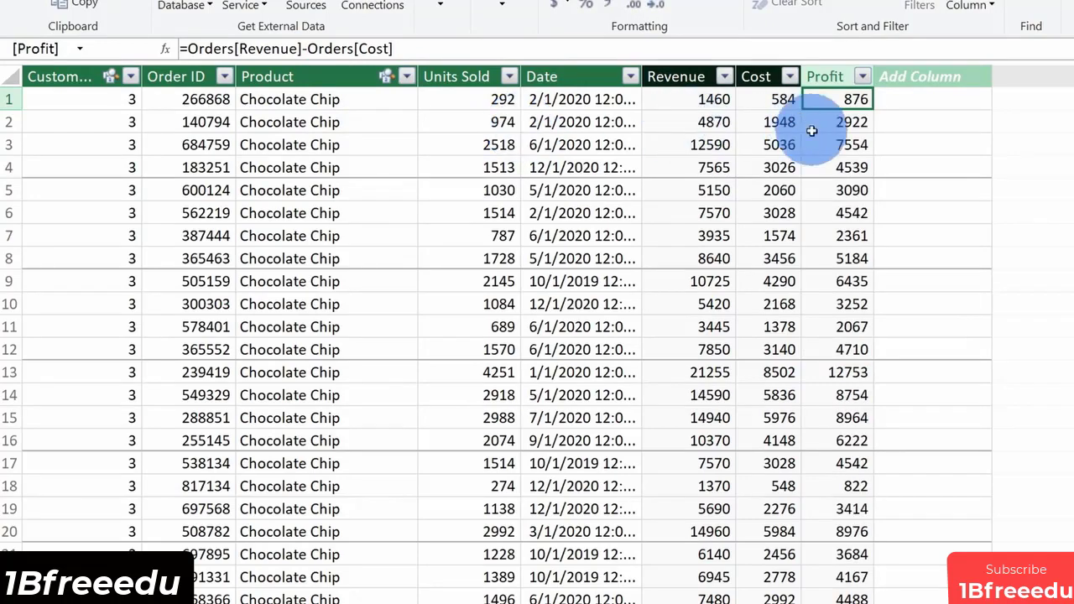
pyautogui.scroll(-3, 863, 149)
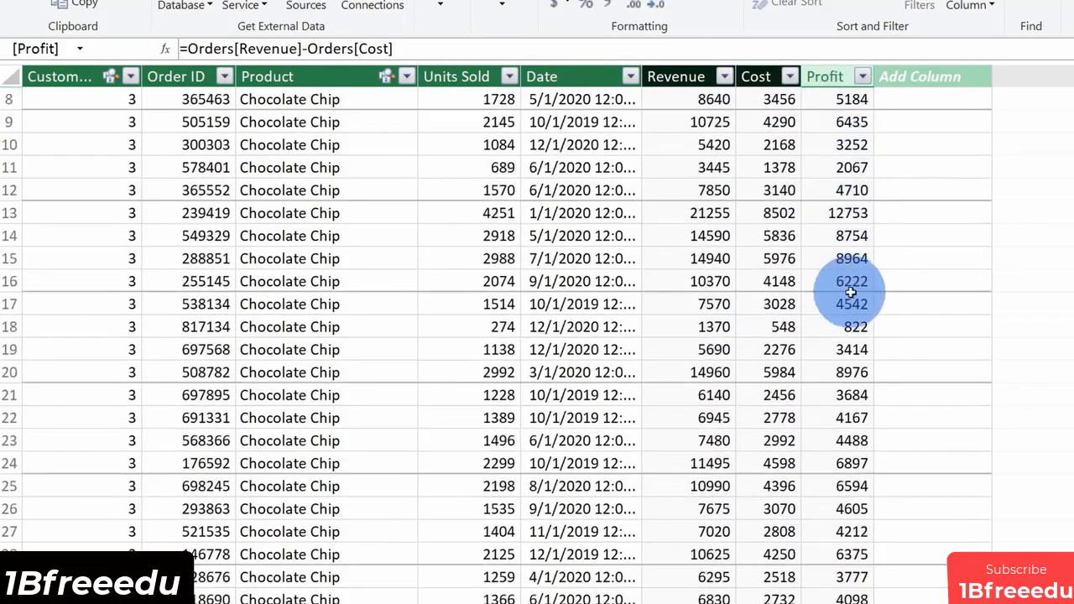
pyautogui.scroll(3, 864, 298)
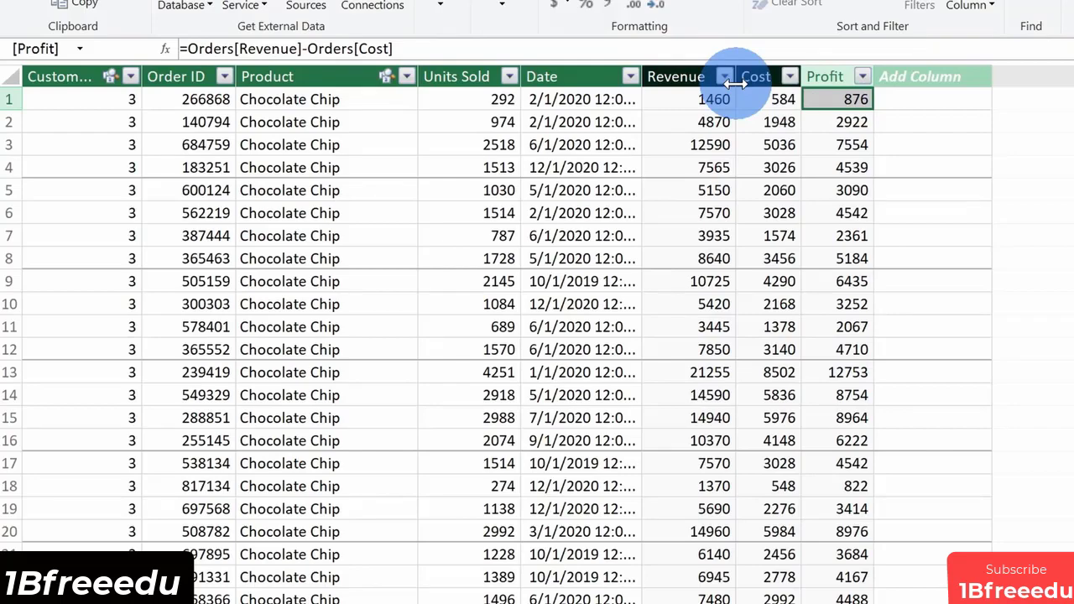
pyautogui.scroll(-2, 821, 252)
pyautogui.scroll(2, 830, 281)
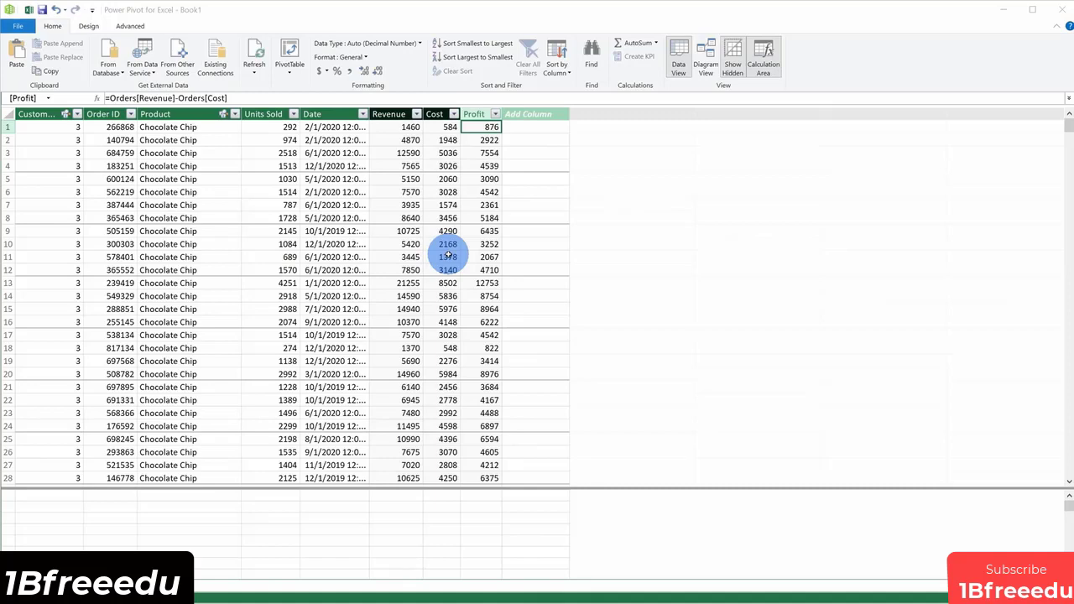
# Return to the Excel workbook and start a new measure in the Customers table named "Total number of customers".
pyautogui.click(1062, 10)
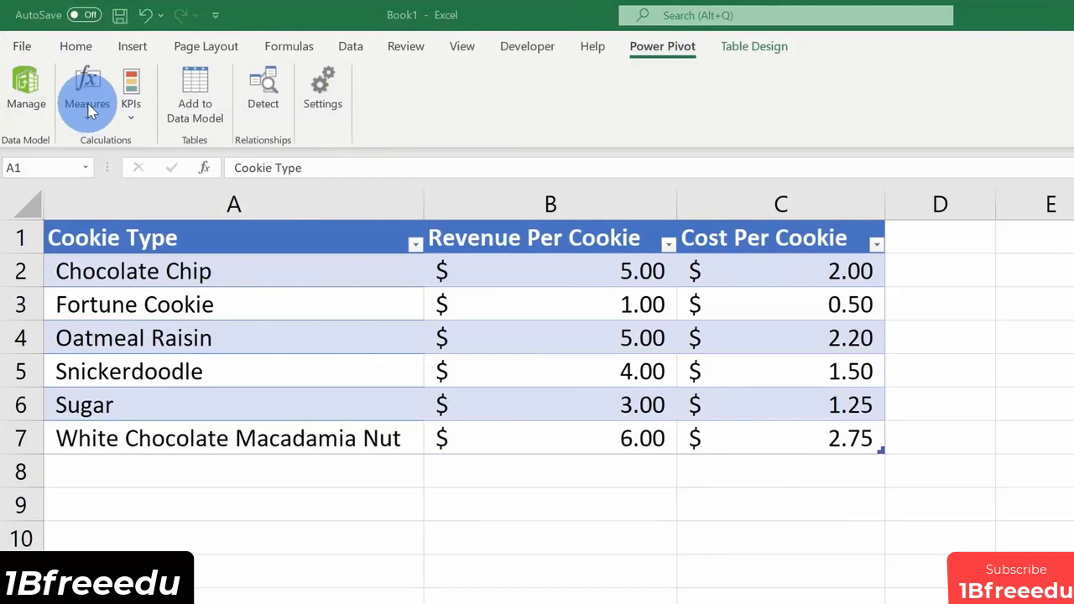
pyautogui.click(88, 105)
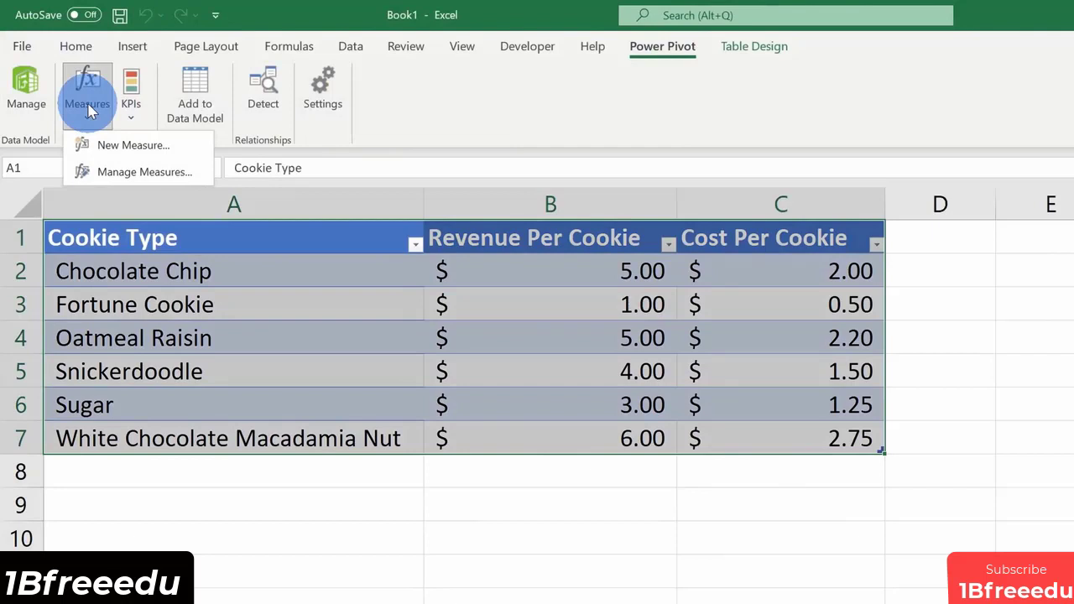
pyautogui.click(146, 145)
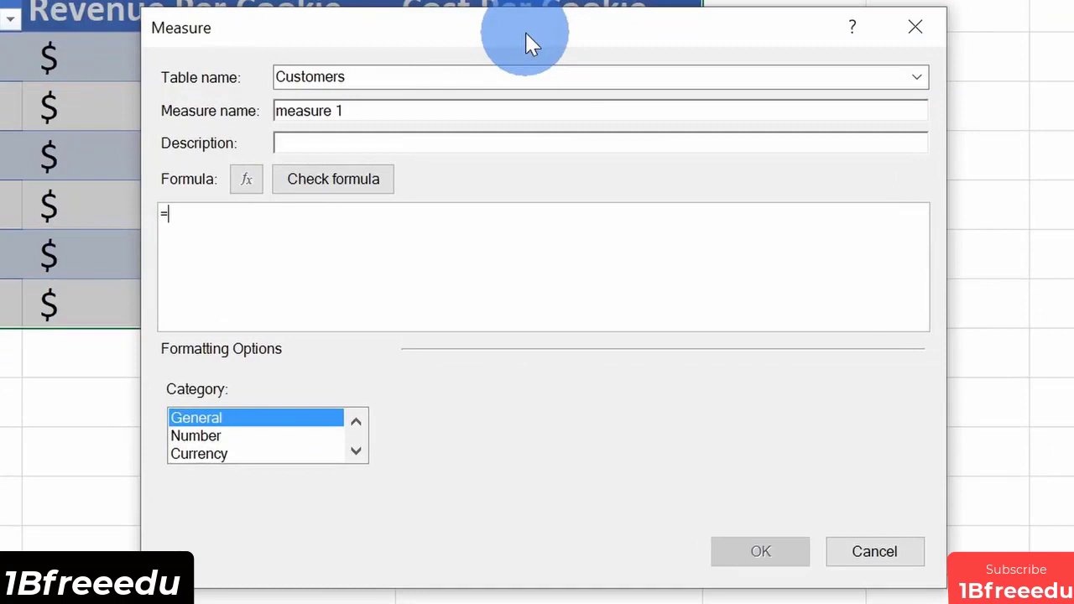
pyautogui.click(547, 74)
pyautogui.click(918, 78)
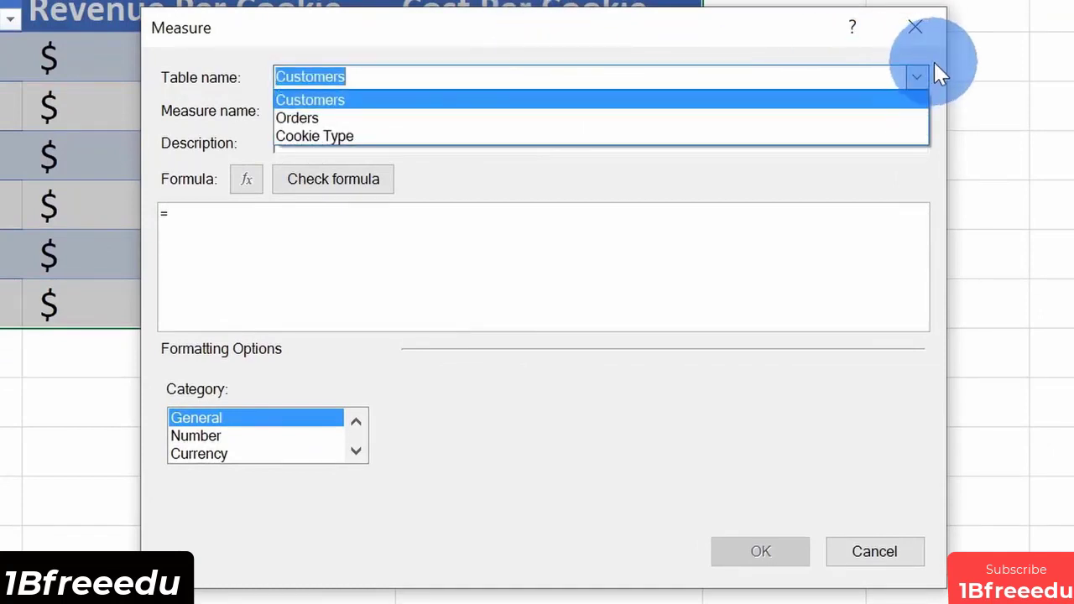
pyautogui.click(934, 61)
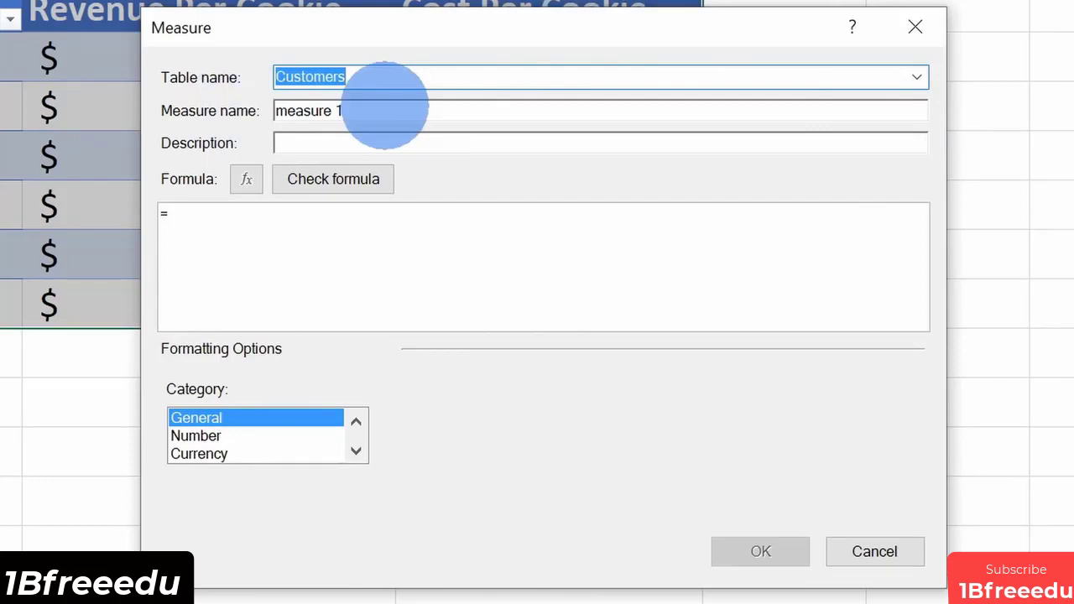
pyautogui.press('Tab')
pyautogui.write('Total number of customers')
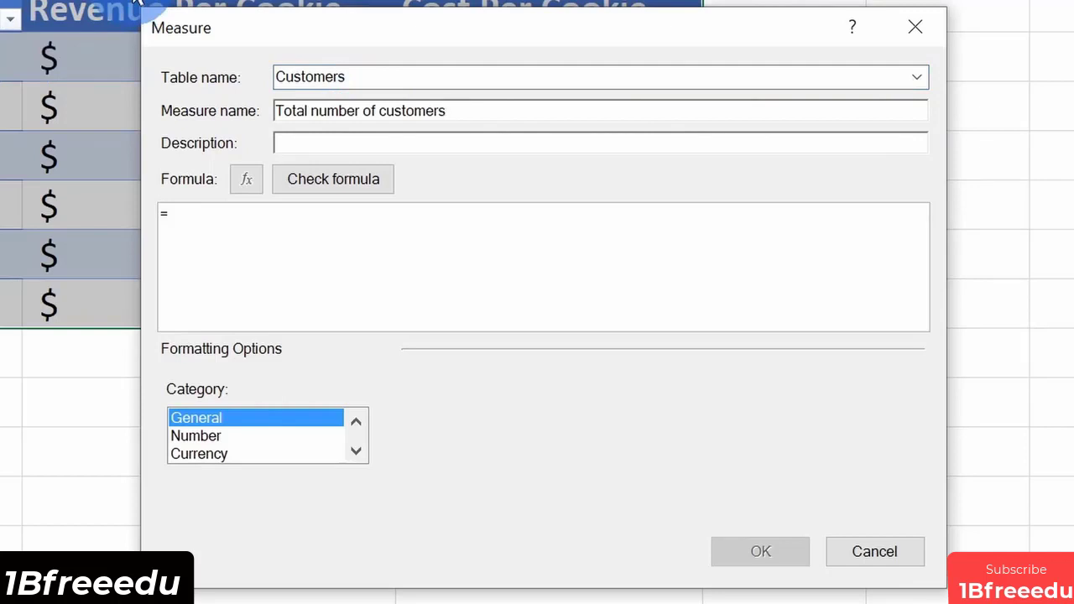
pyautogui.click(320, 142)
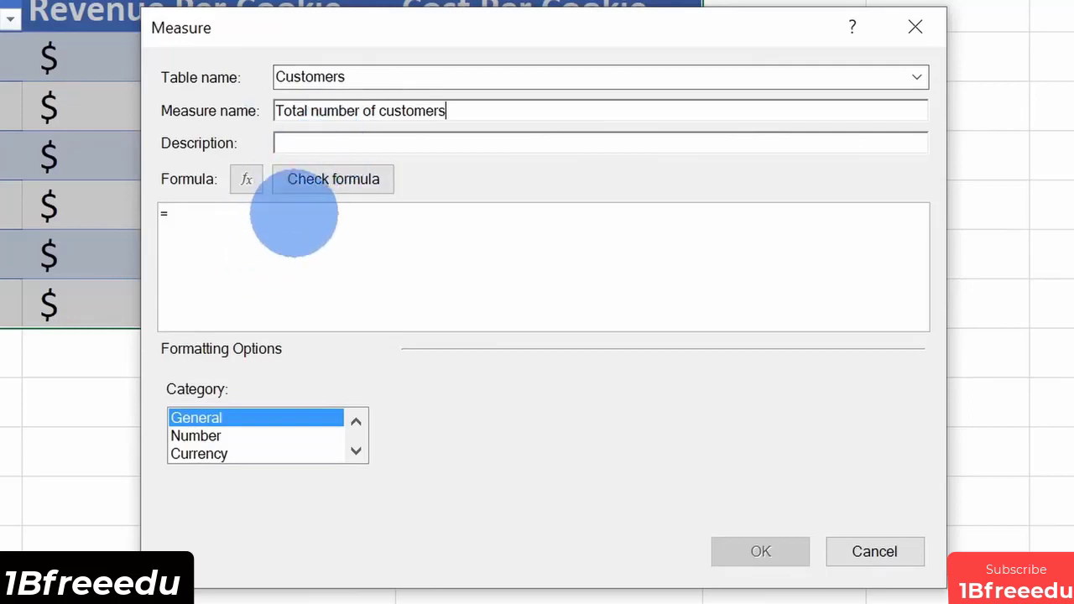
# Enter the measure formula =DISTINCTCOUNT([Customer ID]) and check it for errors.
pyautogui.click(293, 215)
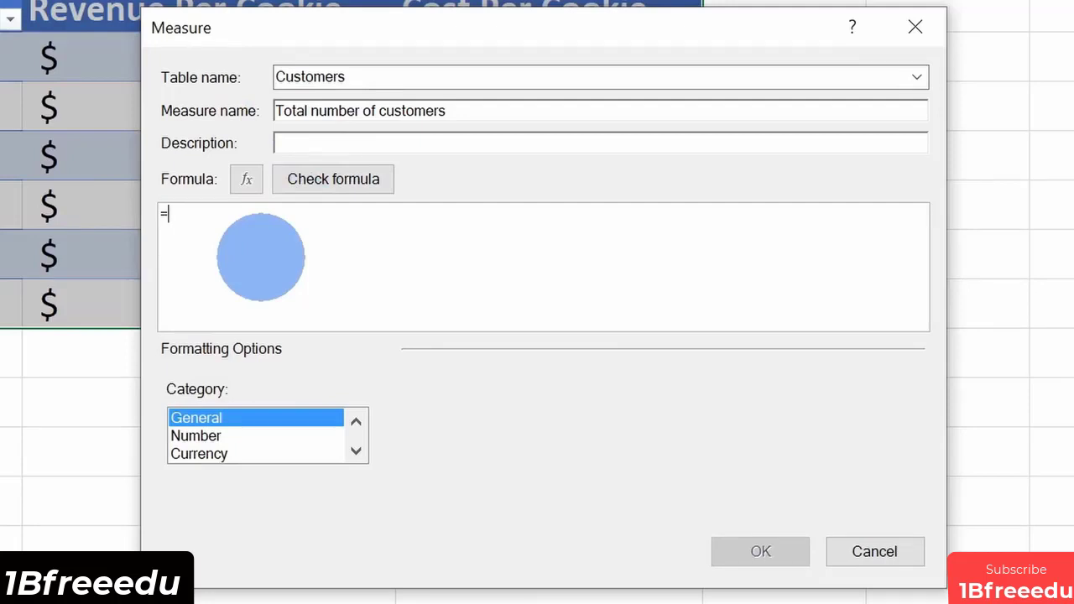
pyautogui.write('d')
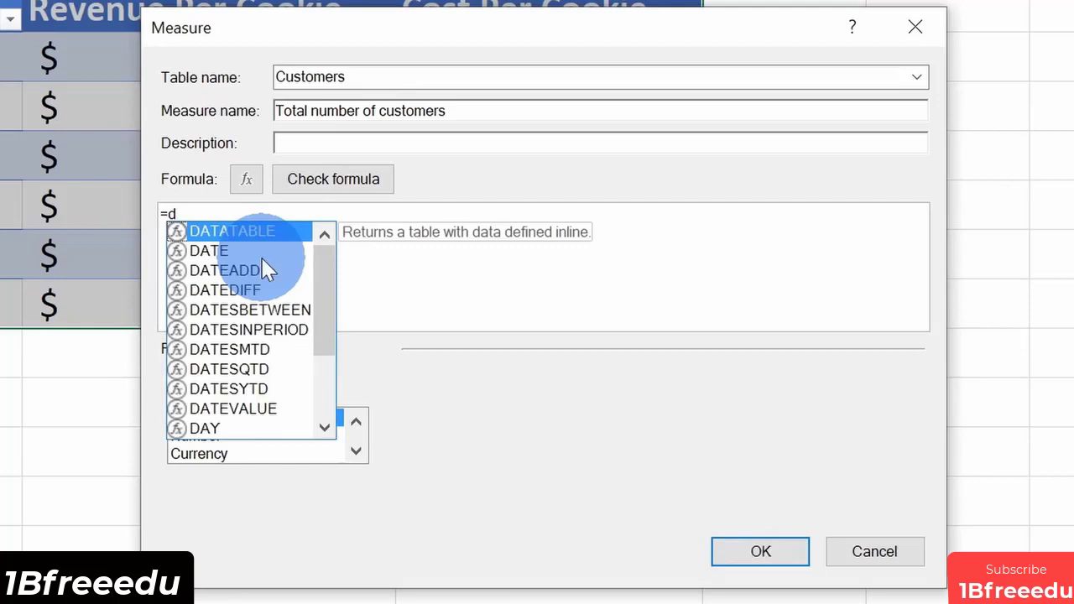
pyautogui.write('c')
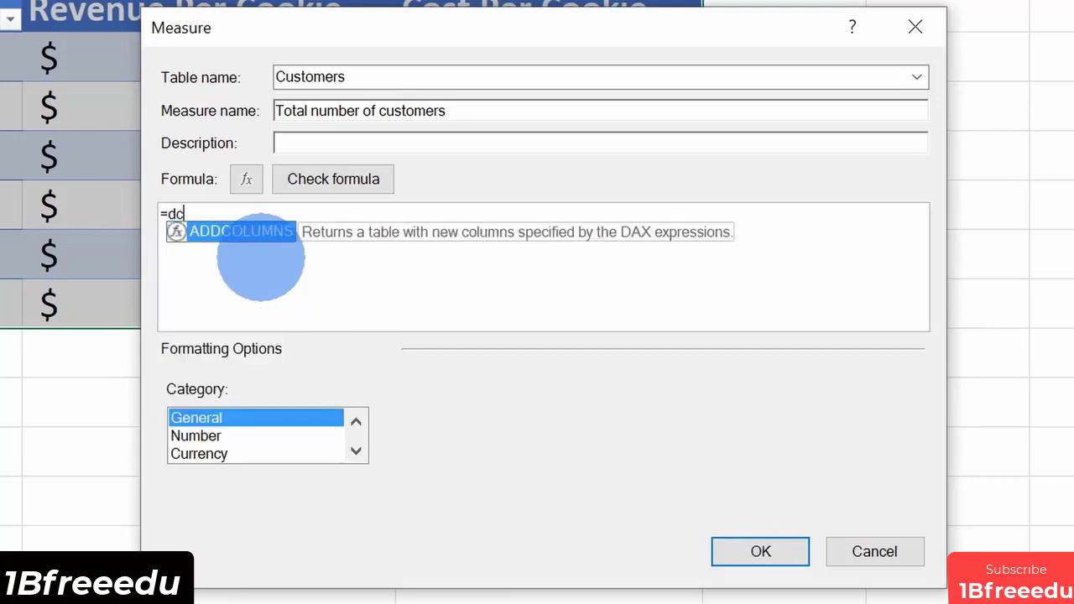
pyautogui.press('BackSpace')
pyautogui.write('ist')
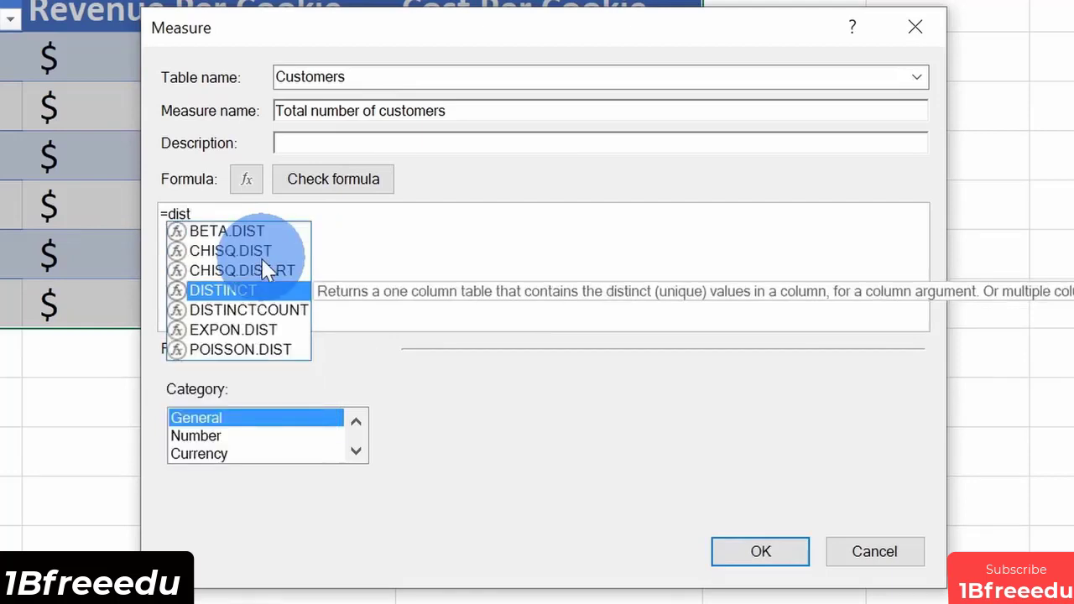
pyautogui.click(265, 311)
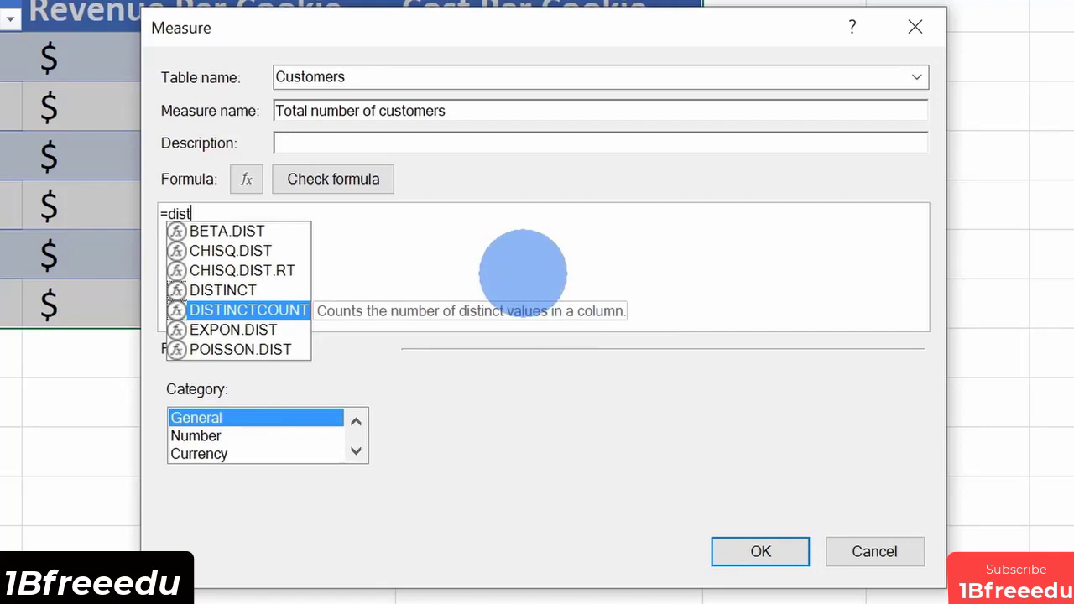
pyautogui.doubleClick(267, 307)
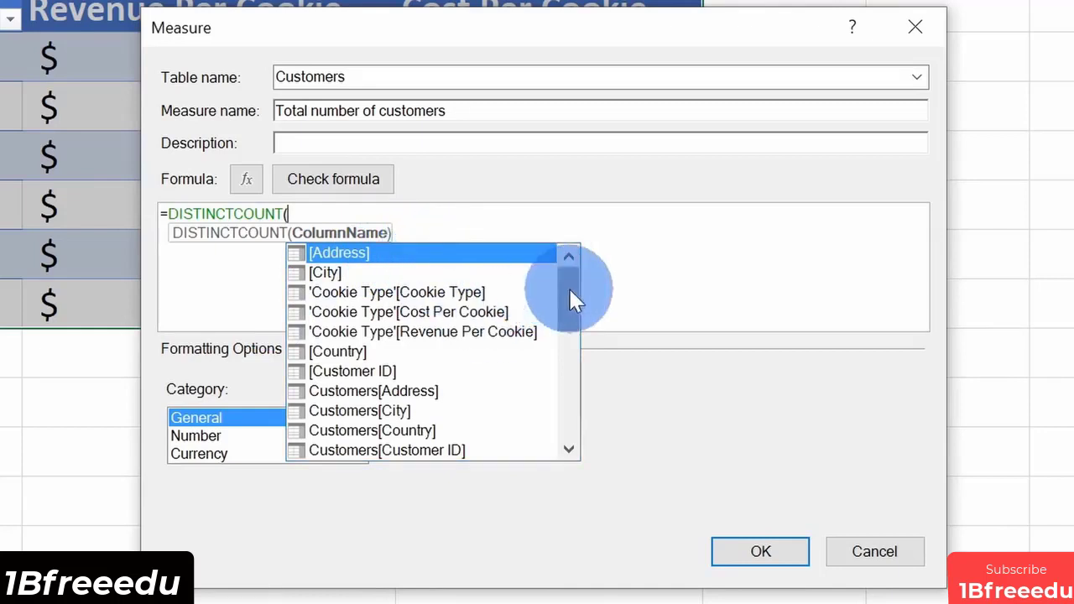
pyautogui.moveTo(568, 286)
pyautogui.mouseDown()
pyautogui.moveTo(558, 382)
pyautogui.moveTo(558, 287)
pyautogui.mouseUp()
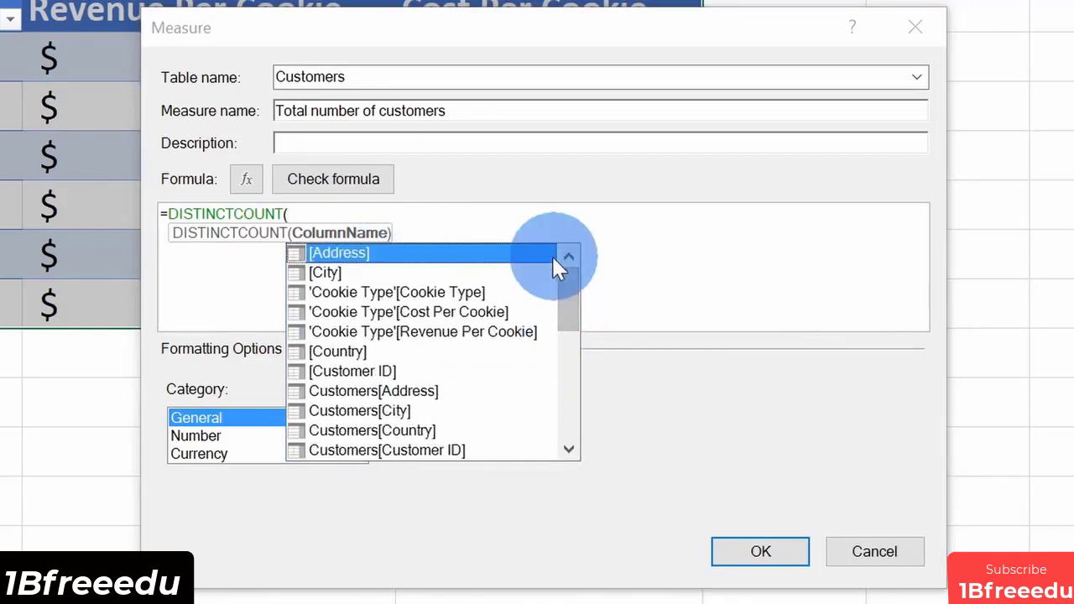
pyautogui.click(393, 370)
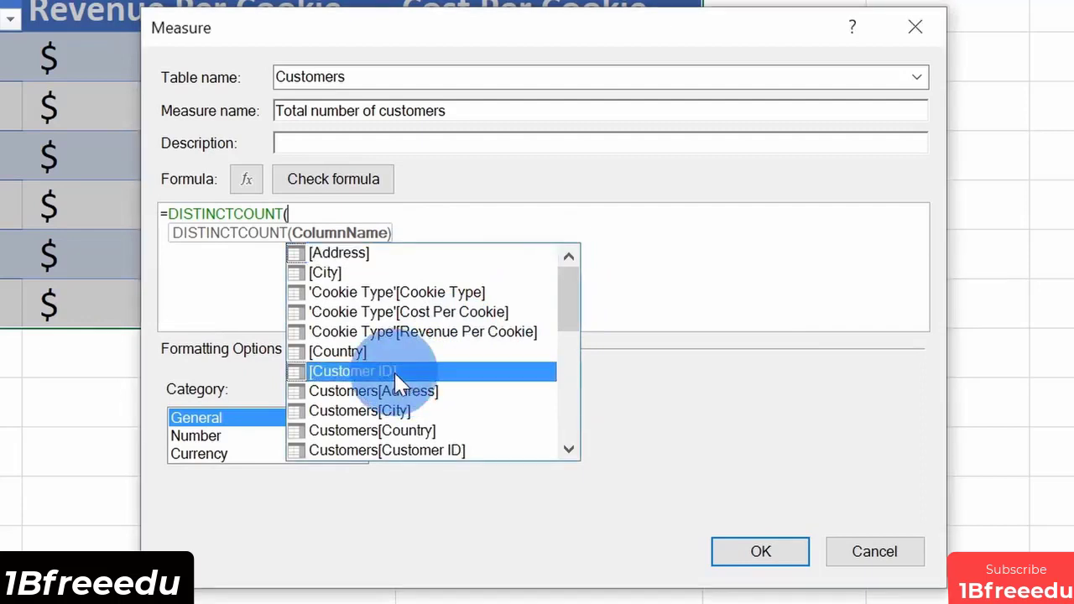
pyautogui.doubleClick(394, 370)
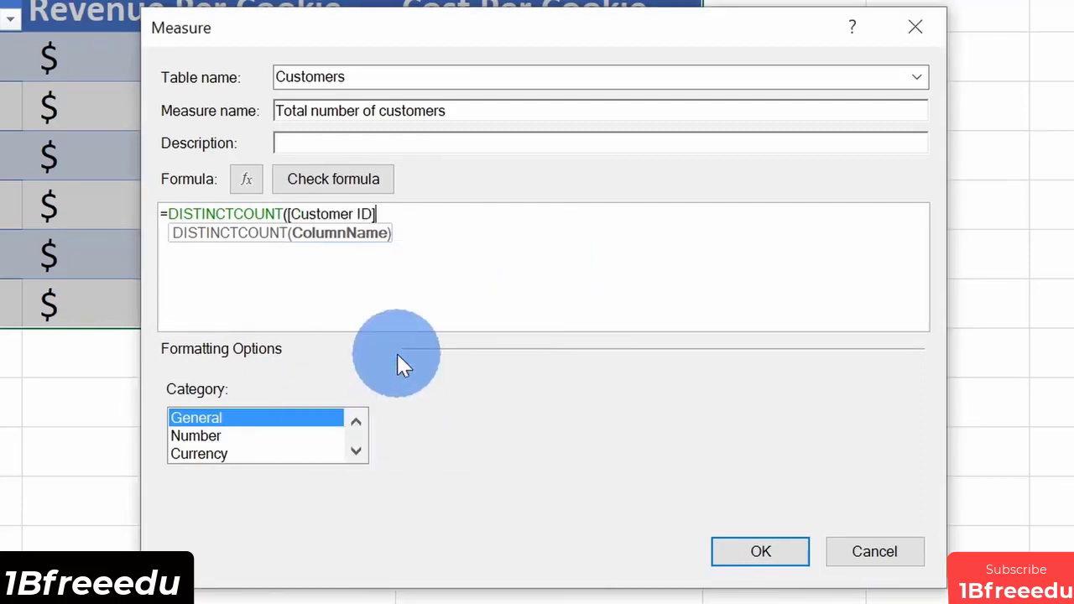
pyautogui.write(')')
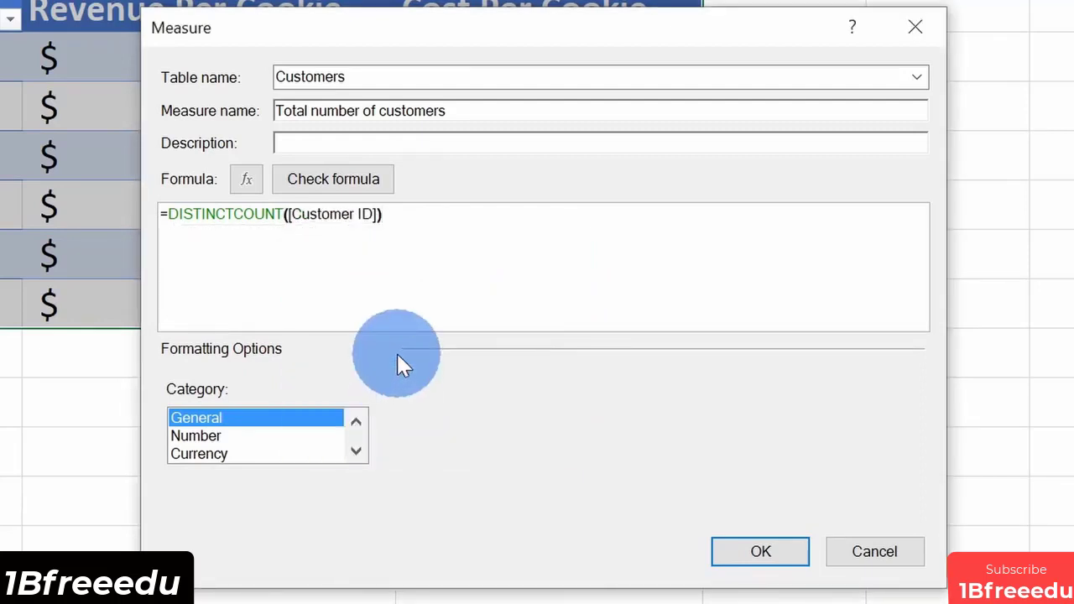
pyautogui.click(351, 193)
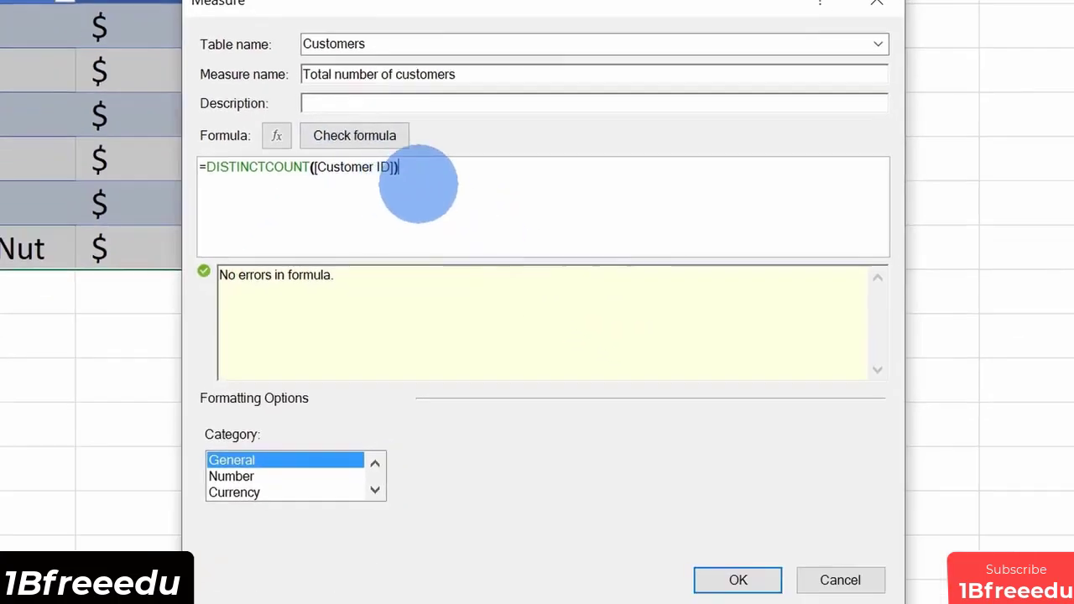
# Format the measure as a decimal Number with 0 decimal places and save it.
pyautogui.click(289, 476)
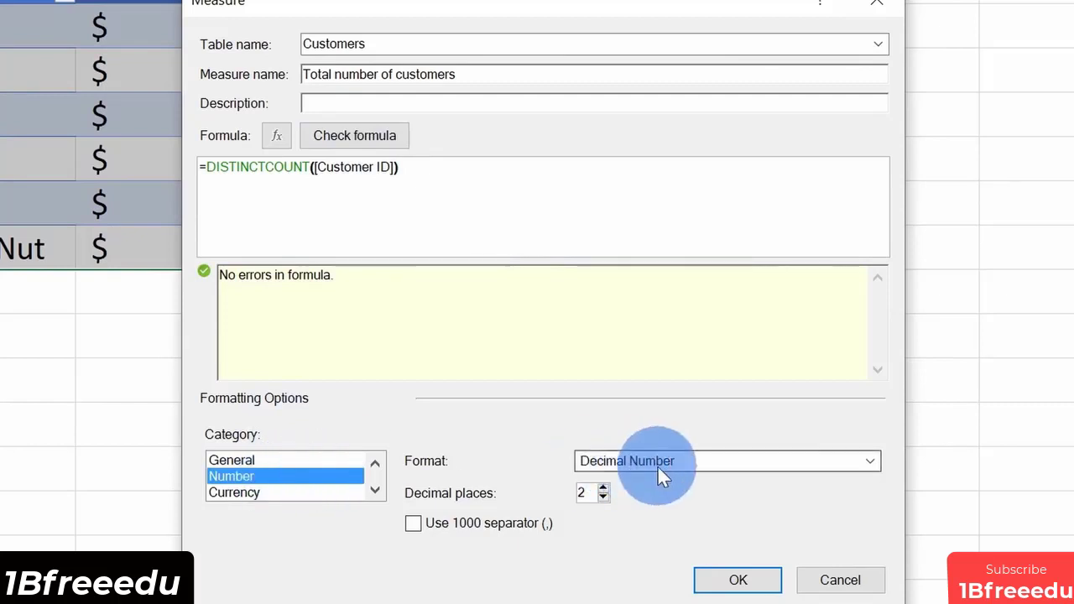
pyautogui.click(602, 497)
pyautogui.click(602, 496)
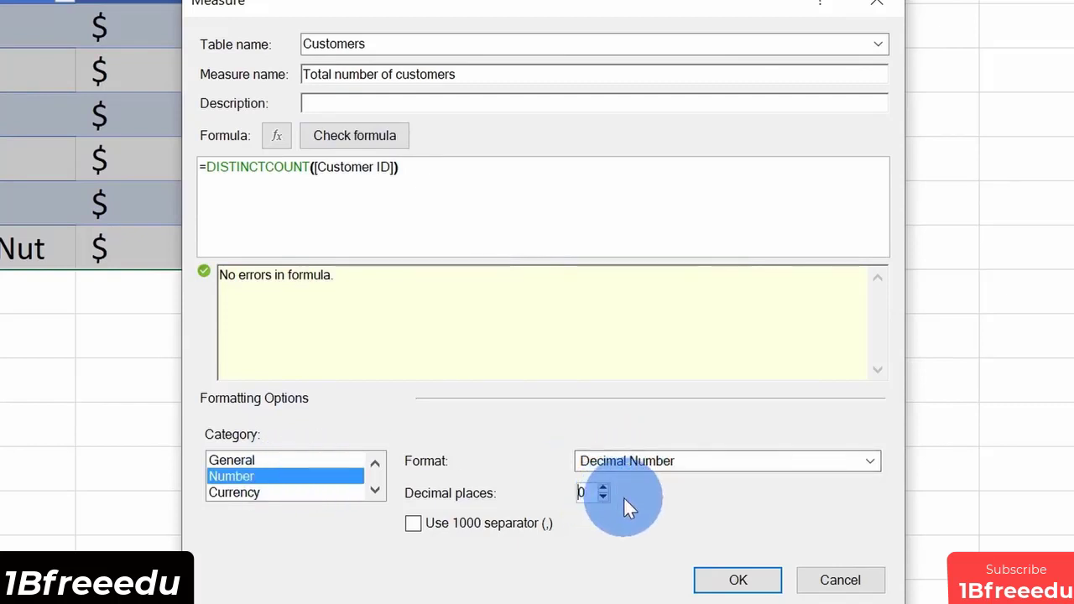
pyautogui.click(732, 583)
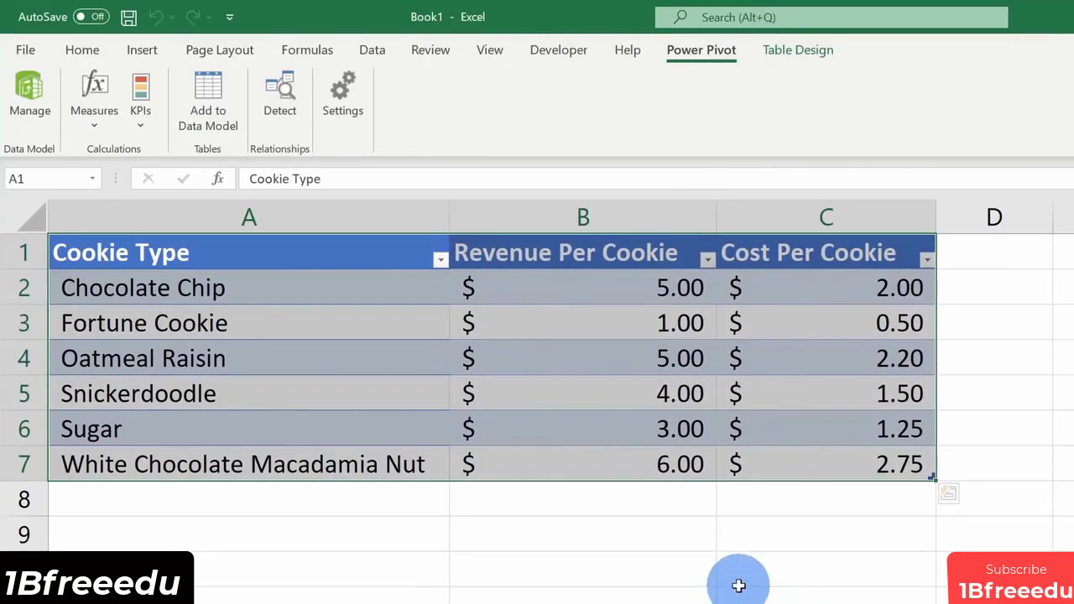
# Reopen the Power Pivot data model and switch to the Customers table.
pyautogui.click(35, 101)
pyautogui.click(36, 101)
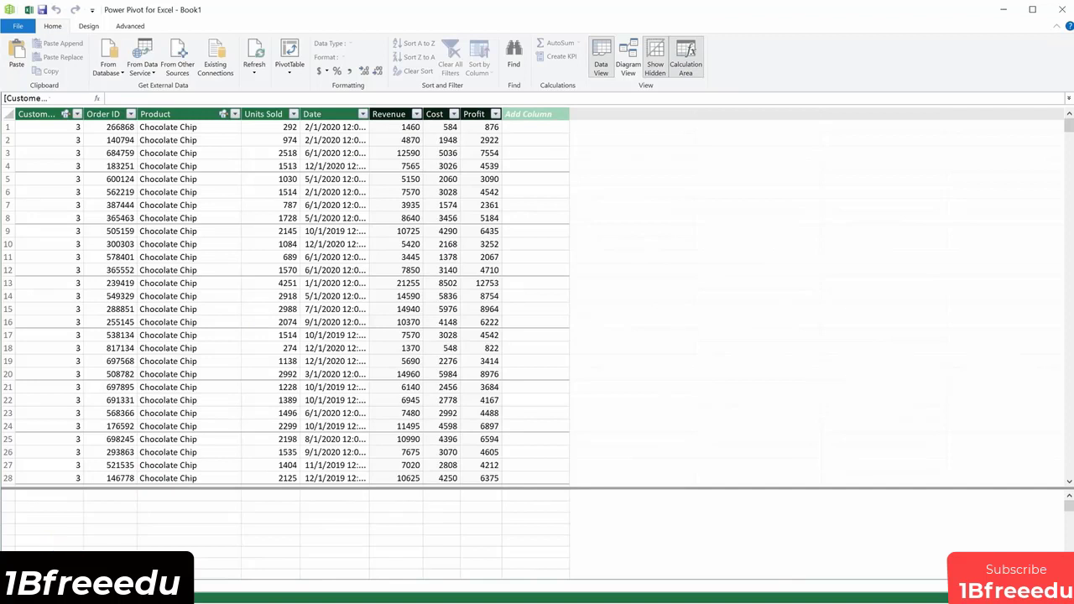
pyautogui.click(27, 585)
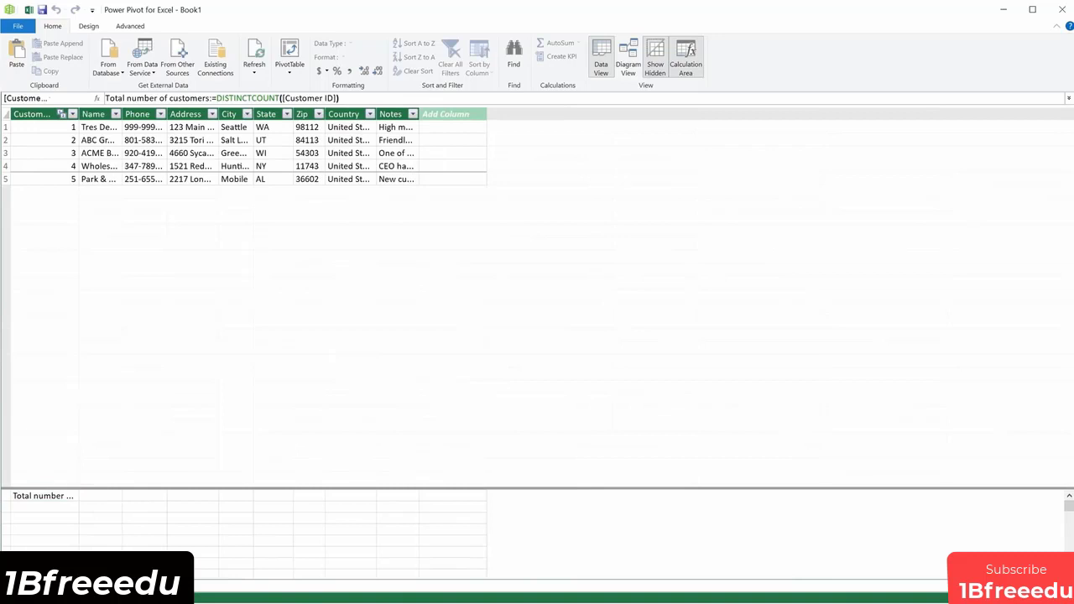
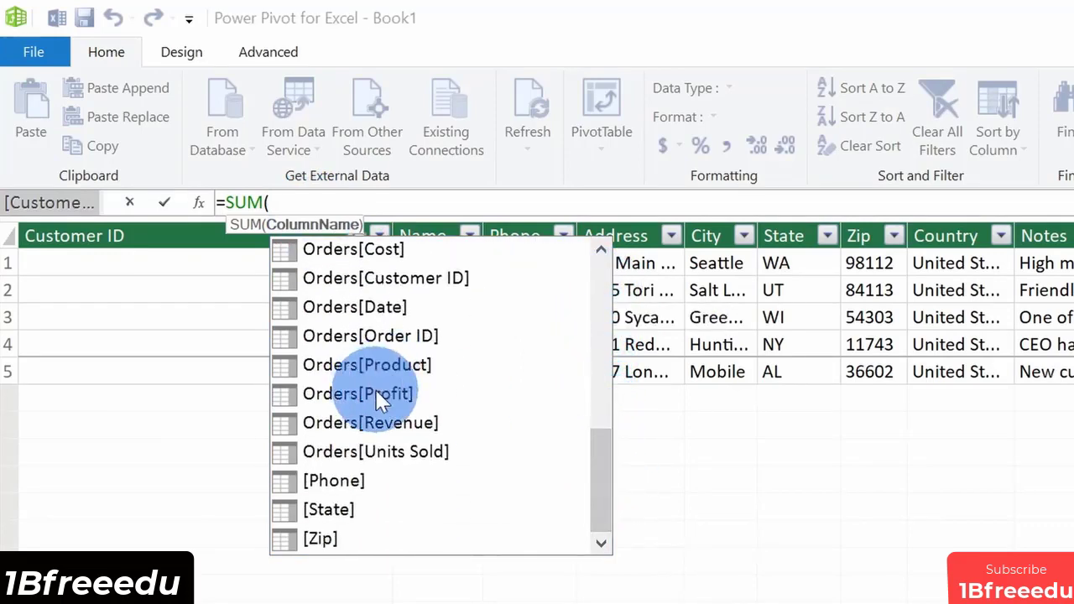
# Complete the measure formula =SUM(Orders[Profit]) in the Customers table's calculation area, below the customer count measure.
pyautogui.click(379, 394)
pyautogui.doubleClick(380, 394)
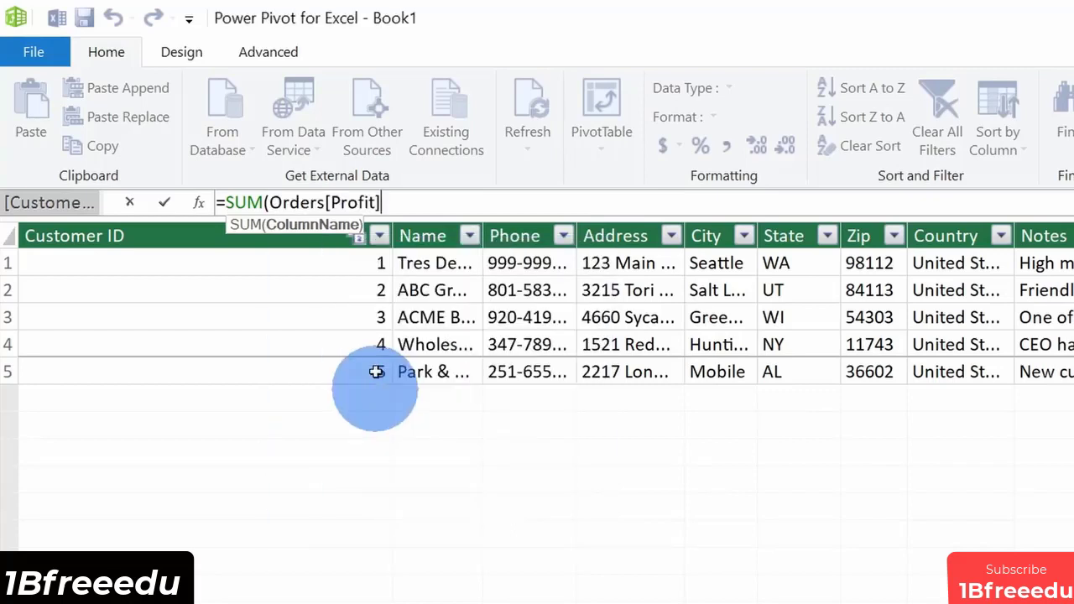
pyautogui.write(')')
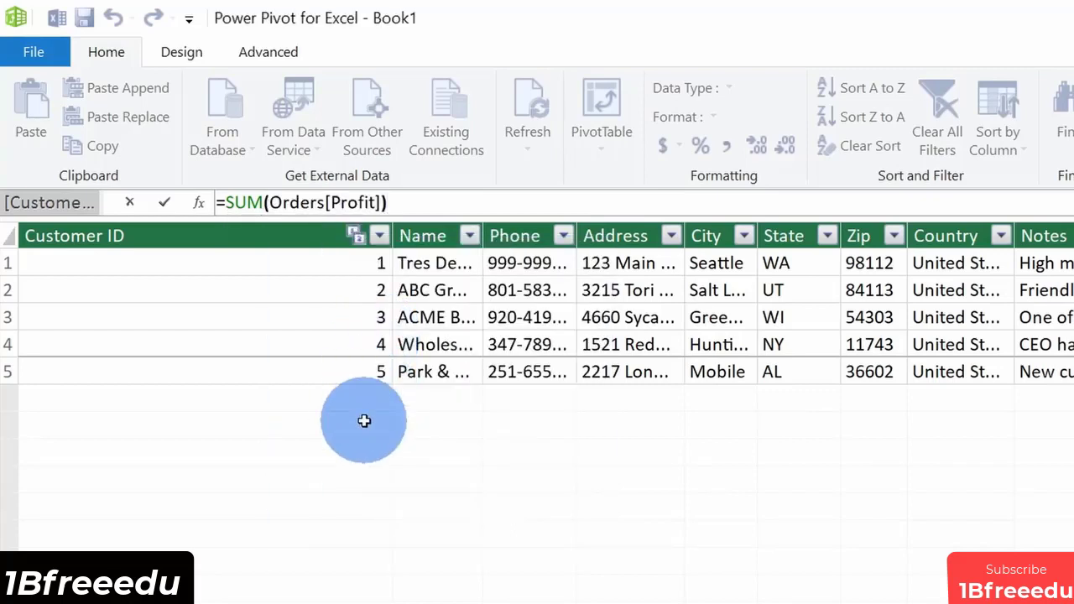
pyautogui.press('Return')
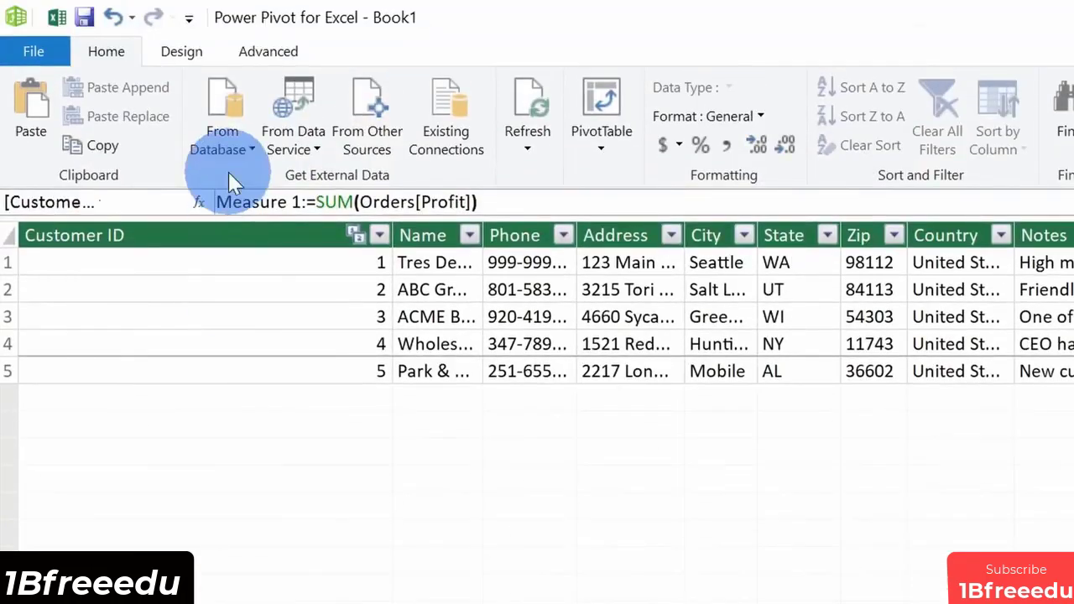
# Rename the profit sum measure as Total Profit and format it as $ English (United States) currency.
pyautogui.click(297, 202)
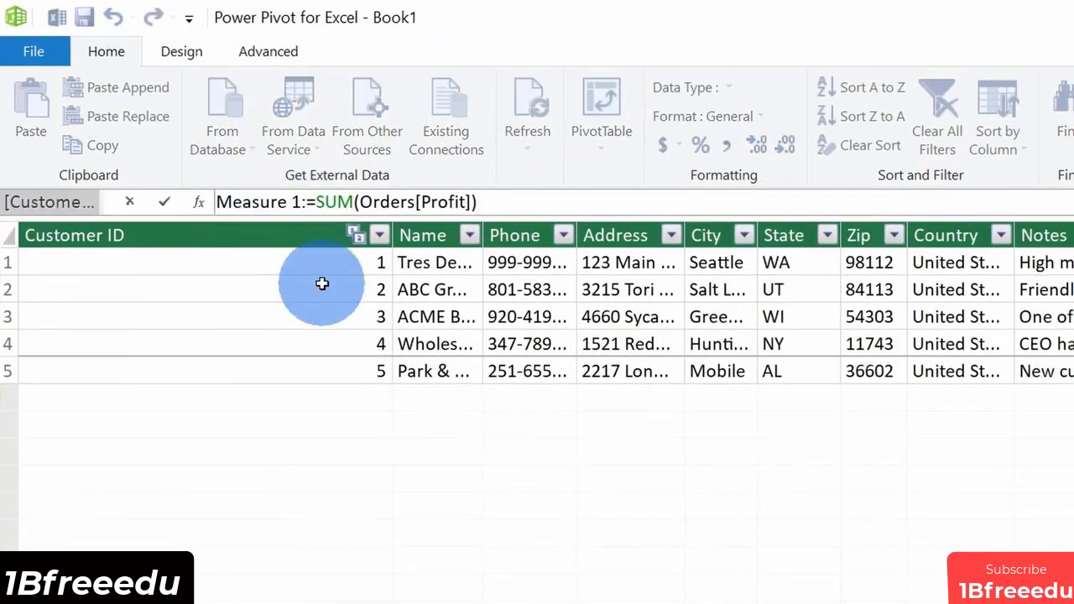
pyautogui.hotkey('ctrl', 'shift', 'Left')
pyautogui.hotkey('ctrl', 'shift', 'Left')
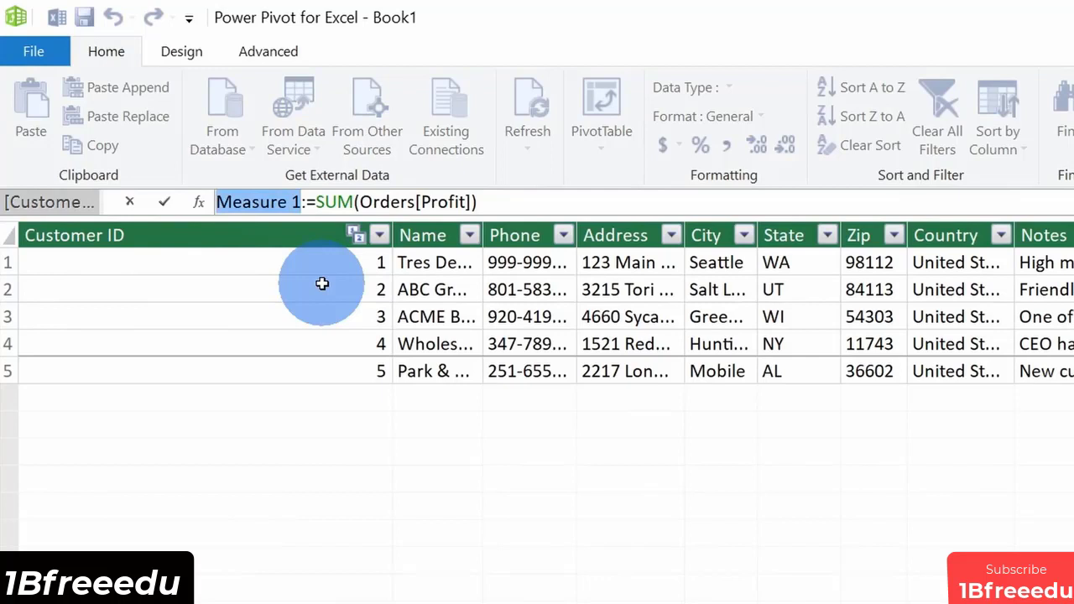
pyautogui.write('Total Profit')
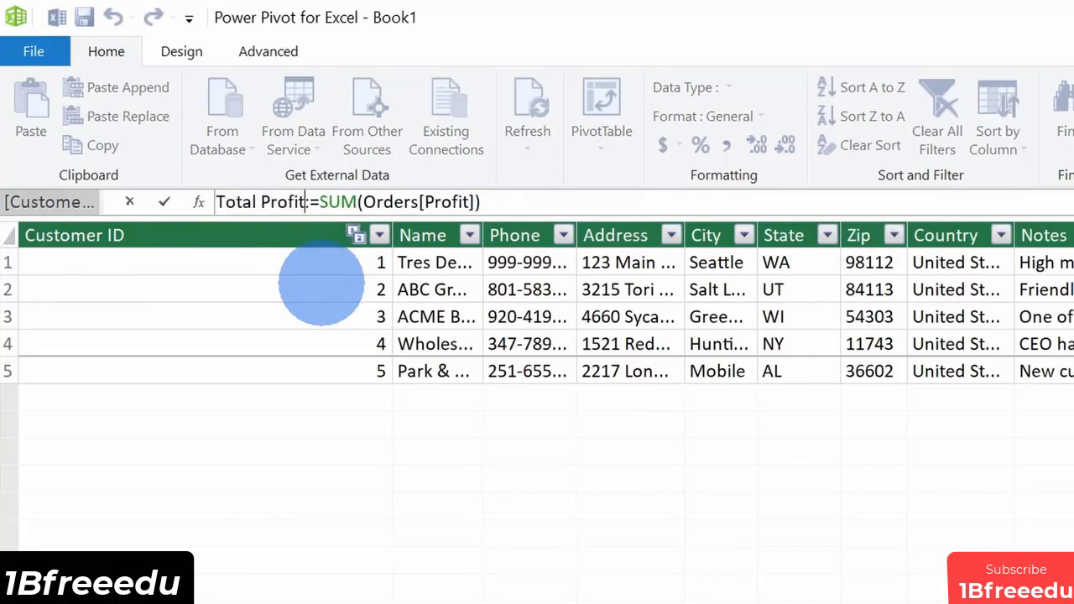
pyautogui.press('Return')
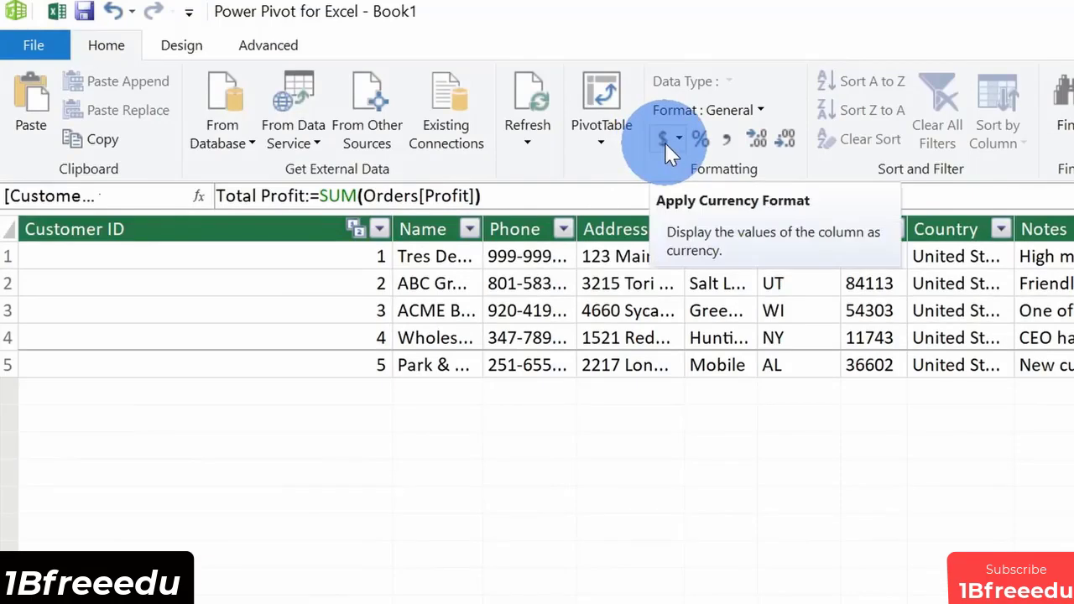
pyautogui.click(668, 150)
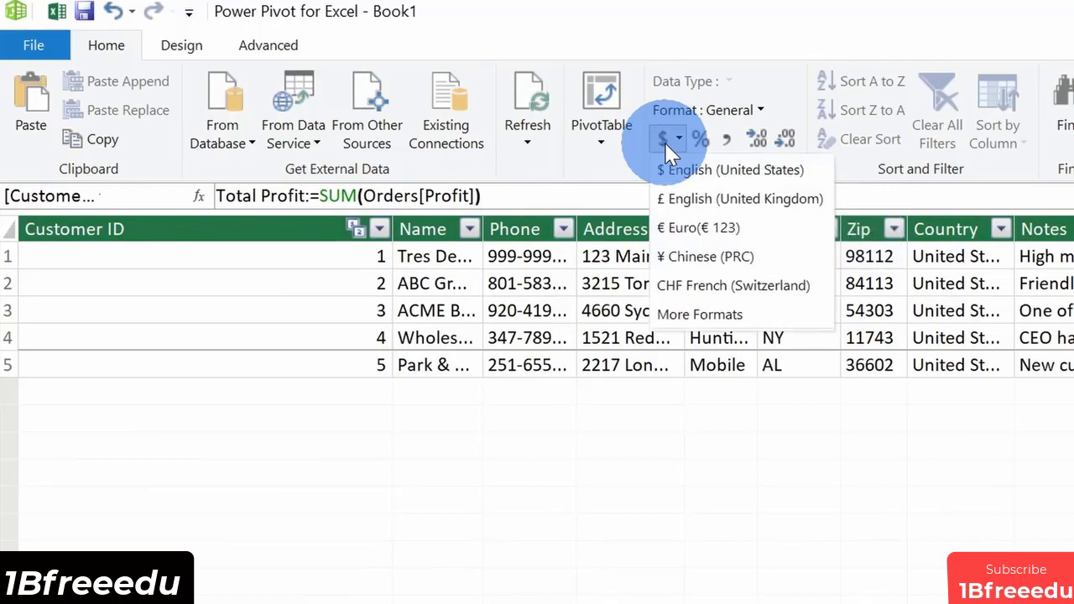
pyautogui.click(687, 169)
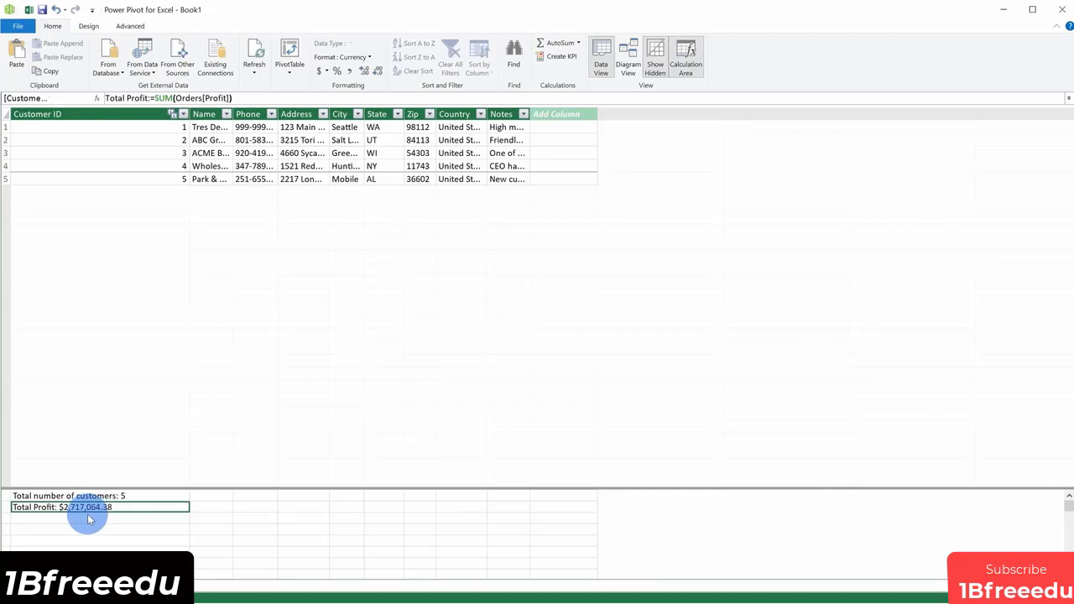
# Add the measure =[Total Profit]/[Total number of customers] in the Customers table's calculation area, below Total Profit.
pyautogui.click(91, 522)
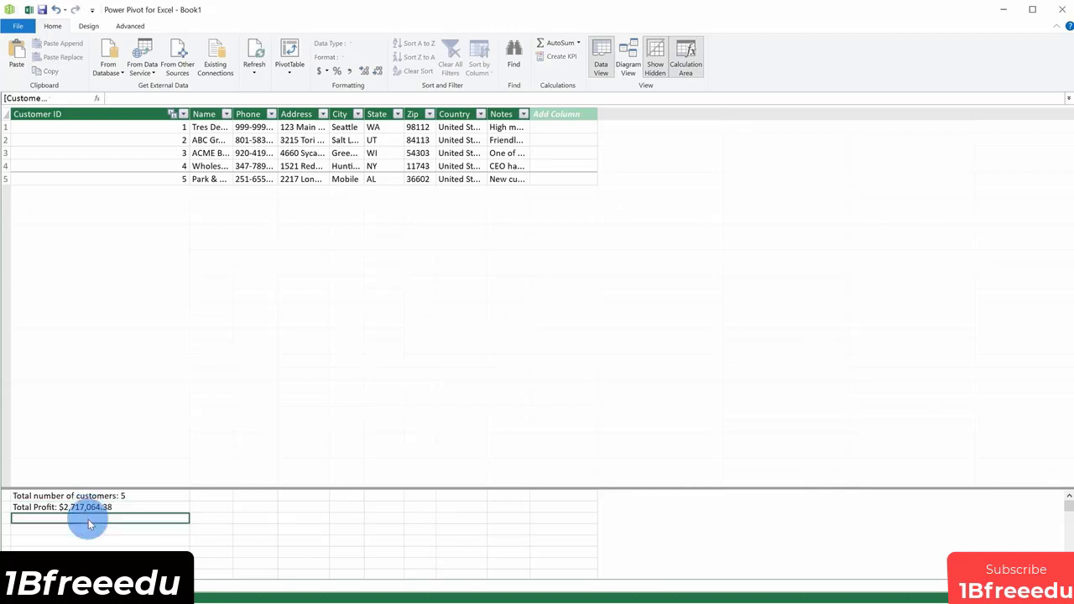
pyautogui.write('=')
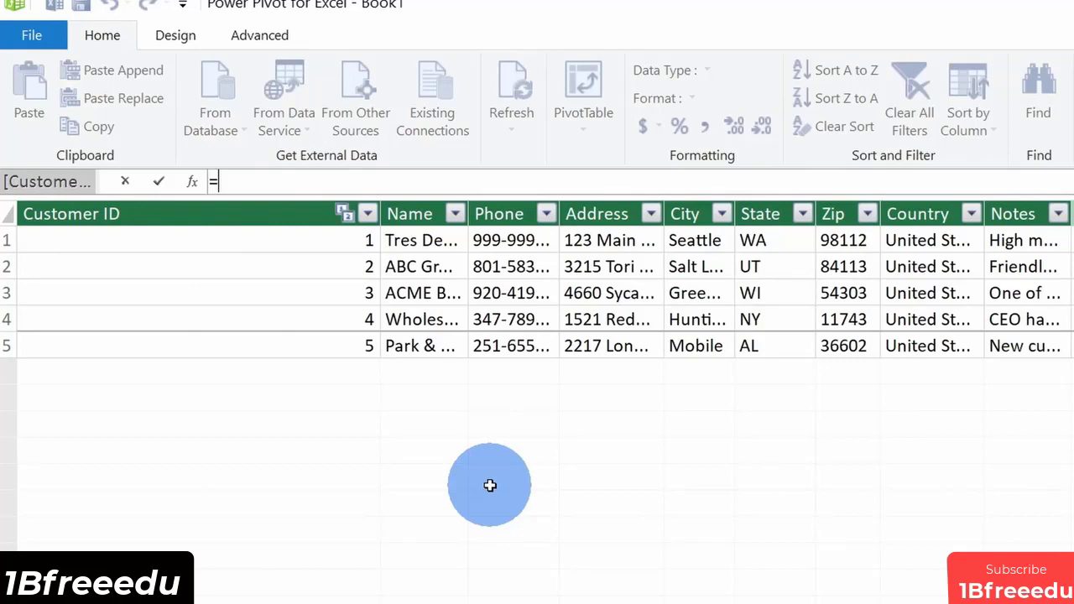
pyautogui.write('Total')
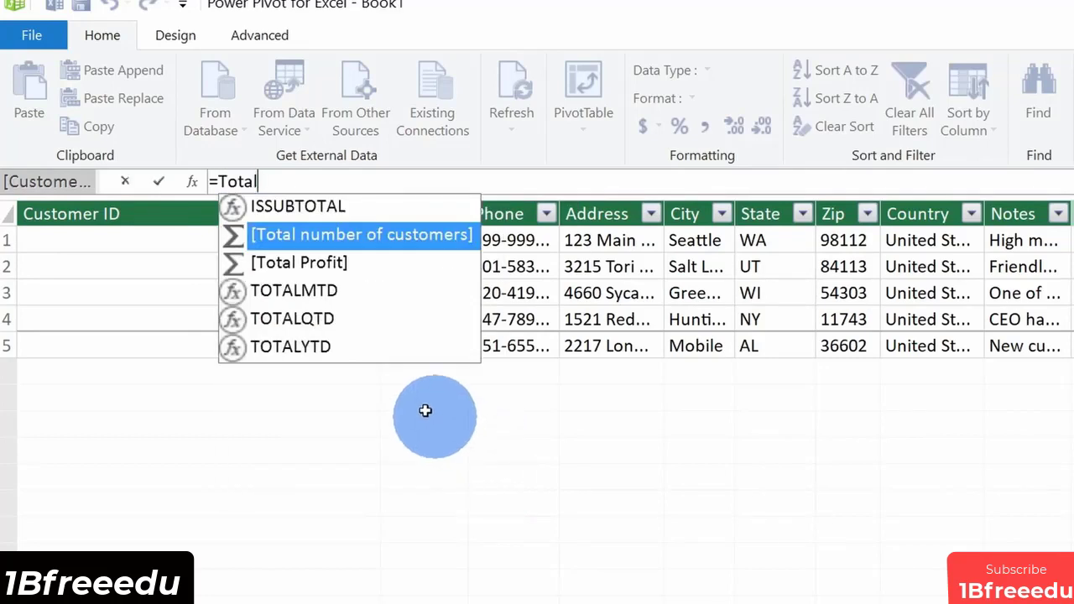
pyautogui.doubleClick(329, 266)
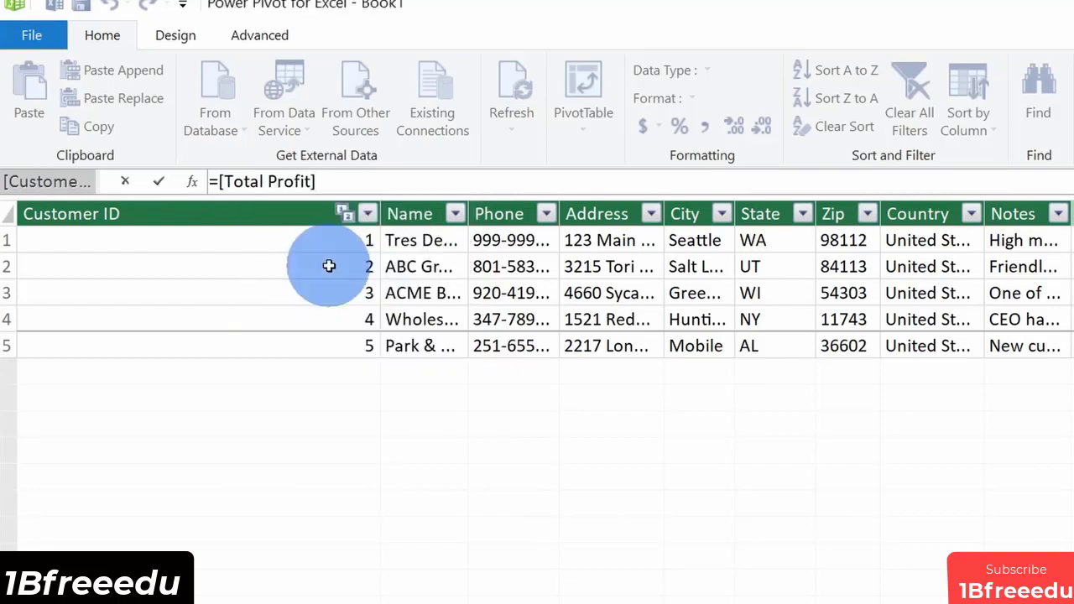
pyautogui.write('/Tota')
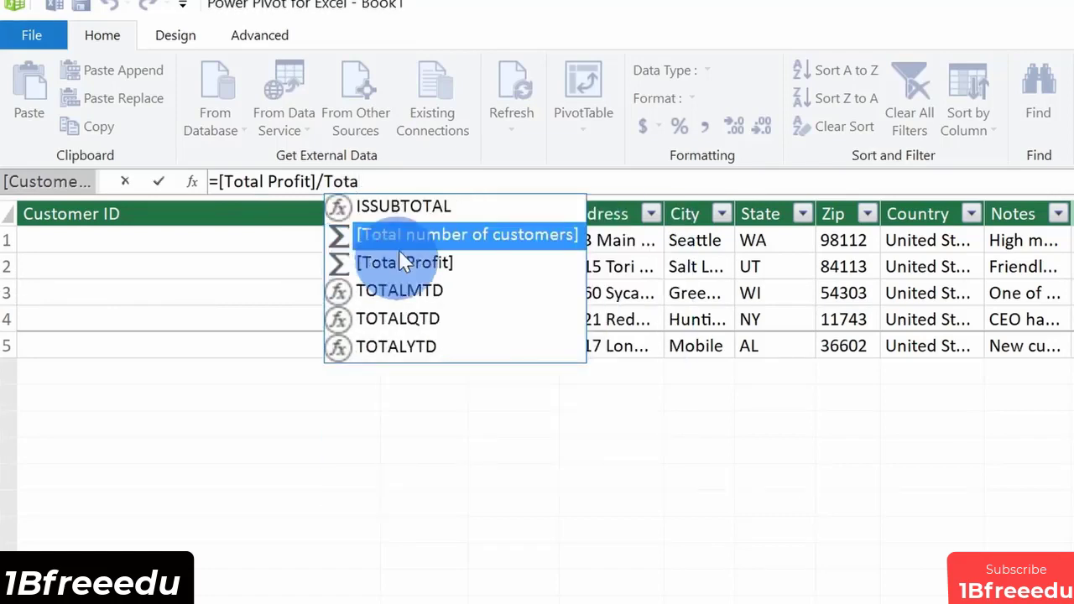
pyautogui.doubleClick(456, 232)
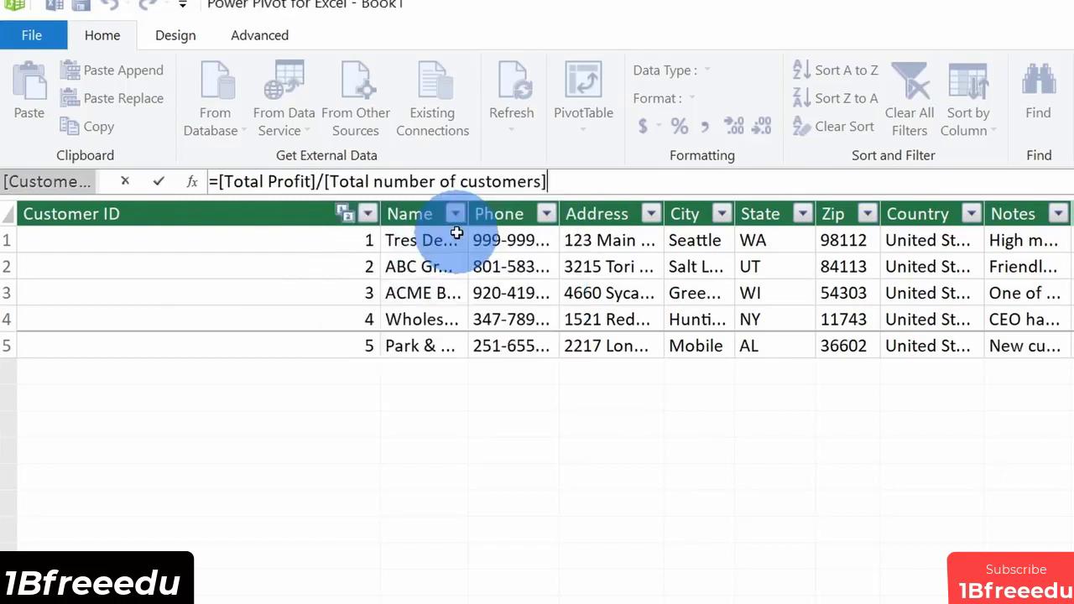
pyautogui.click(561, 339)
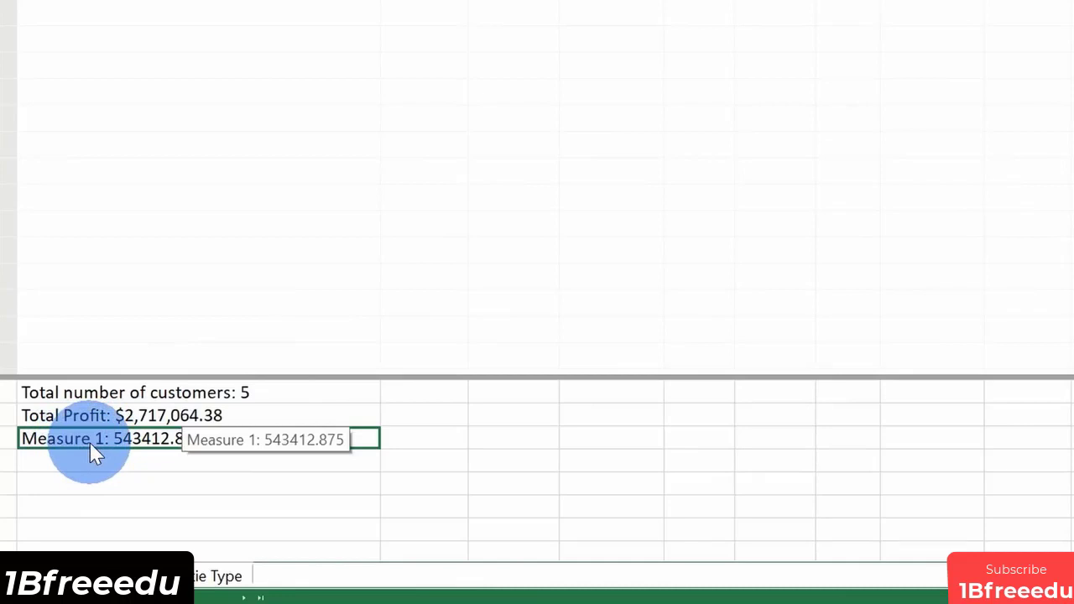
# Rename the new measure as Average profit per customer and format it as $ English (United States) currency.
pyautogui.moveTo(291, 196); pyautogui.dragTo(163, 200)
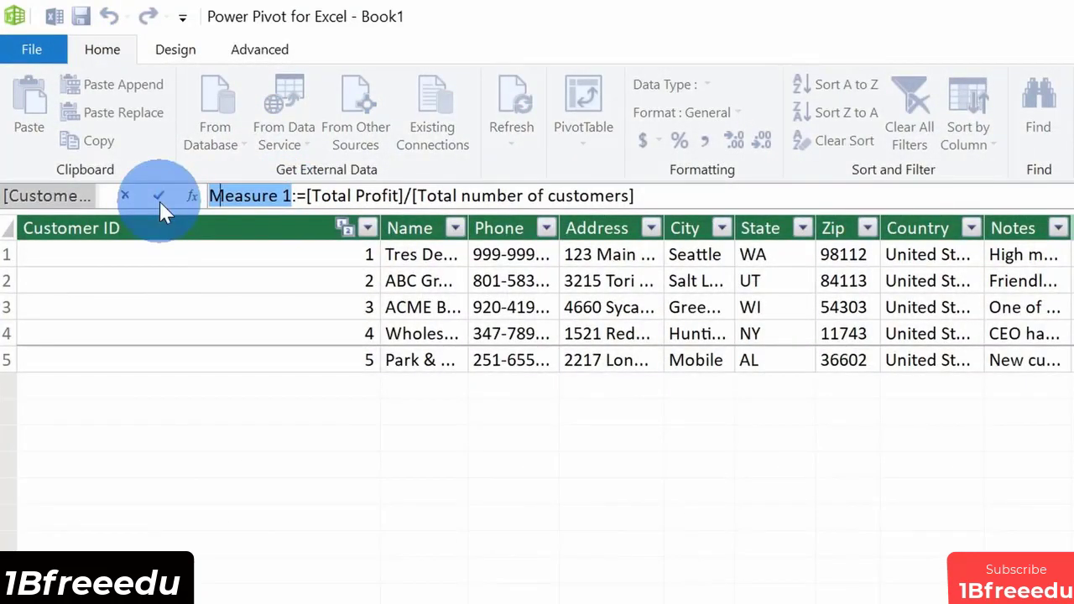
pyautogui.write('Average profit ')
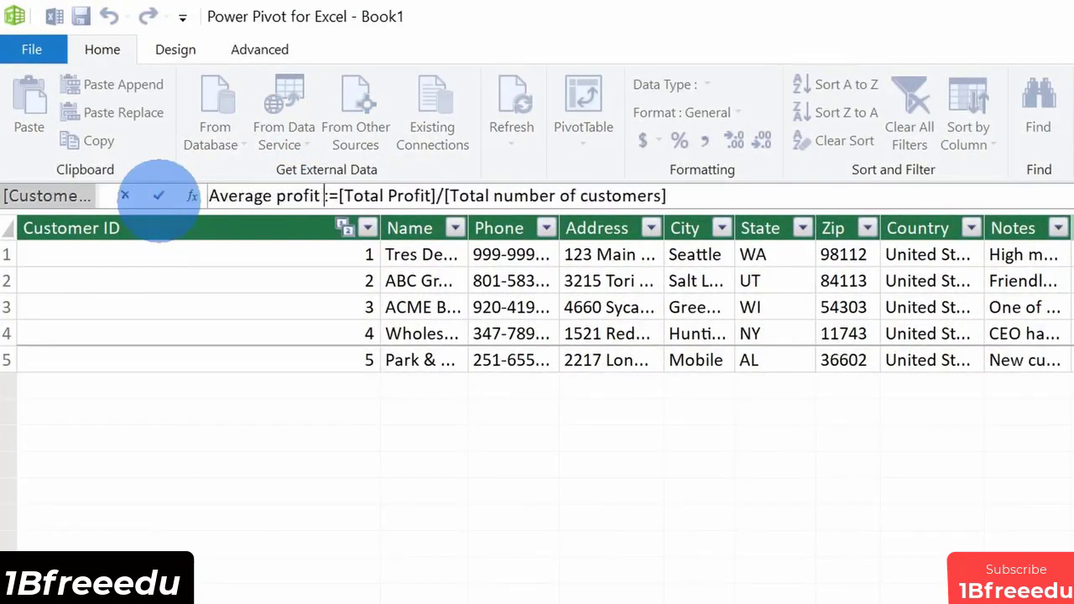
pyautogui.write('per customer')
pyautogui.click(159, 196)
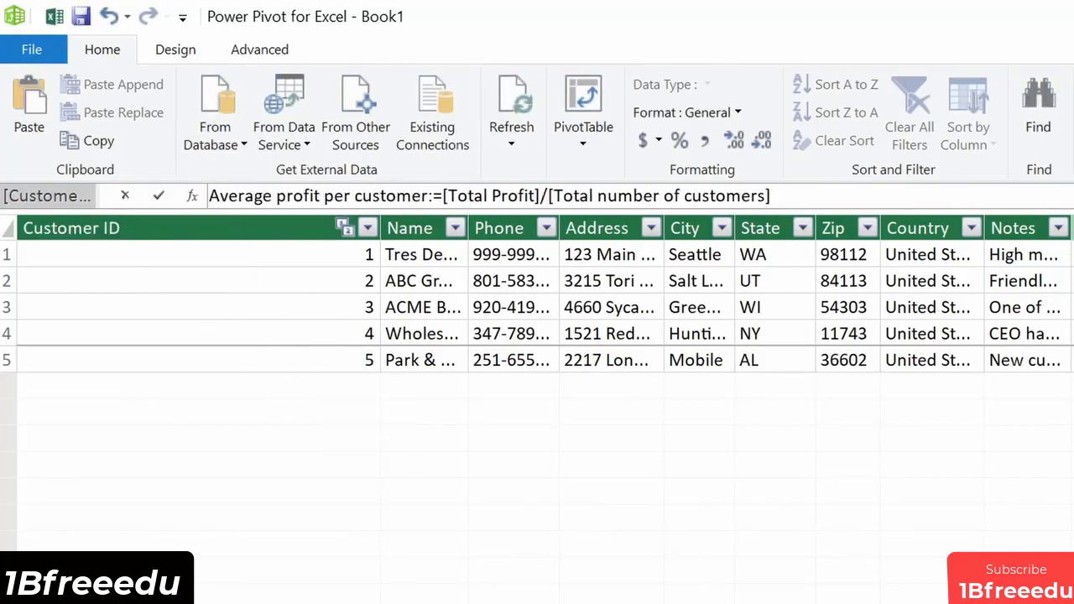
pyautogui.click(647, 143)
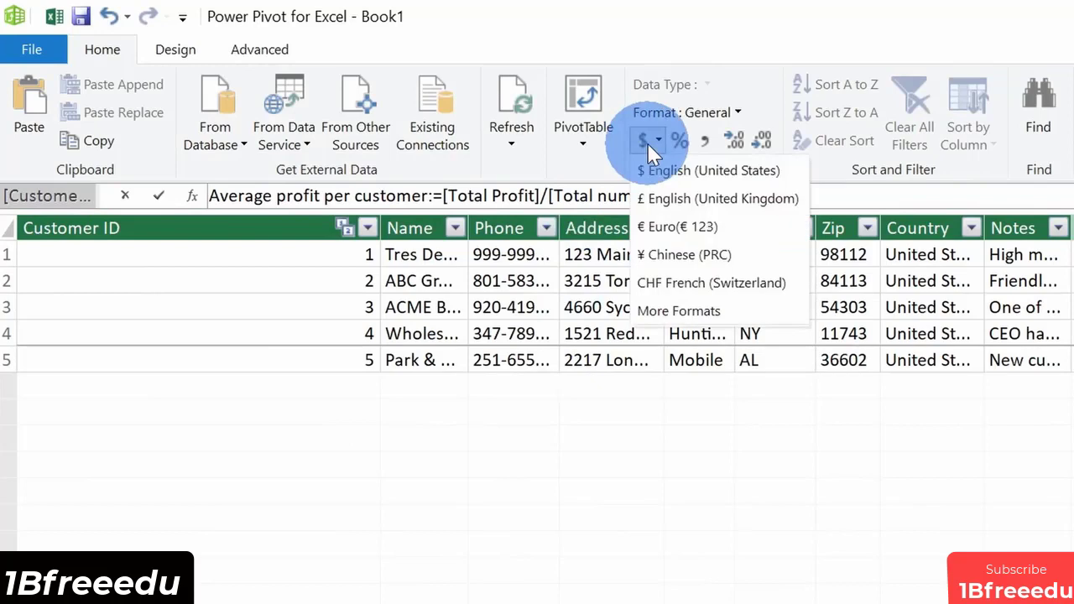
pyautogui.click(674, 164)
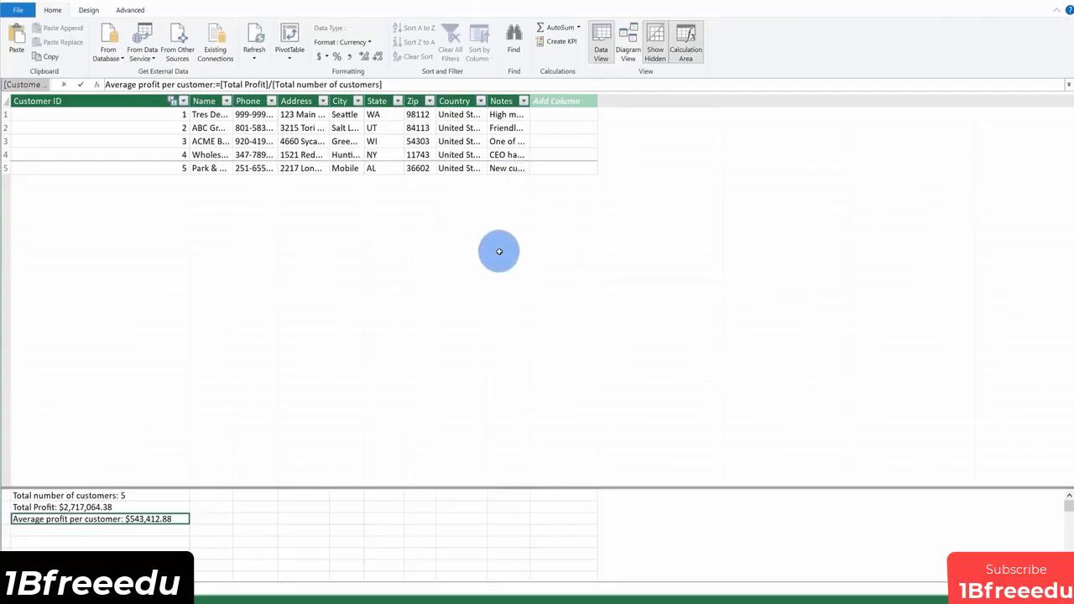
# Return to the Excel workbook and insert a PivotTable from the data model on a new worksheet.
pyautogui.click(1061, 1)
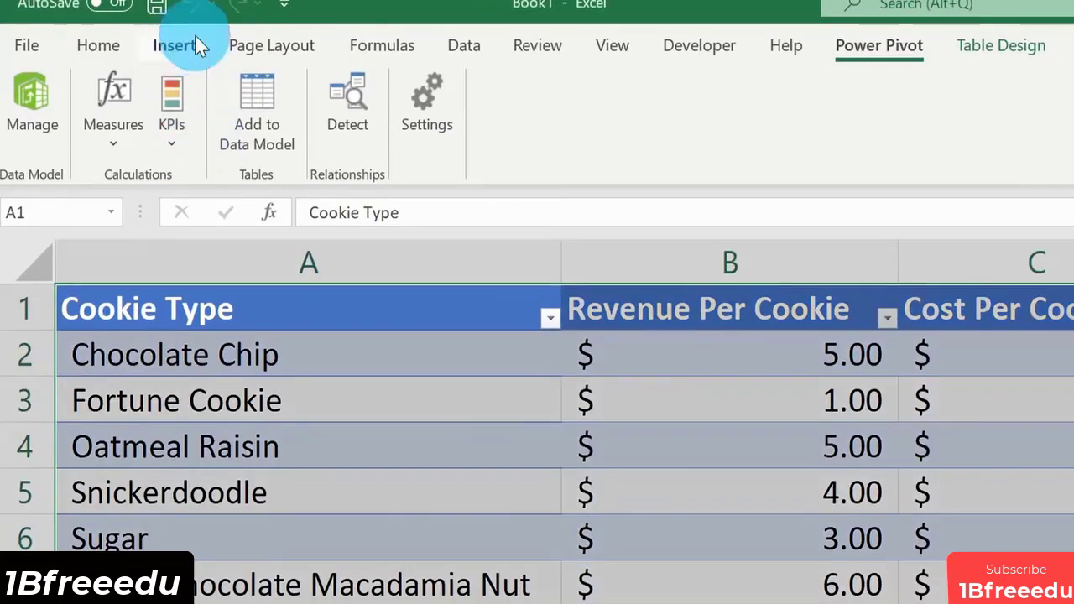
pyautogui.click(196, 42)
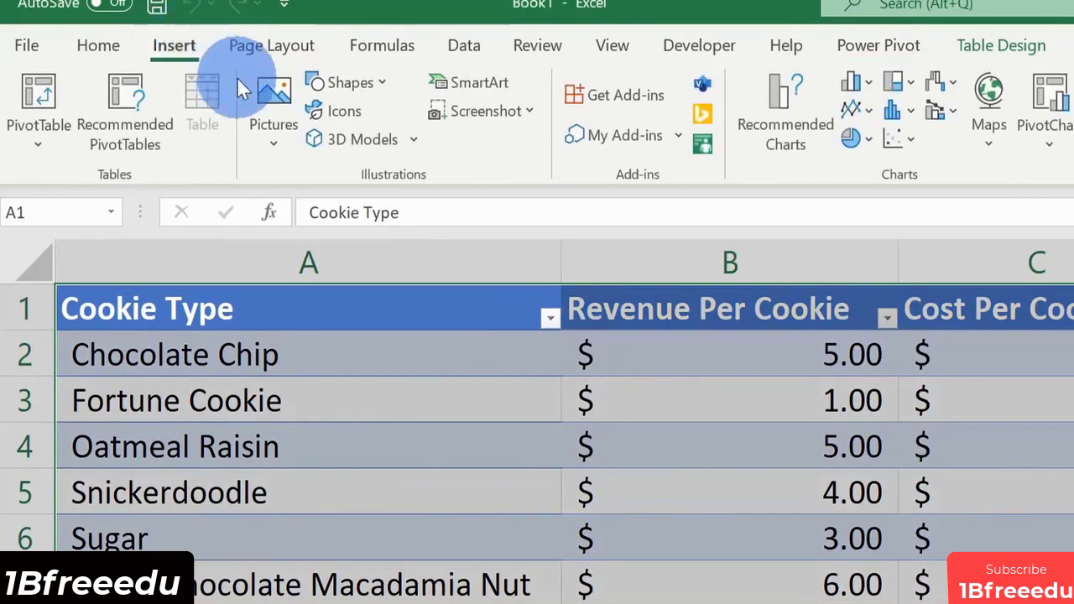
pyautogui.click(40, 129)
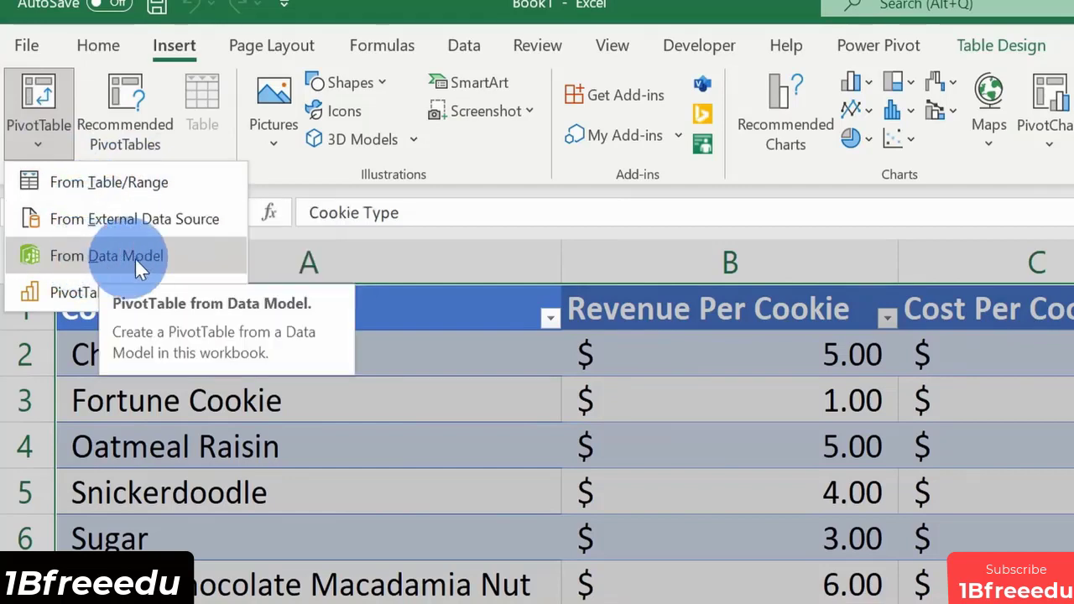
pyautogui.click(194, 257)
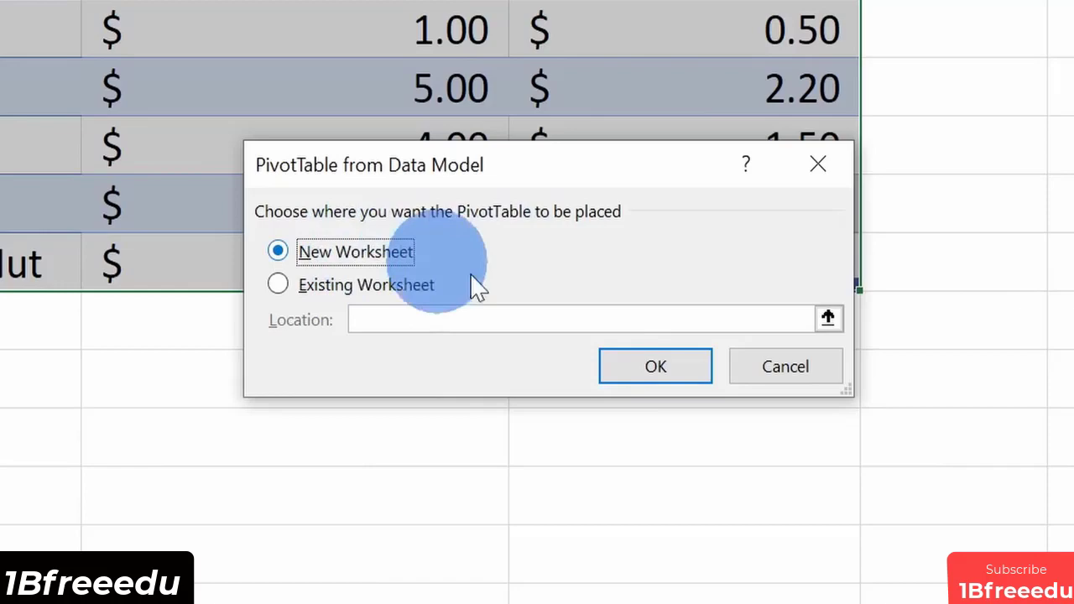
pyautogui.click(679, 366)
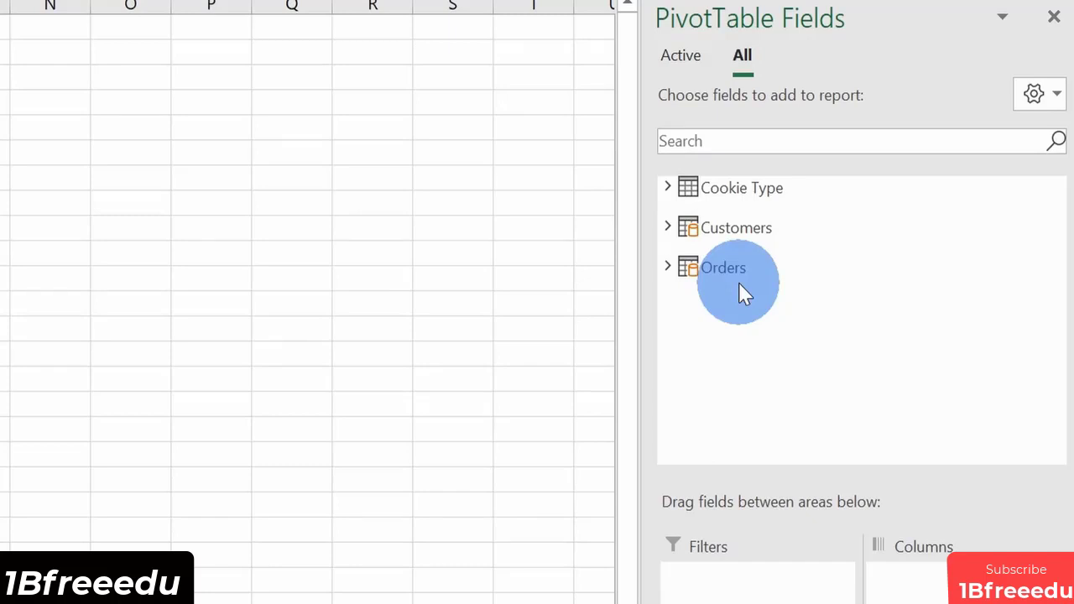
# Add the Name field from the Customers table to the PivotTable's rows.
pyautogui.click(669, 226)
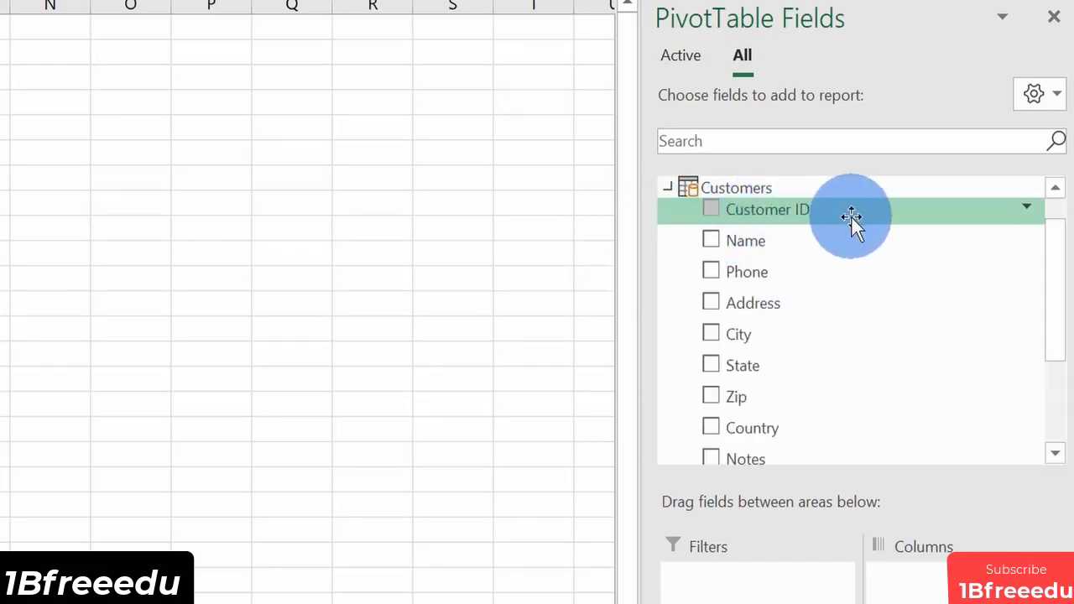
pyautogui.scroll(-2, 848, 436)
pyautogui.scroll(3, 848, 444)
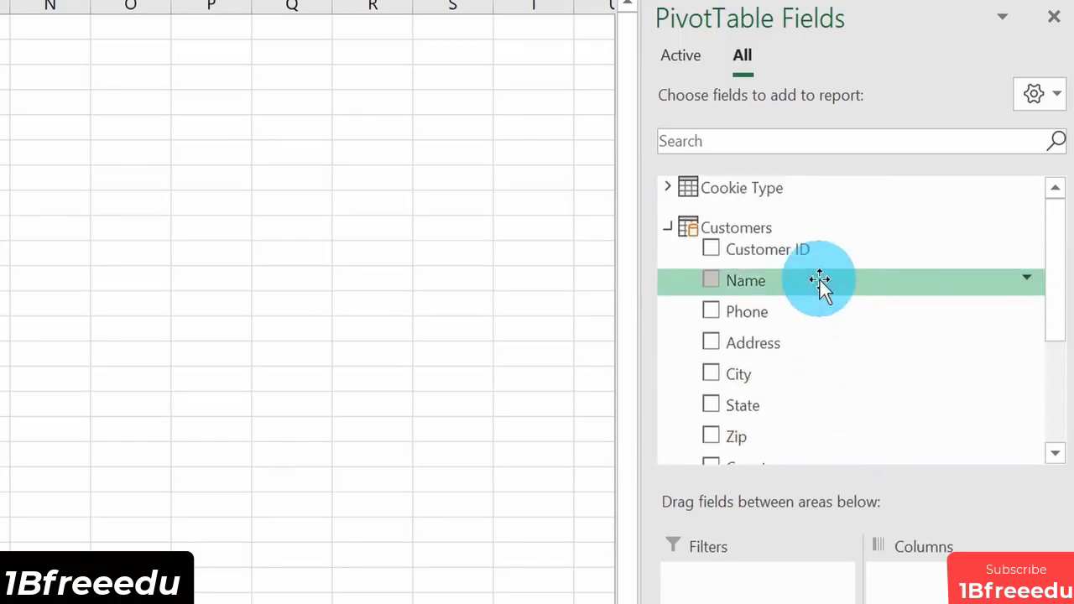
pyautogui.moveTo(820, 280); pyautogui.dragTo(738, 603)
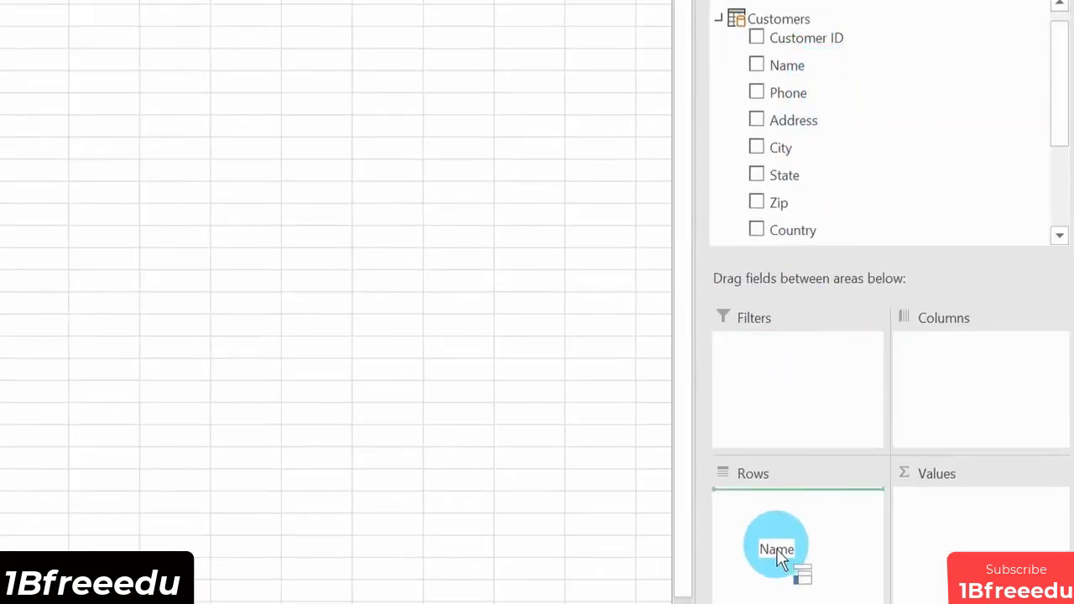
pyautogui.moveTo(779, 558); pyautogui.dragTo(777, 555)
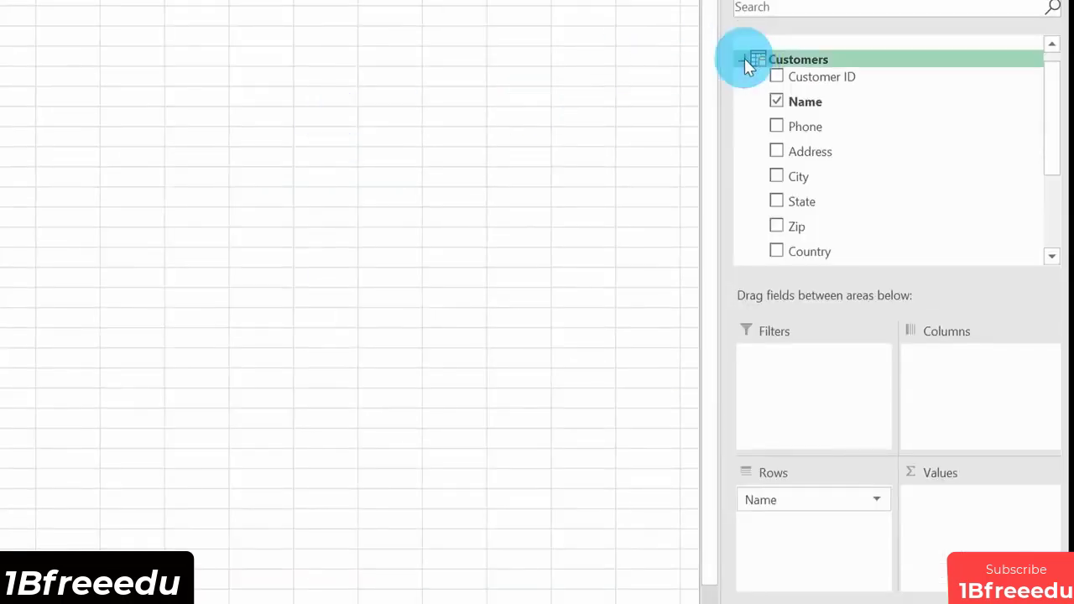
# Collapse the Customers table's field list and add Order ID from the Orders table to the PivotTable's values.
pyautogui.click(742, 59)
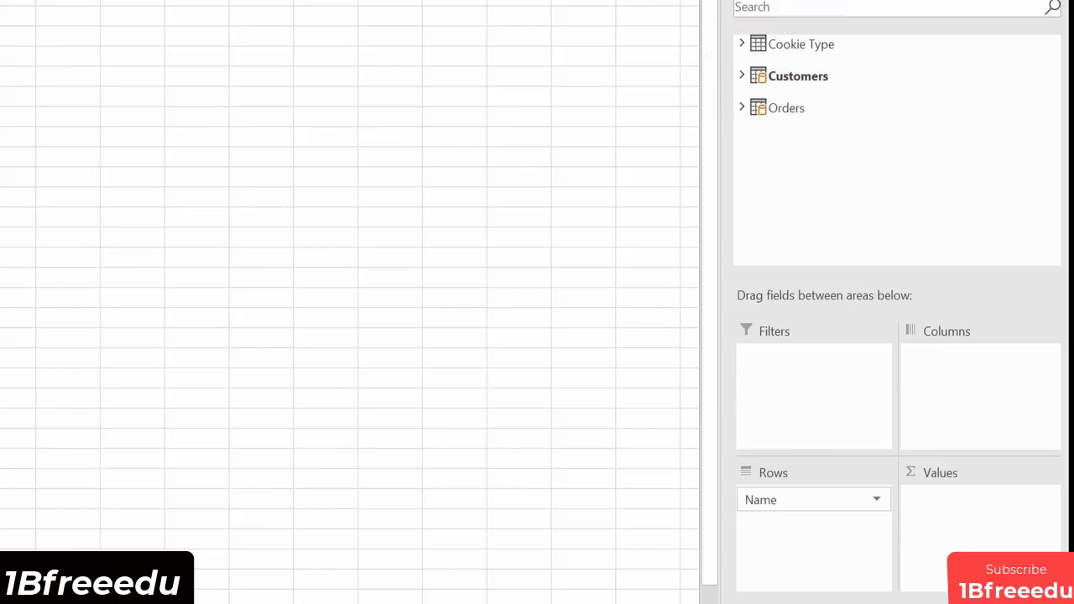
pyautogui.click(741, 107)
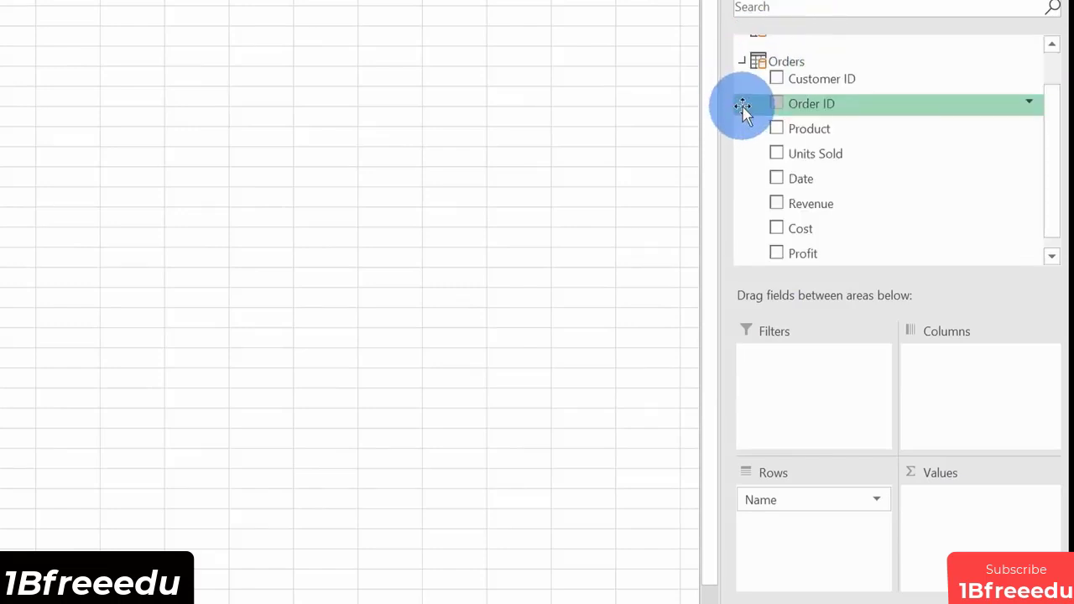
pyautogui.moveTo(744, 107); pyautogui.dragTo(795, 105)
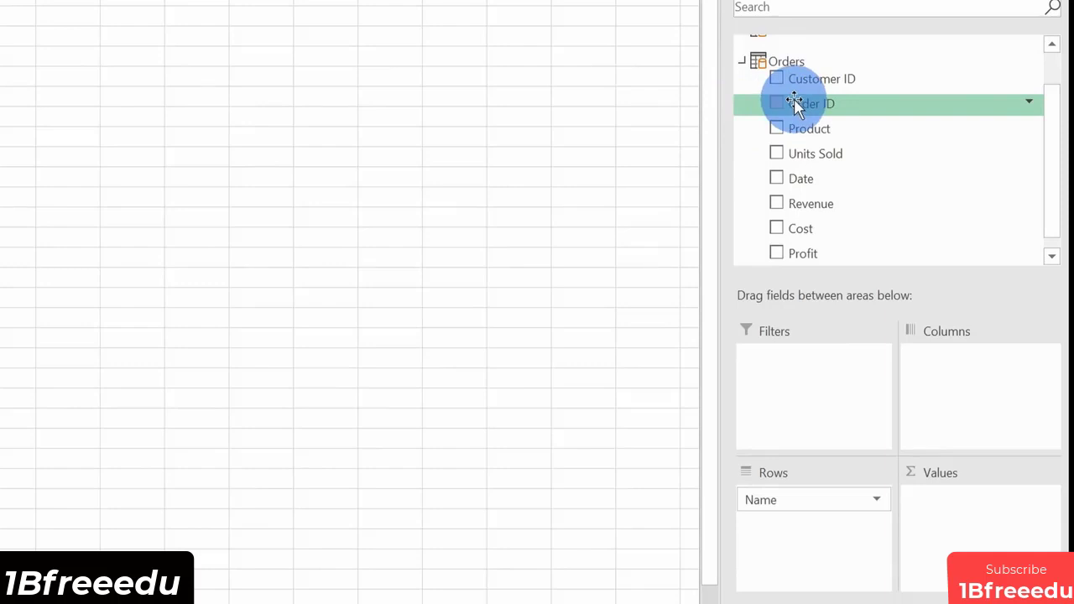
pyautogui.moveTo(794, 98); pyautogui.dragTo(949, 503)
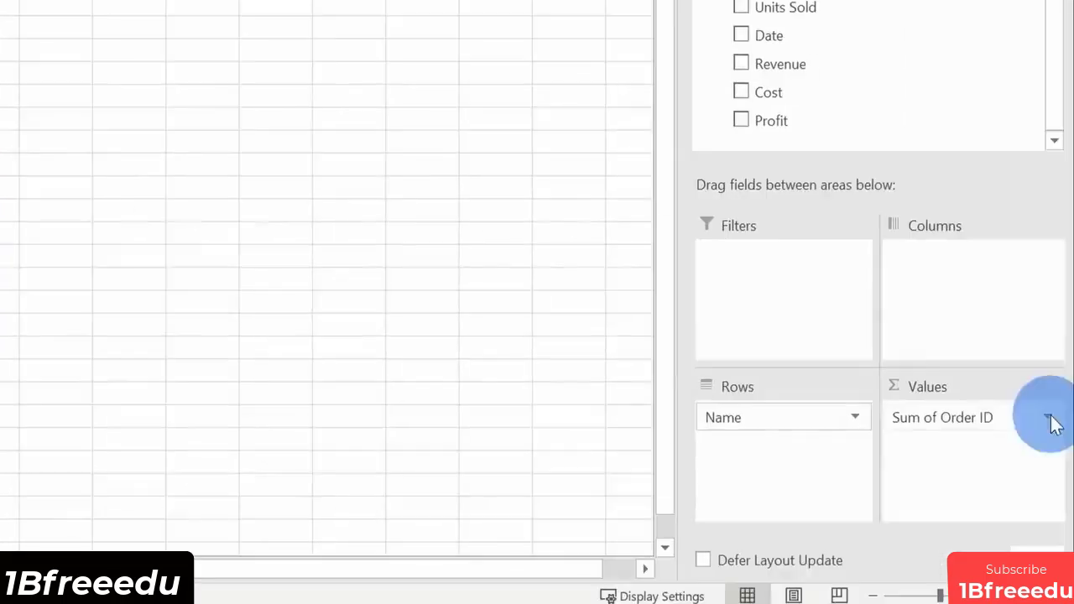
# Change the Order ID value field to summarize by Count.
pyautogui.click(1048, 419)
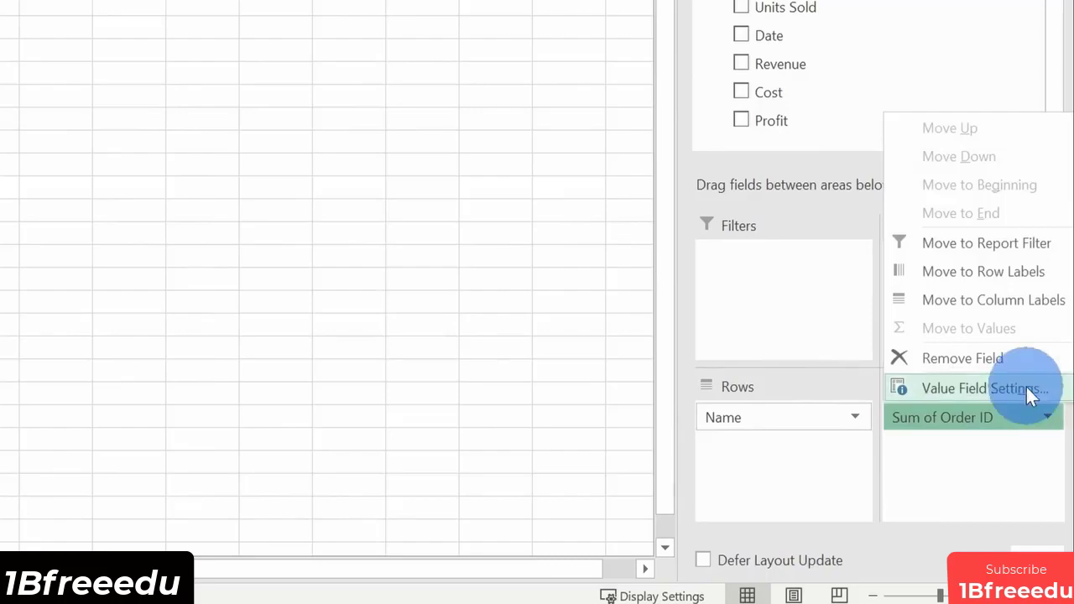
pyautogui.click(1025, 385)
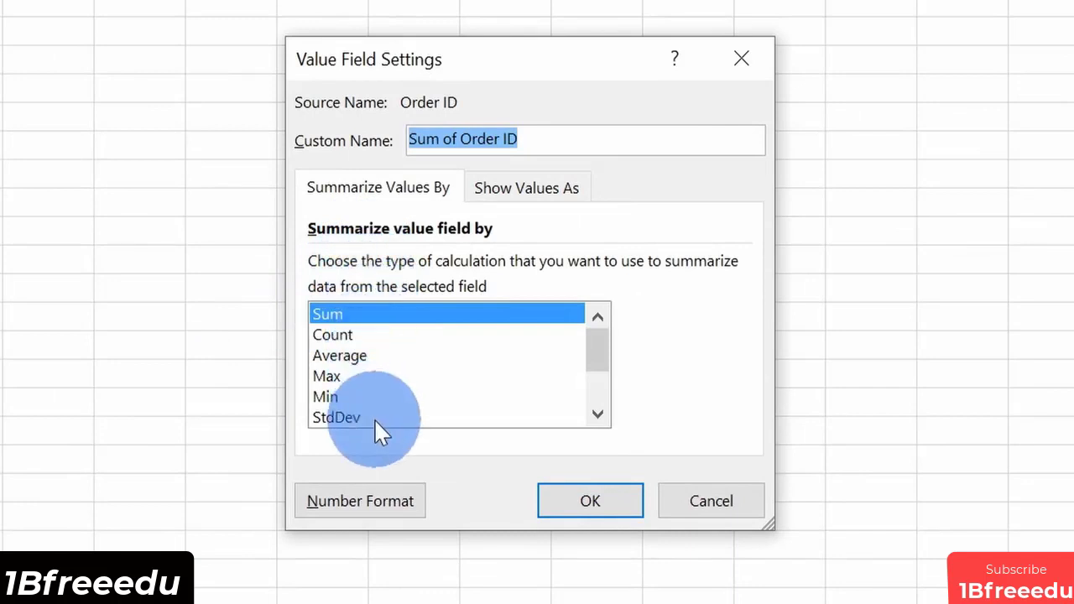
pyautogui.click(362, 335)
pyautogui.click(588, 502)
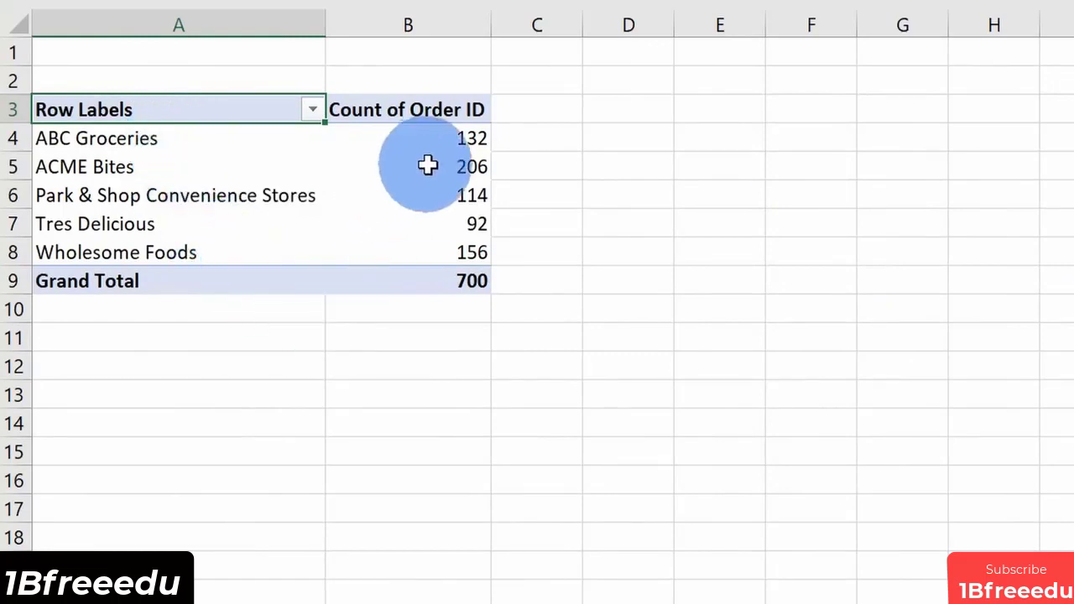
pyautogui.moveTo(428, 166); pyautogui.dragTo(184, 165)
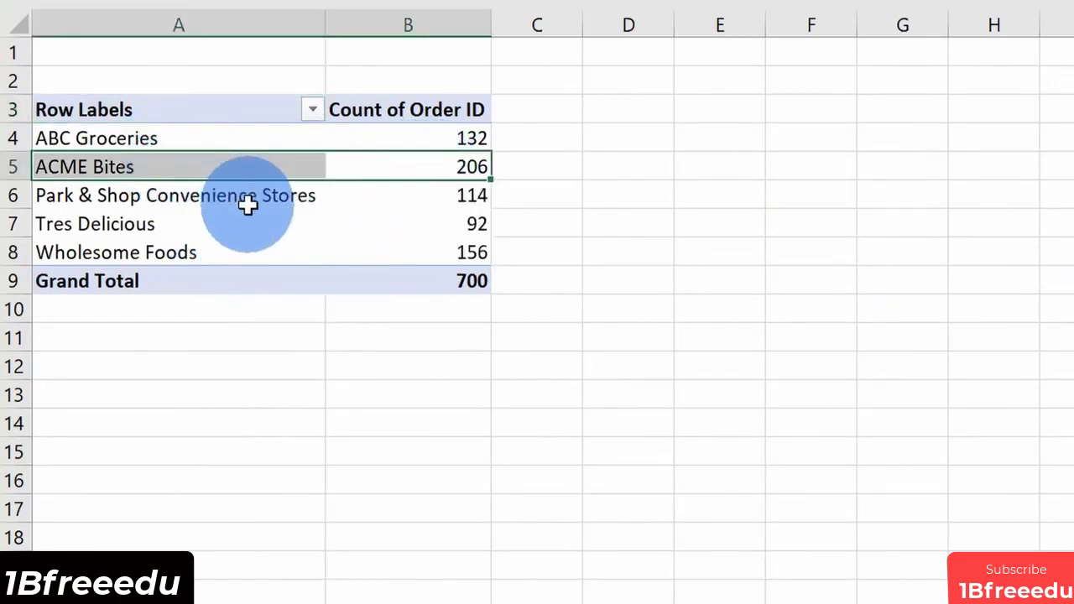
pyautogui.click(248, 205)
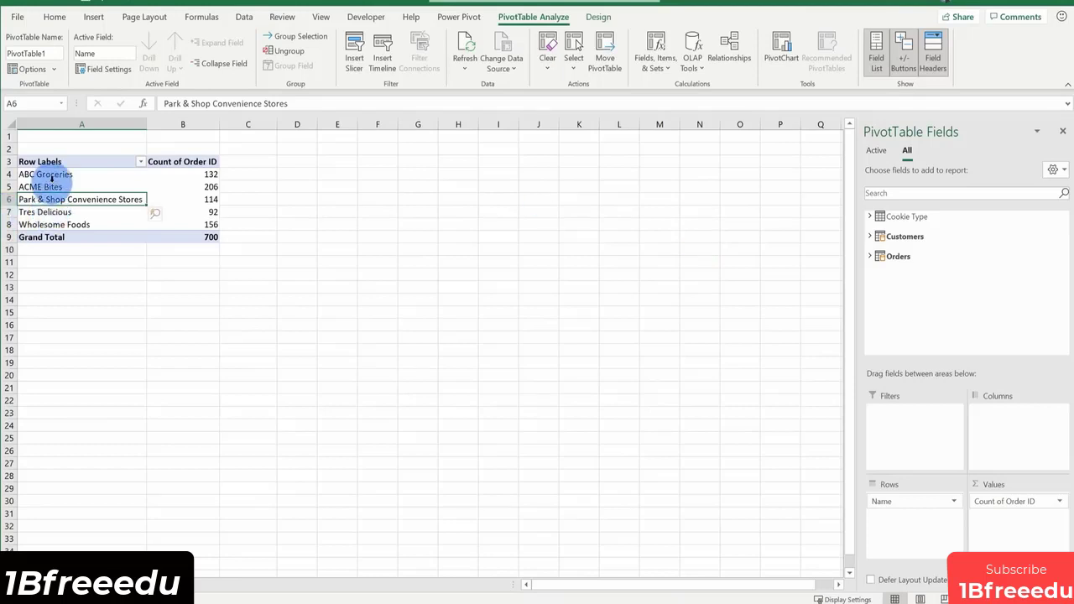
pyautogui.moveTo(52, 173); pyautogui.dragTo(79, 220)
pyautogui.click(208, 199)
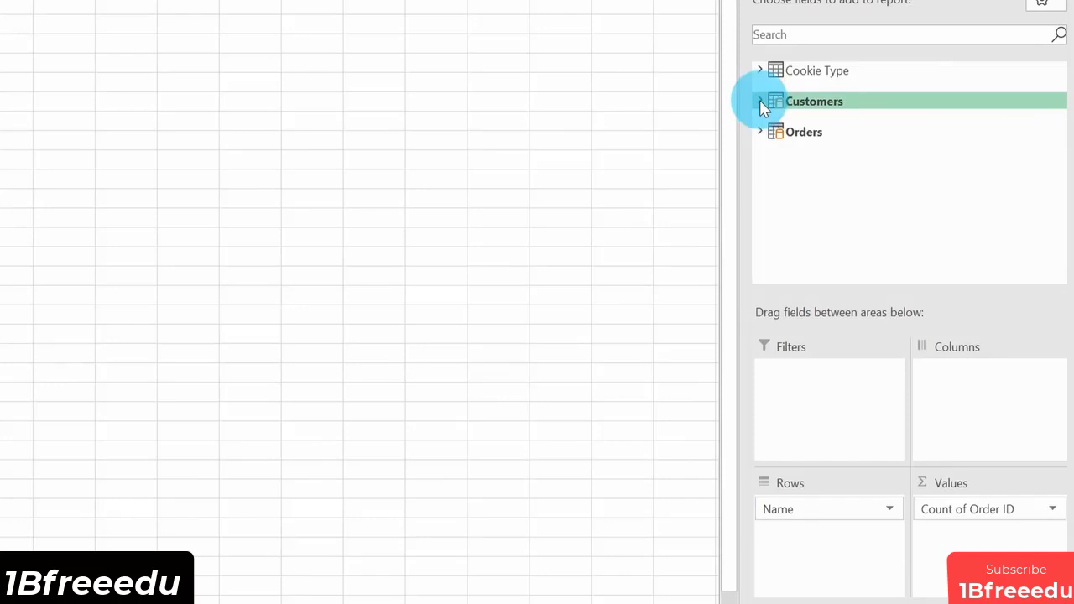
# Expand the Customers table in the PivotTable field list to show its fields.
pyautogui.click(759, 100)
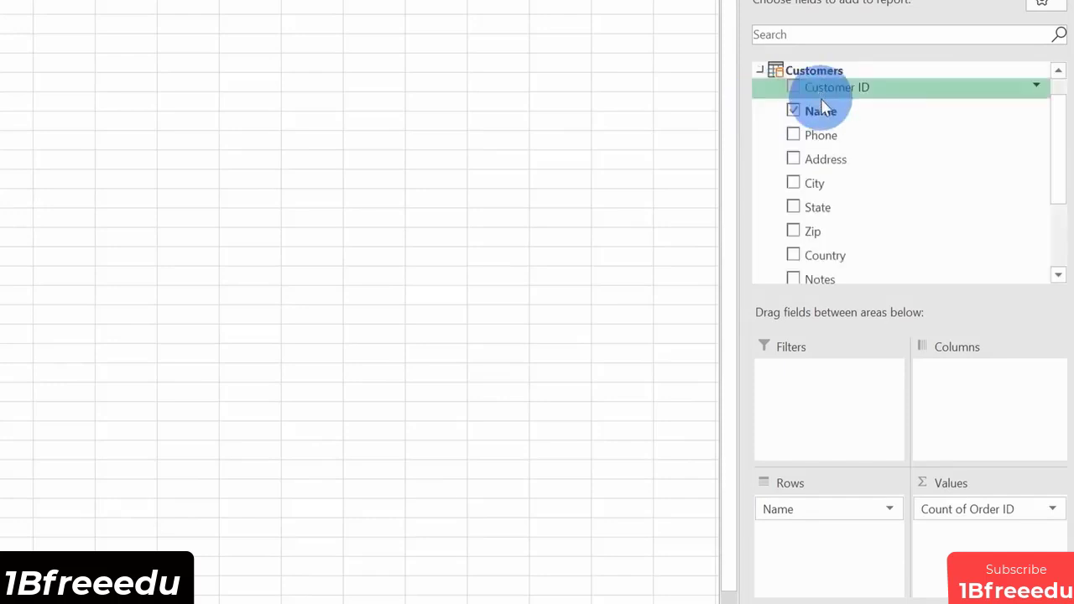
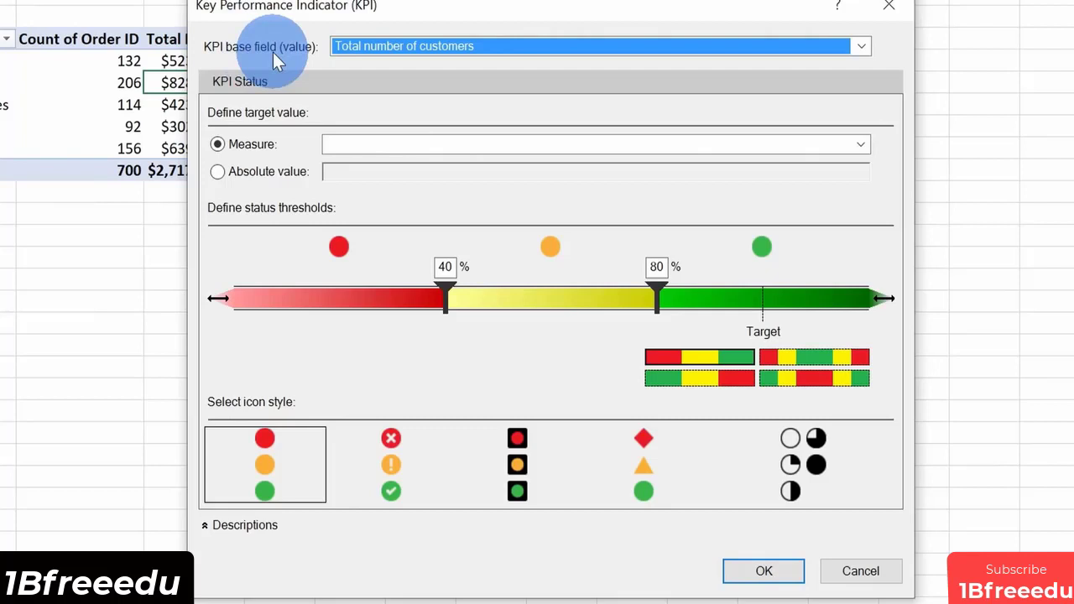
# Set the KPI base field to Total Profit and define an absolute target value of 600000.
pyautogui.click(520, 47)
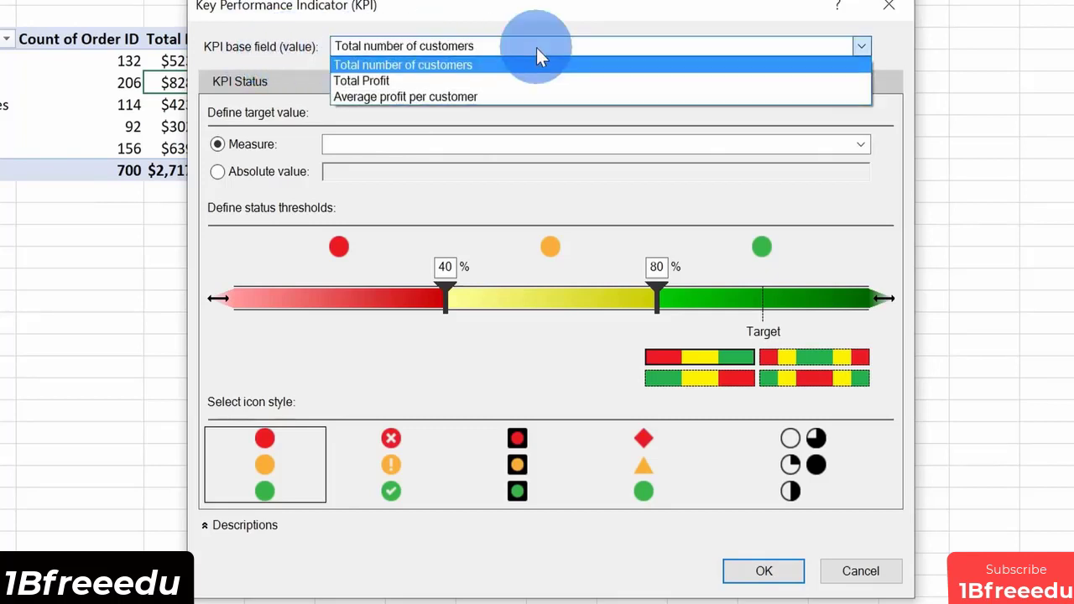
pyautogui.click(583, 81)
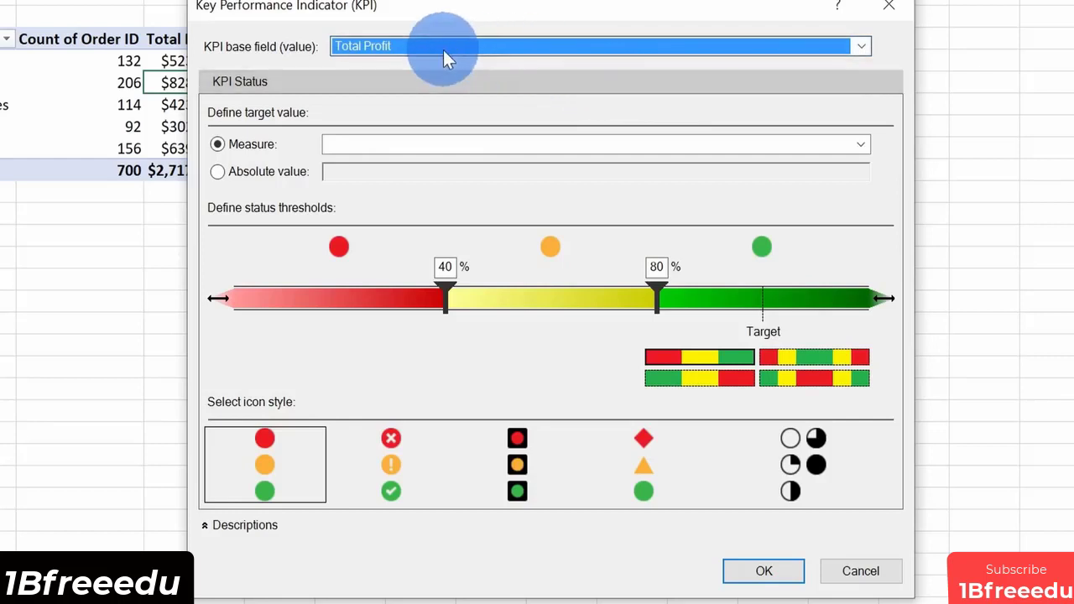
pyautogui.click(484, 142)
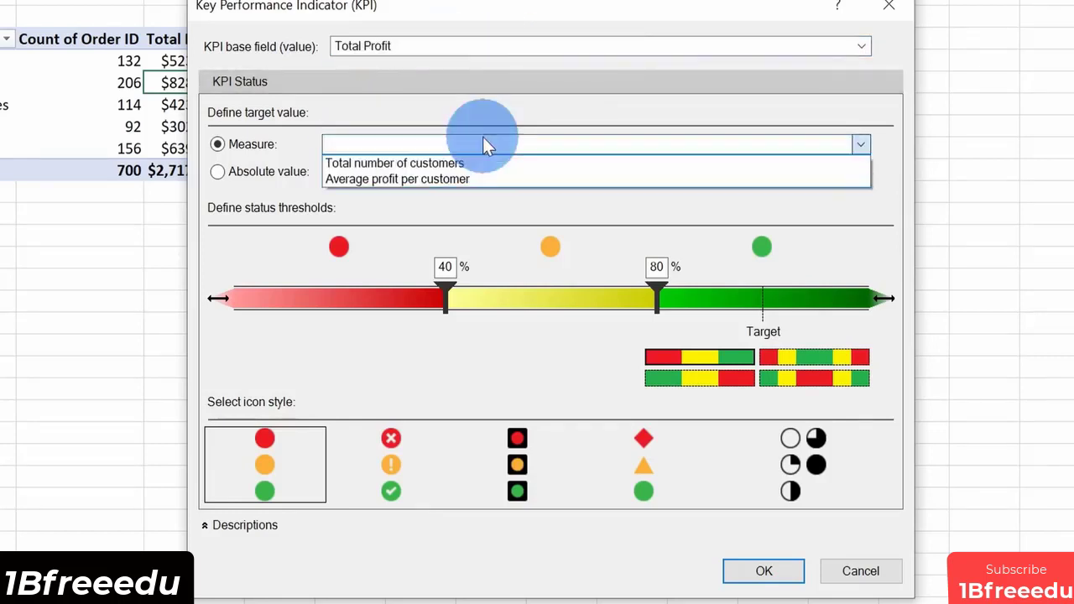
pyautogui.click(482, 142)
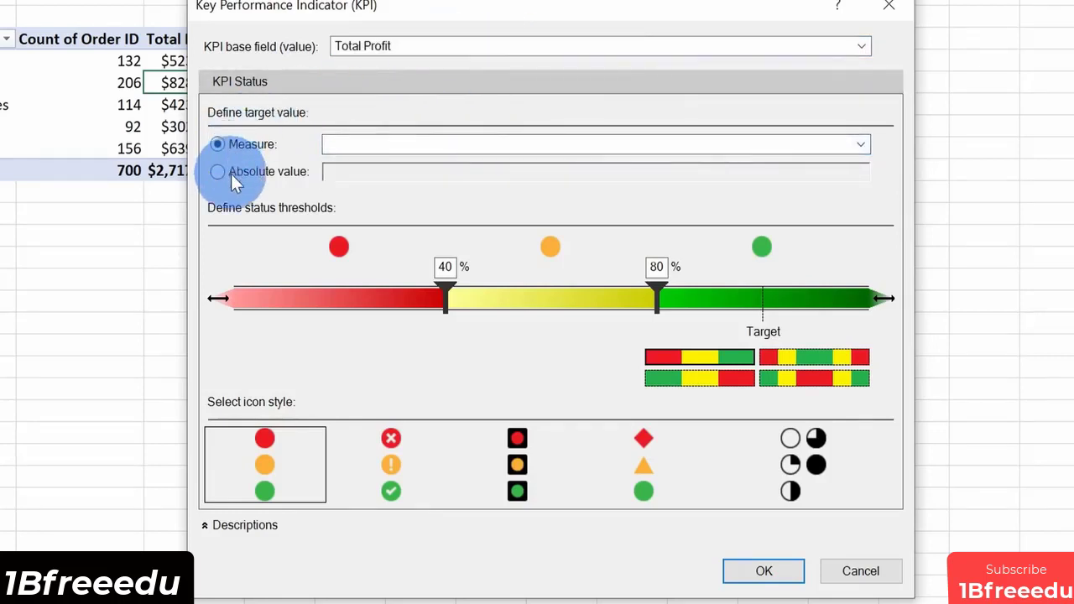
pyautogui.click(218, 172)
pyautogui.moveTo(369, 171); pyautogui.dragTo(288, 175)
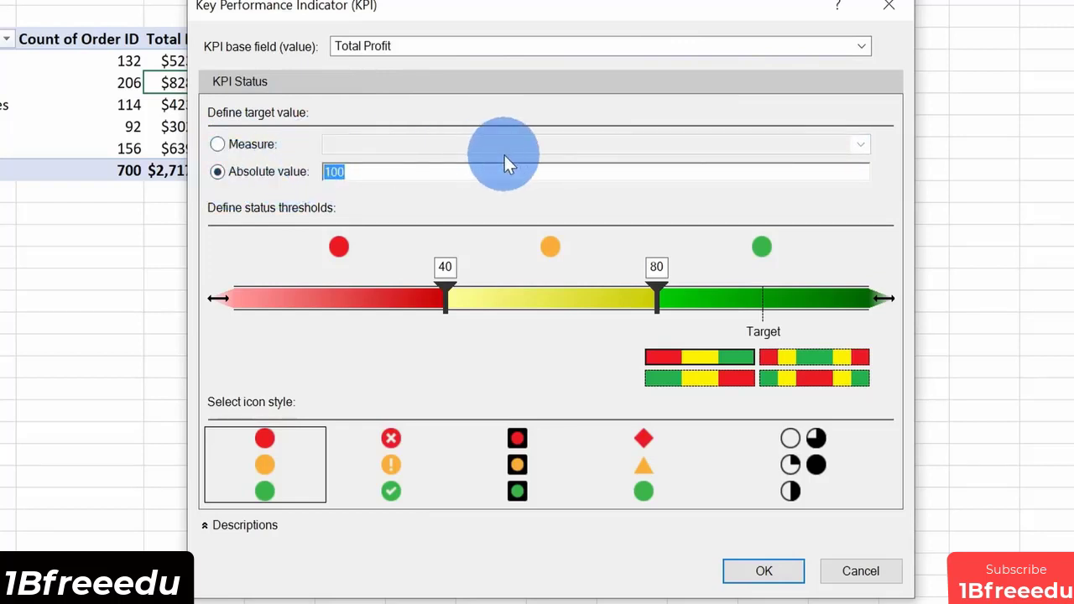
pyautogui.write('600000')
pyautogui.click(572, 252)
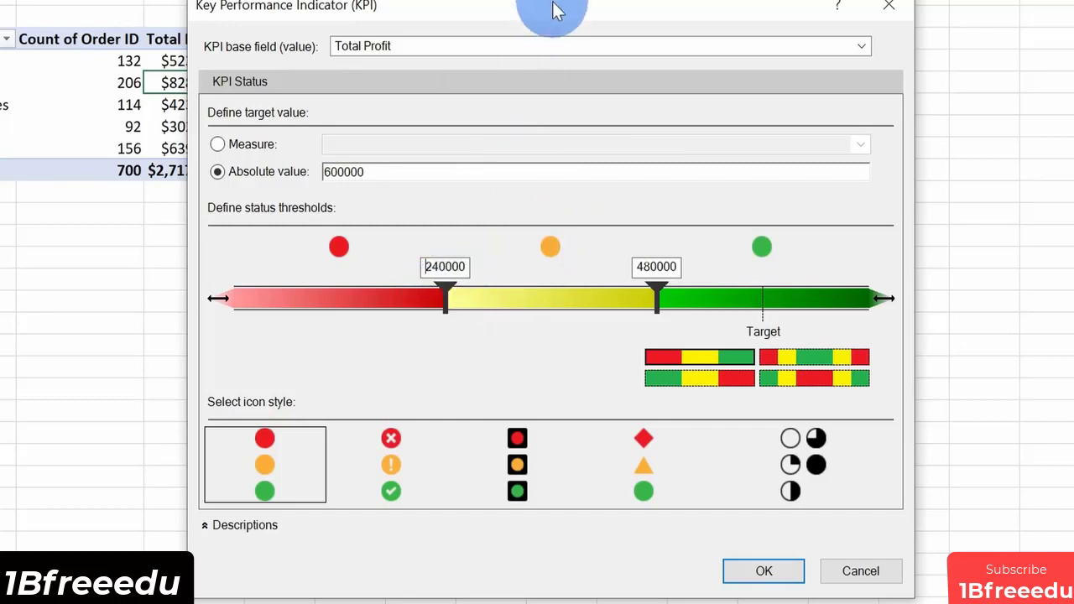
# Set the KPI status thresholds to 400000 and 600000 and create the KPI.
pyautogui.moveTo(555, 5); pyautogui.dragTo(689, 2)
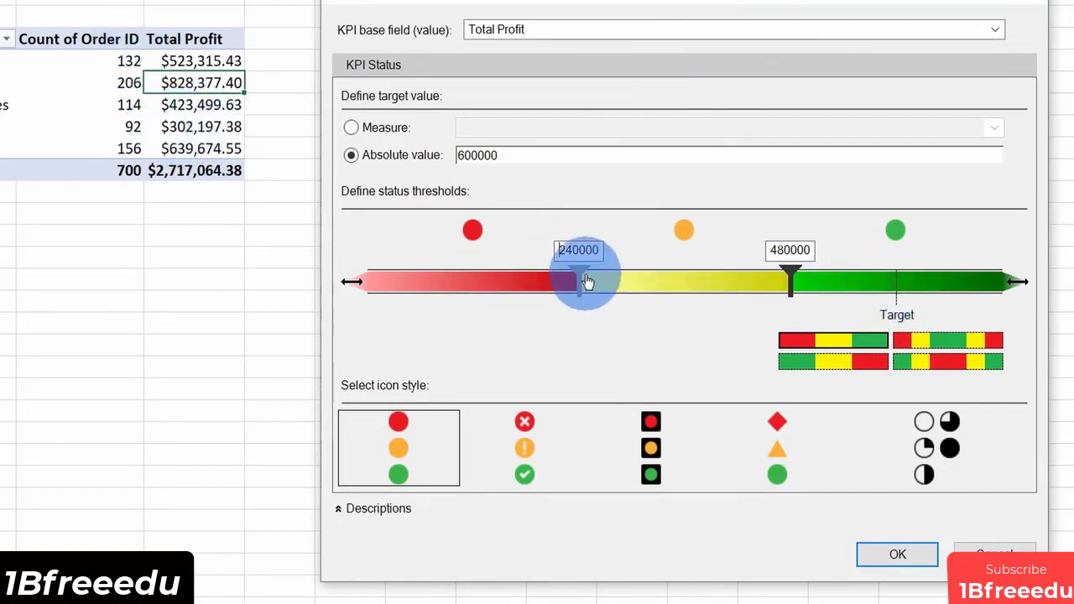
pyautogui.moveTo(580, 277); pyautogui.dragTo(642, 283)
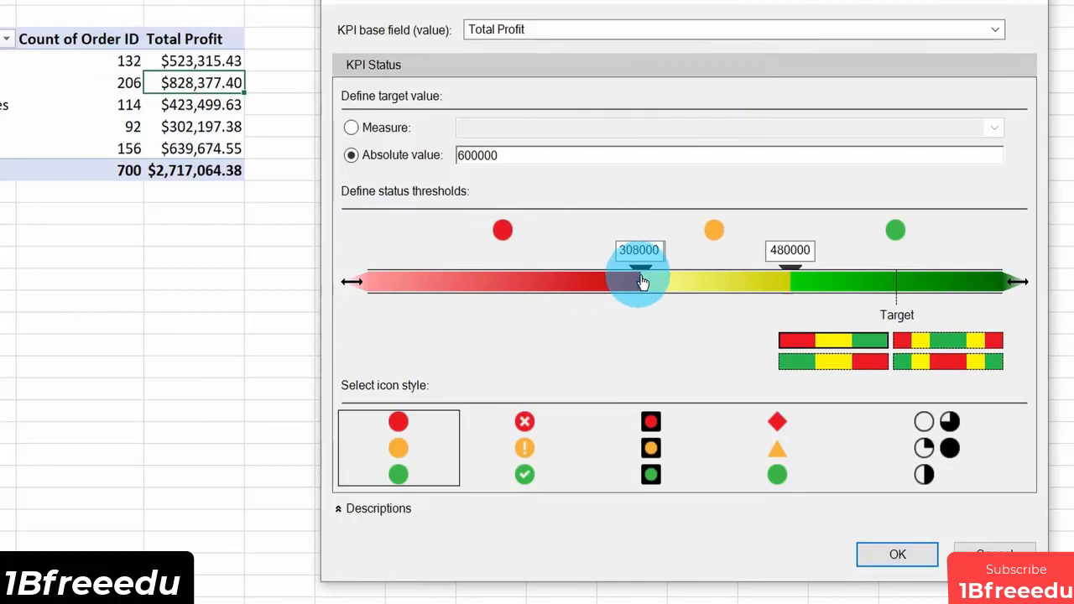
pyautogui.moveTo(642, 282); pyautogui.dragTo(723, 281)
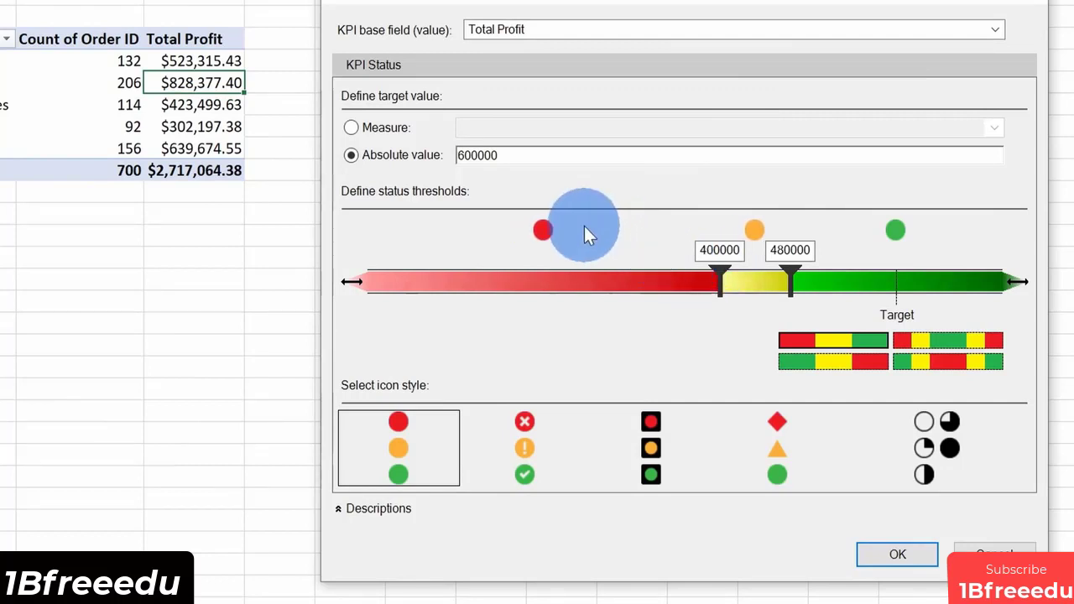
pyautogui.moveTo(795, 289); pyautogui.dragTo(900, 288)
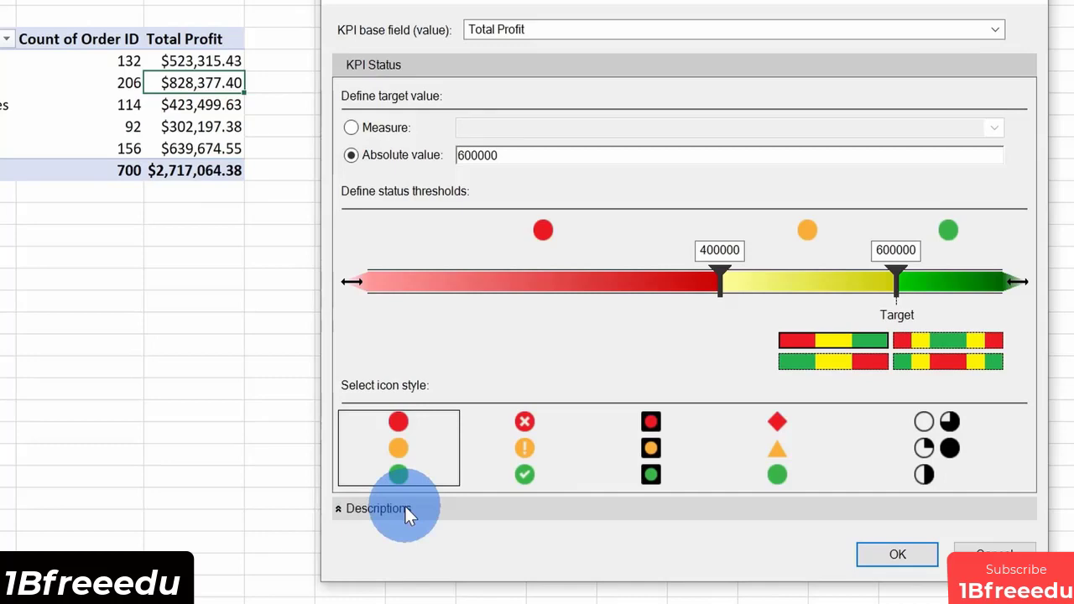
pyautogui.click(898, 554)
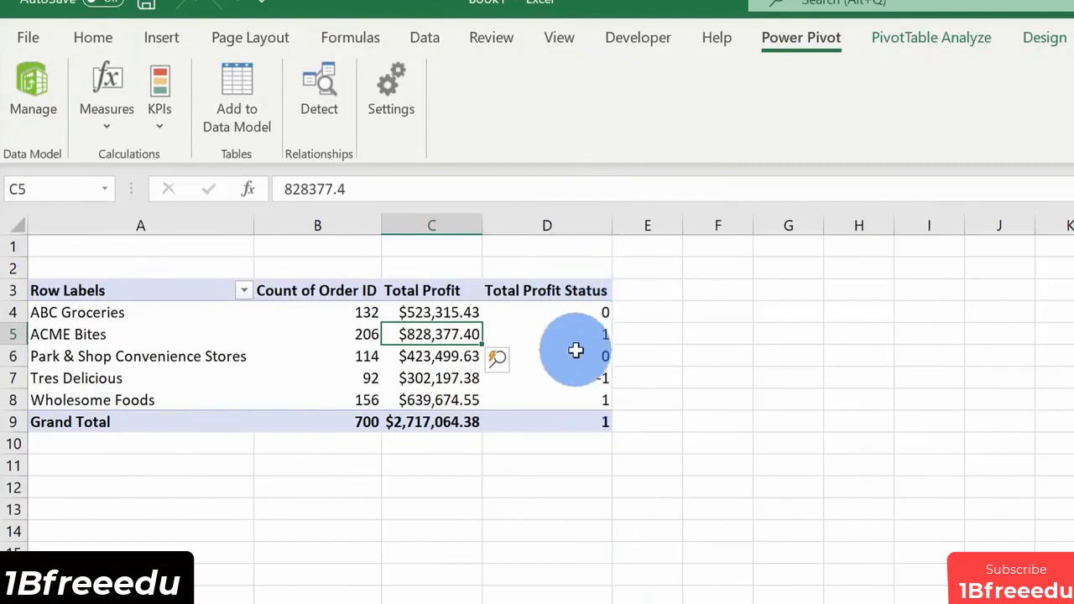
# Expand the Total Profit KPI in the field list, remove its value and status, and re-add Value, Status and Goal to the PivotTable.
pyautogui.moveTo(578, 380)
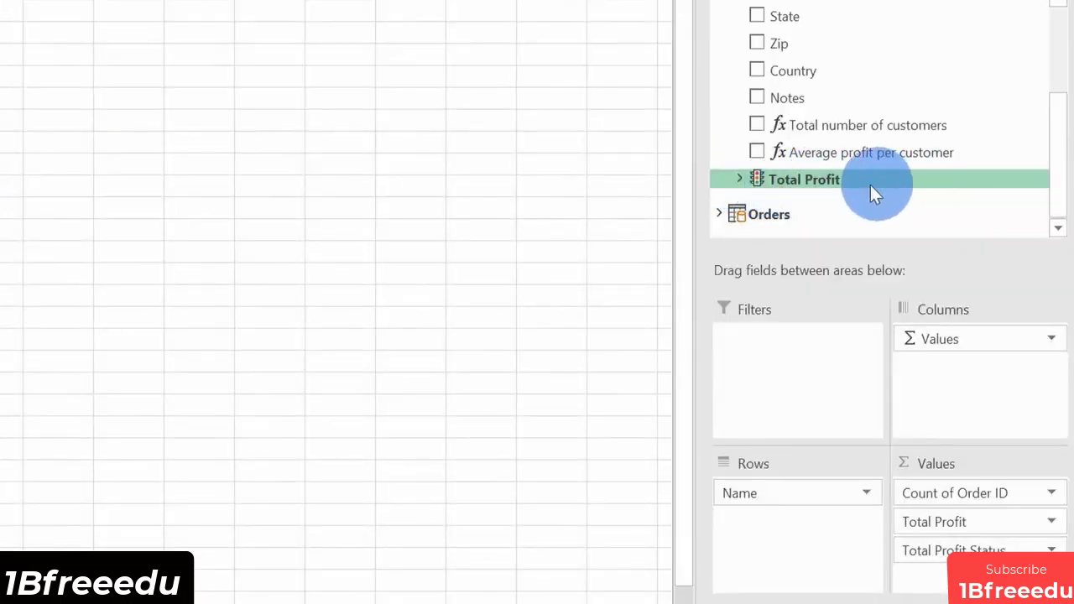
pyautogui.click(740, 179)
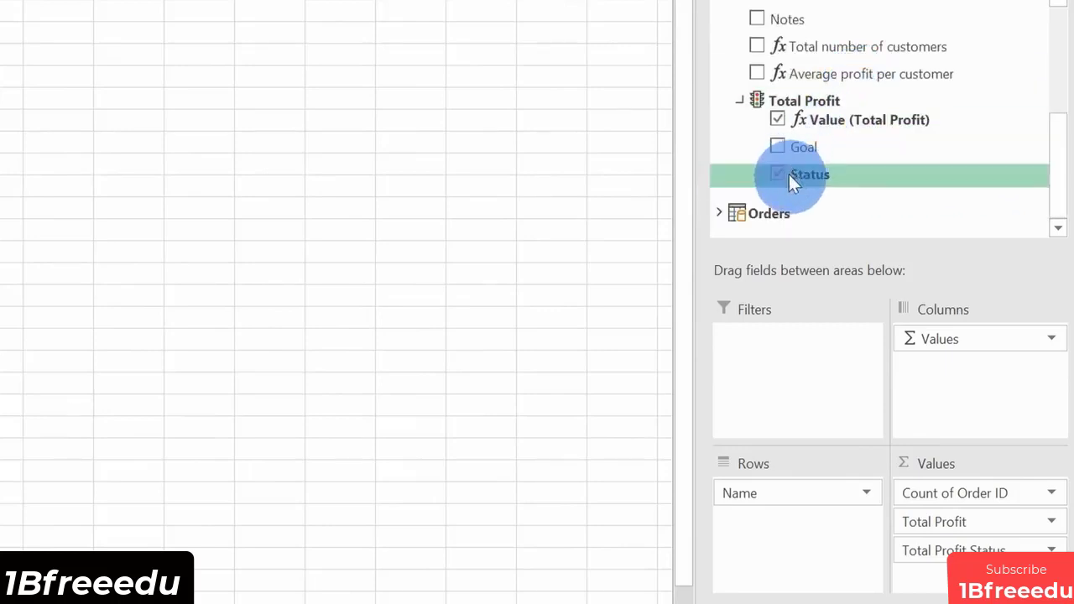
pyautogui.click(776, 121)
pyautogui.click(779, 167)
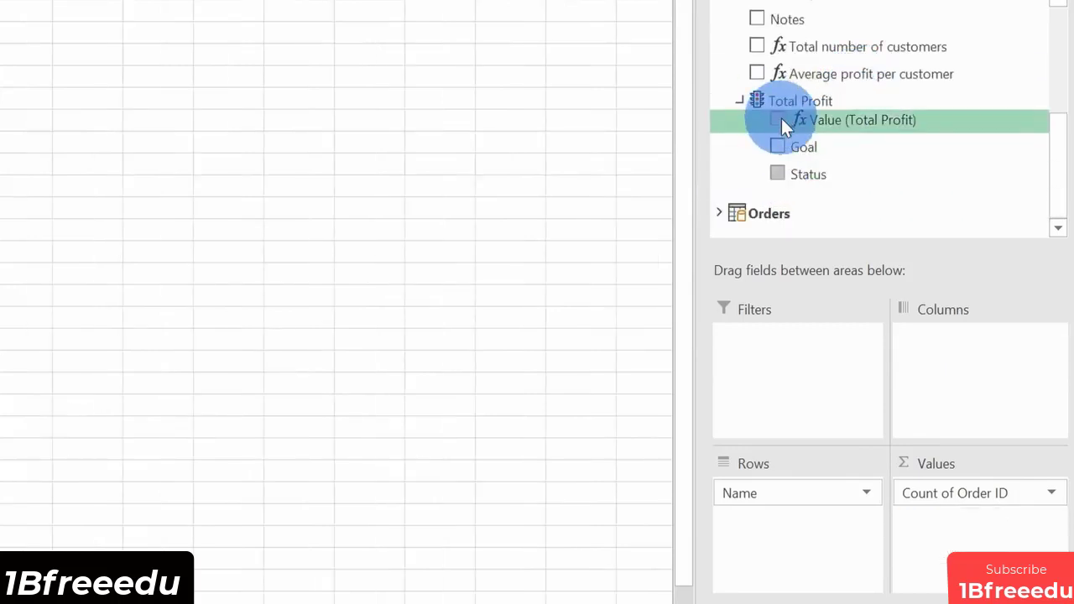
pyautogui.click(781, 118)
pyautogui.click(783, 168)
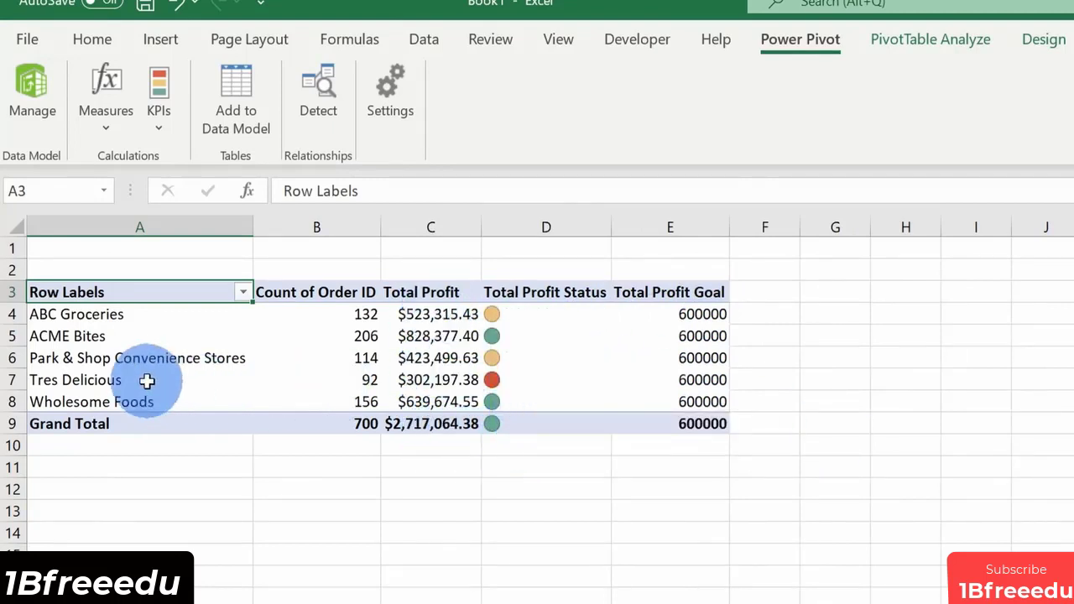
# Select the Tres Delicious row across the PivotTable to examine its profit, KPI status and goal.
pyautogui.moveTo(147, 381); pyautogui.dragTo(696, 380)
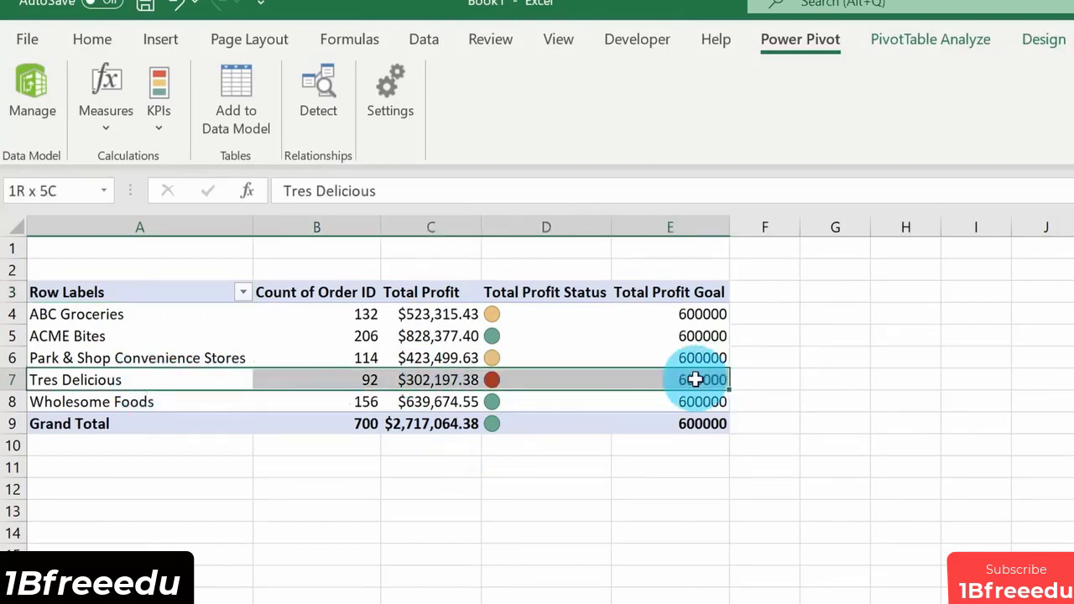
pyautogui.moveTo(695, 381); pyautogui.dragTo(696, 381)
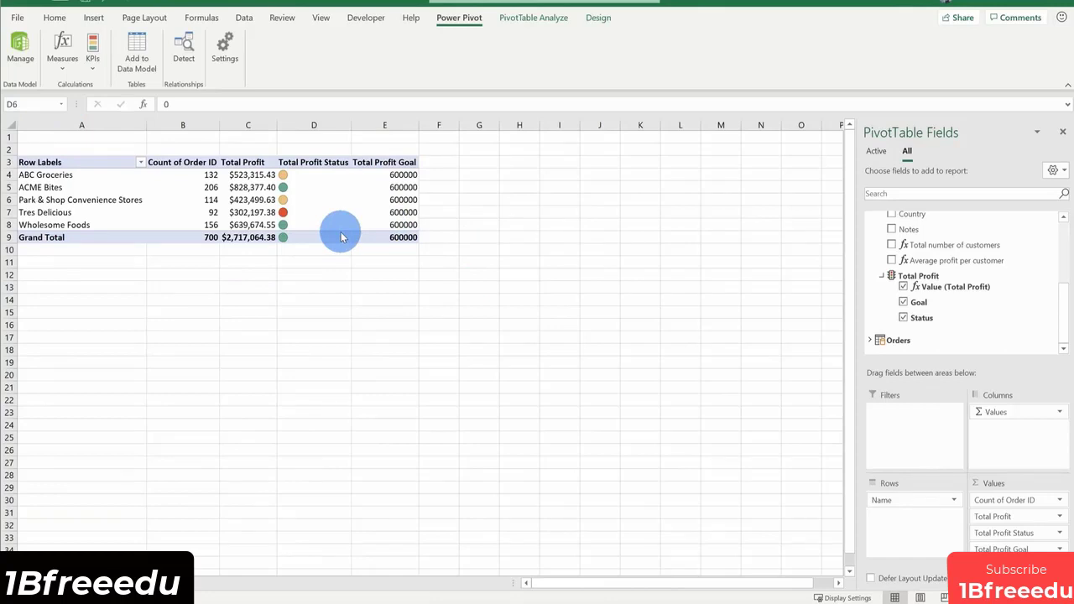
# Insert a pie PivotChart based on the PivotTable and remove Count of Order ID from its values.
pyautogui.click(343, 200)
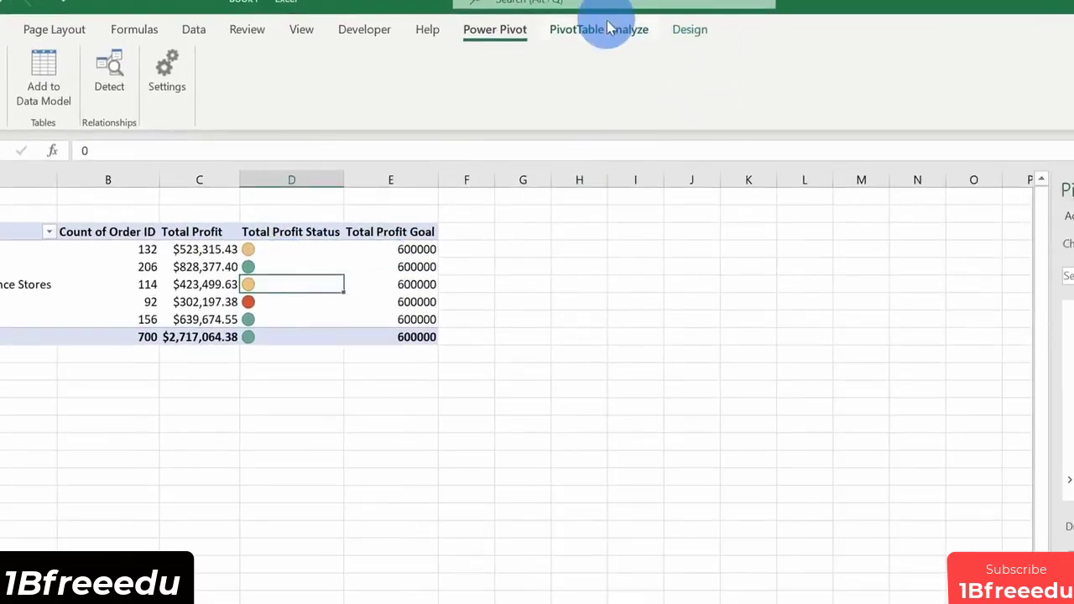
pyautogui.click(542, 21)
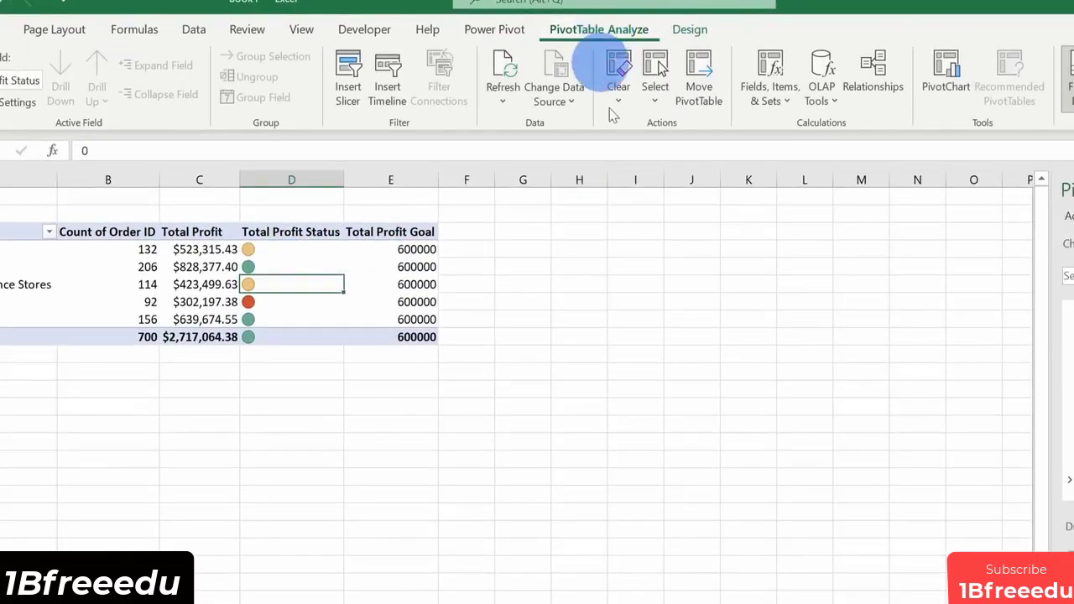
pyautogui.click(950, 74)
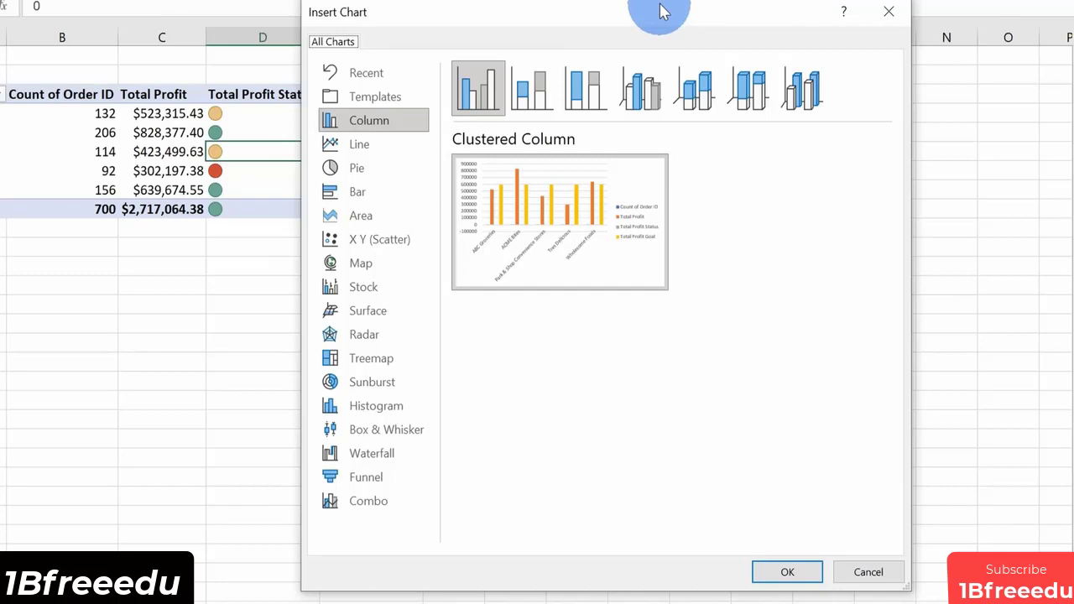
pyautogui.click(397, 168)
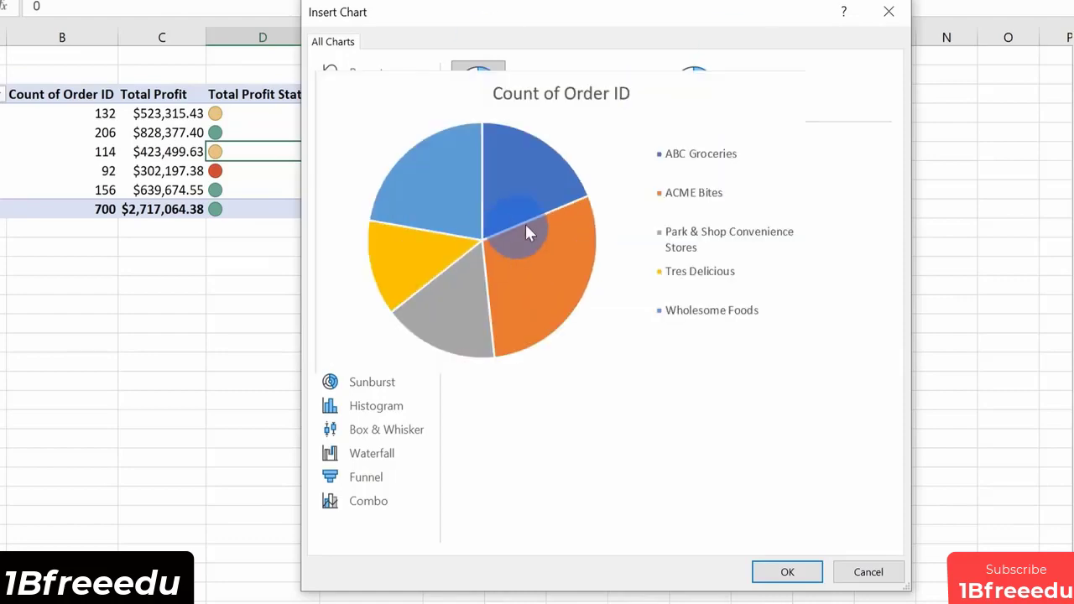
pyautogui.click(791, 575)
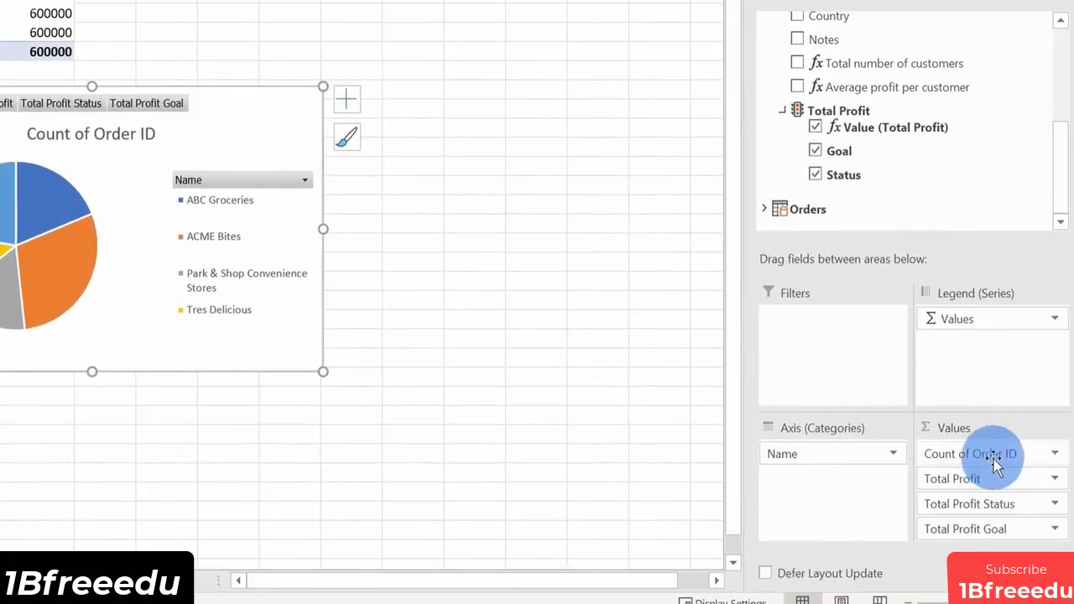
pyautogui.moveTo(987, 455); pyautogui.dragTo(570, 378)
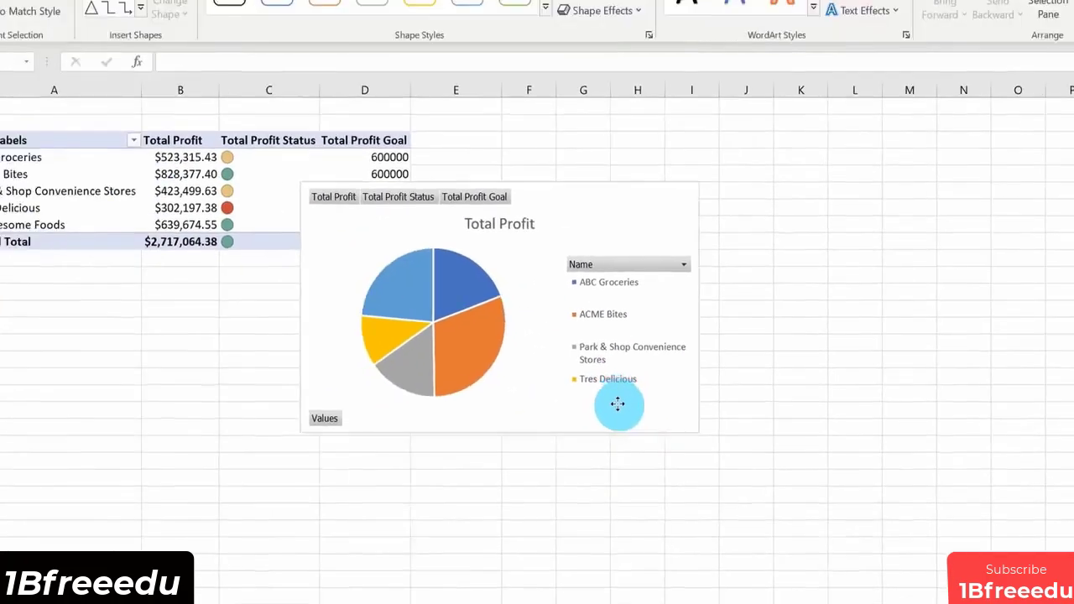
# Enlarge the Total Profit pie chart and move it beside the PivotTable so it does not cover the data.
pyautogui.moveTo(693, 426); pyautogui.dragTo(695, 570)
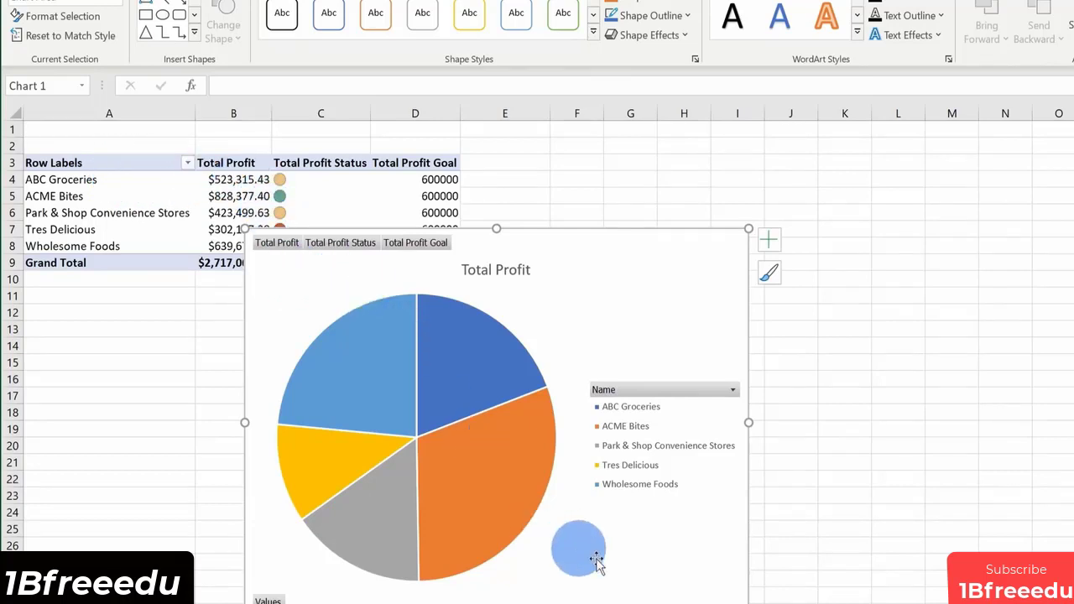
pyautogui.moveTo(579, 280); pyautogui.dragTo(830, 175)
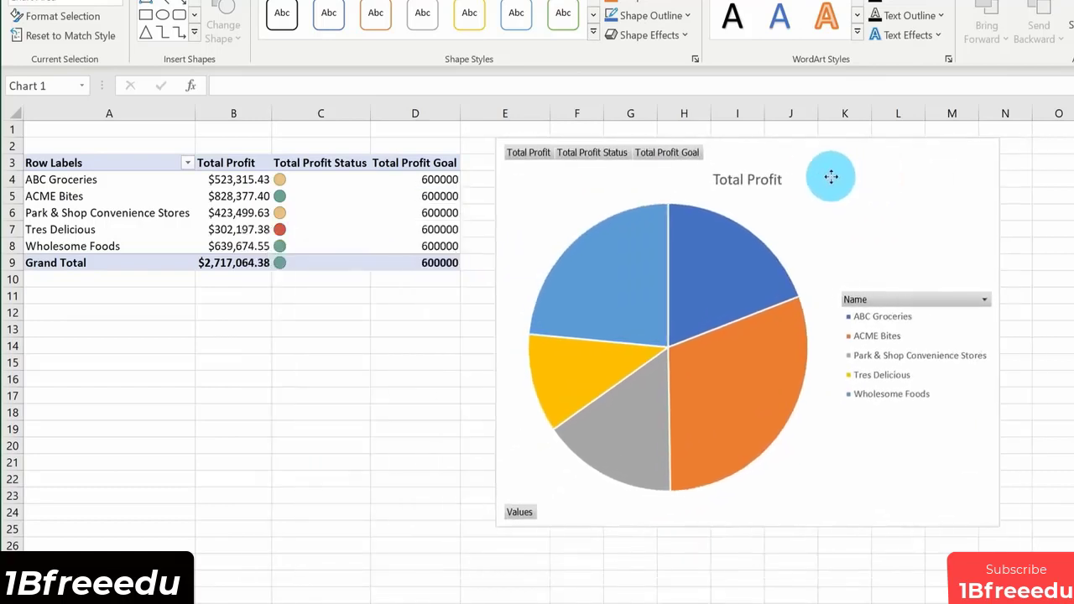
# Sort the PivotTable customers by Total Profit from largest to smallest.
pyautogui.click(240, 196)
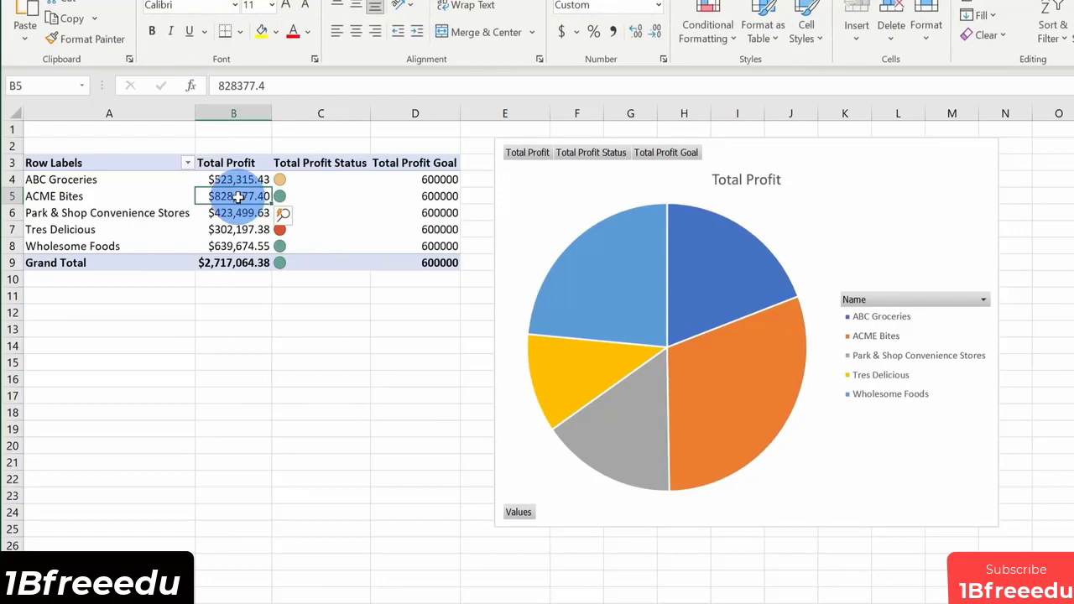
pyautogui.doubleClick(239, 197)
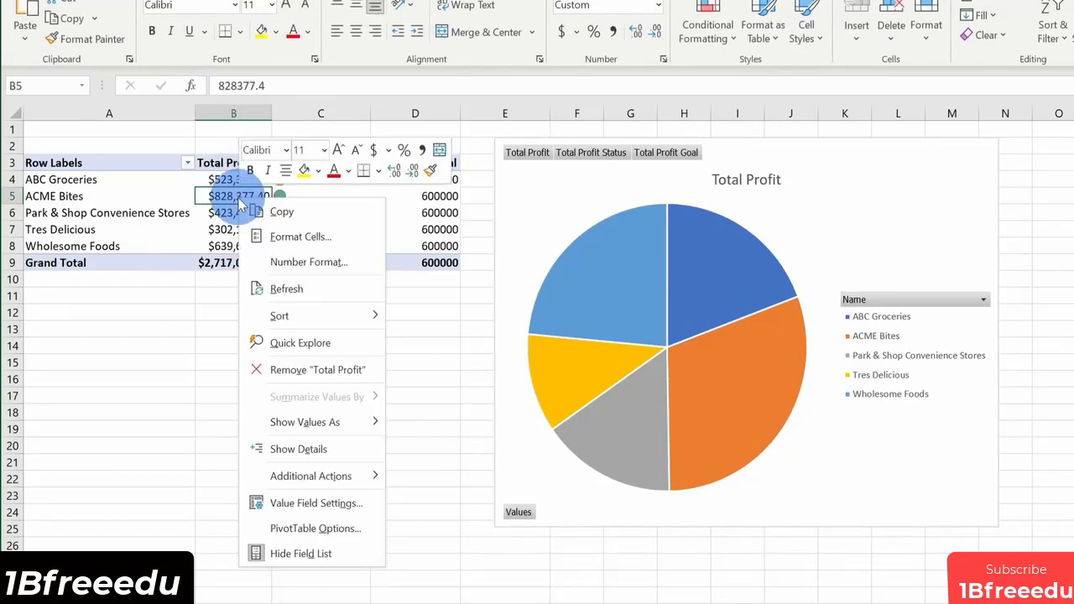
pyautogui.click(415, 316)
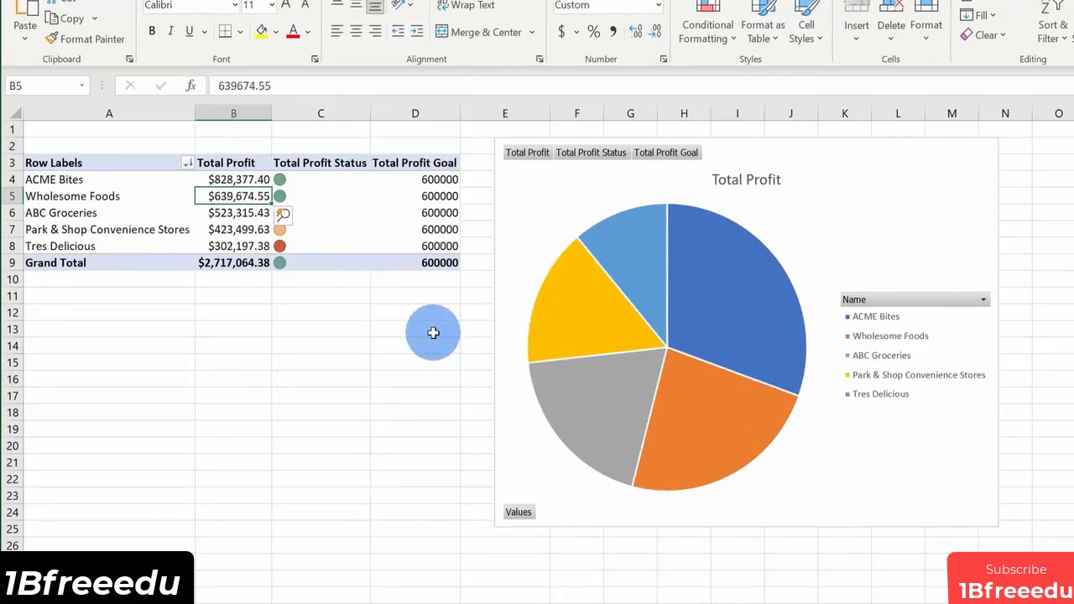
pyautogui.moveTo(676, 211)
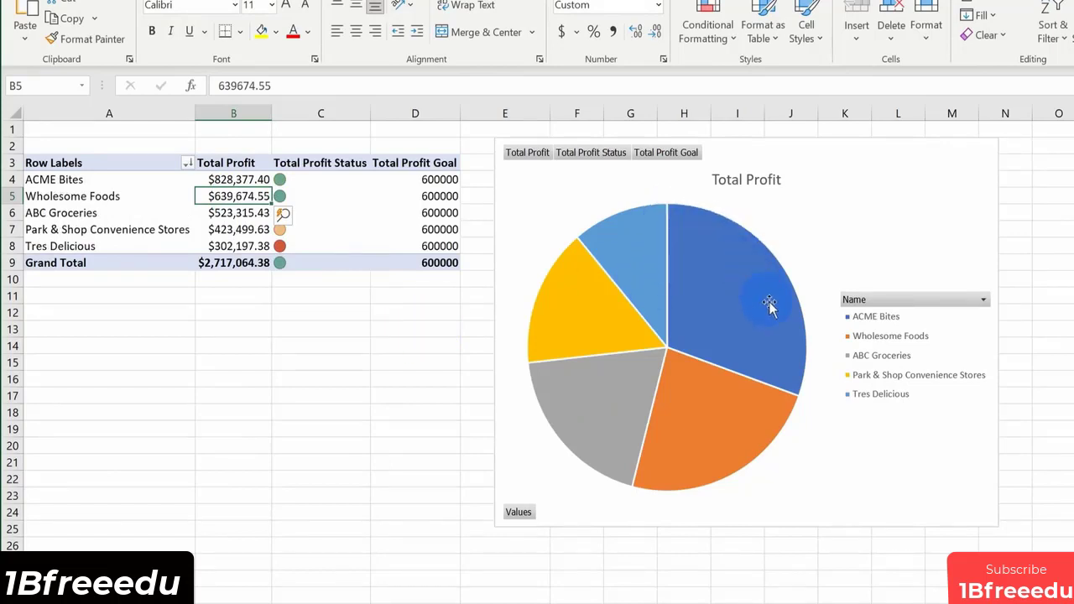
pyautogui.moveTo(770, 453)
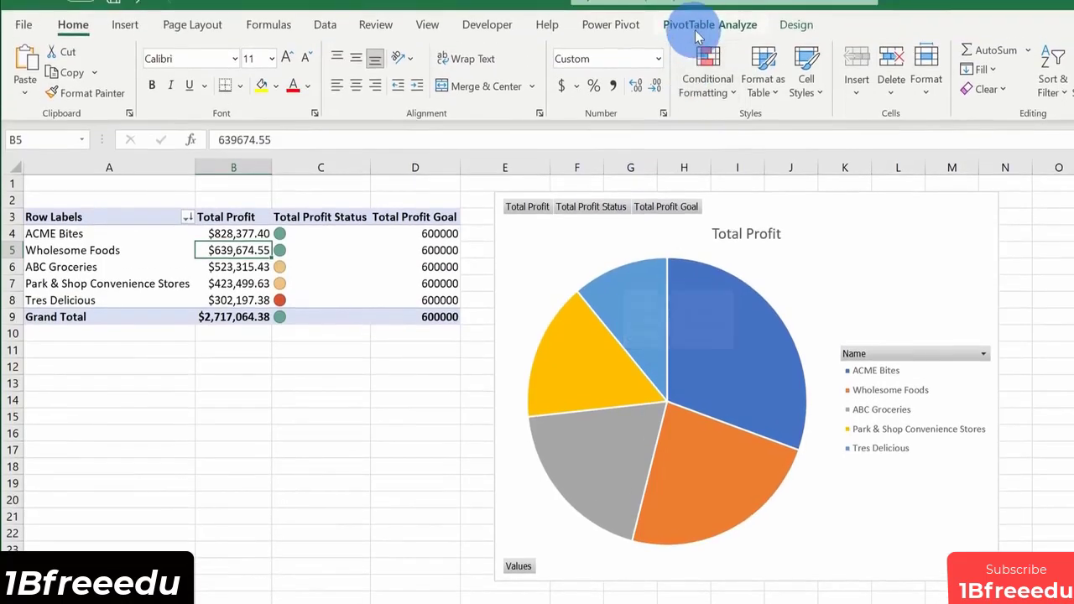
# Insert a slicer for the Cookie Type field of the Cookie Type table and place it below the PivotTable, clear of the pie chart.
pyautogui.click(701, 25)
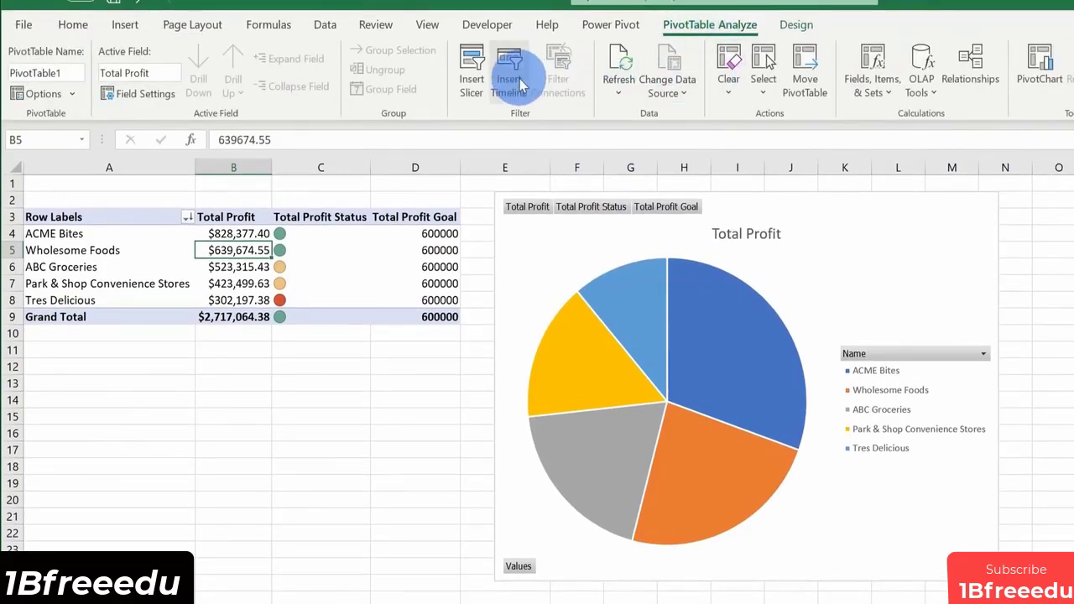
pyautogui.click(471, 84)
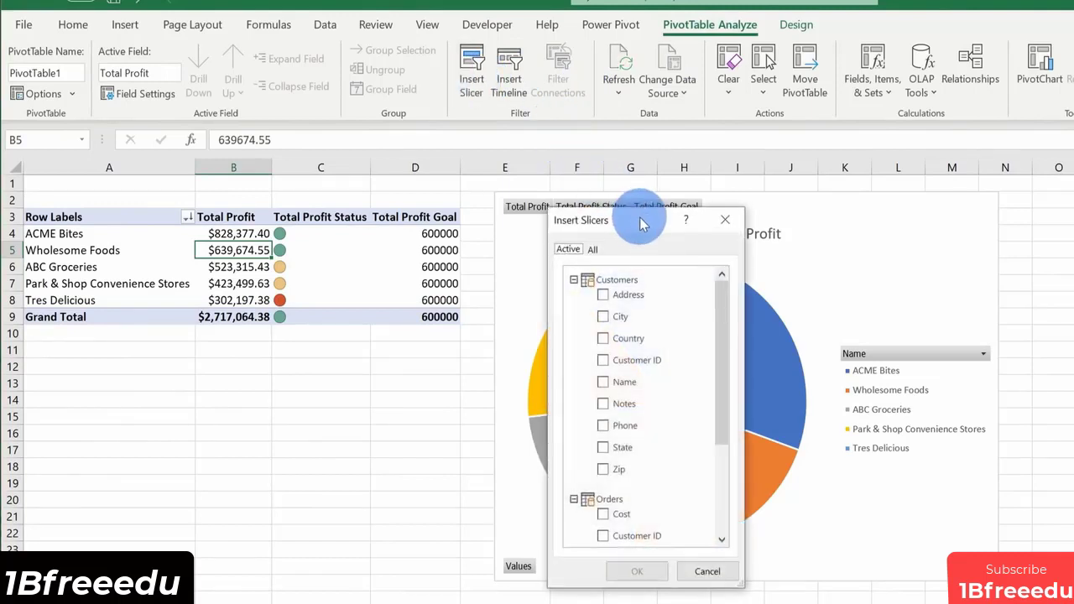
pyautogui.moveTo(642, 228); pyautogui.dragTo(361, 218)
pyautogui.moveTo(446, 282); pyautogui.dragTo(449, 257)
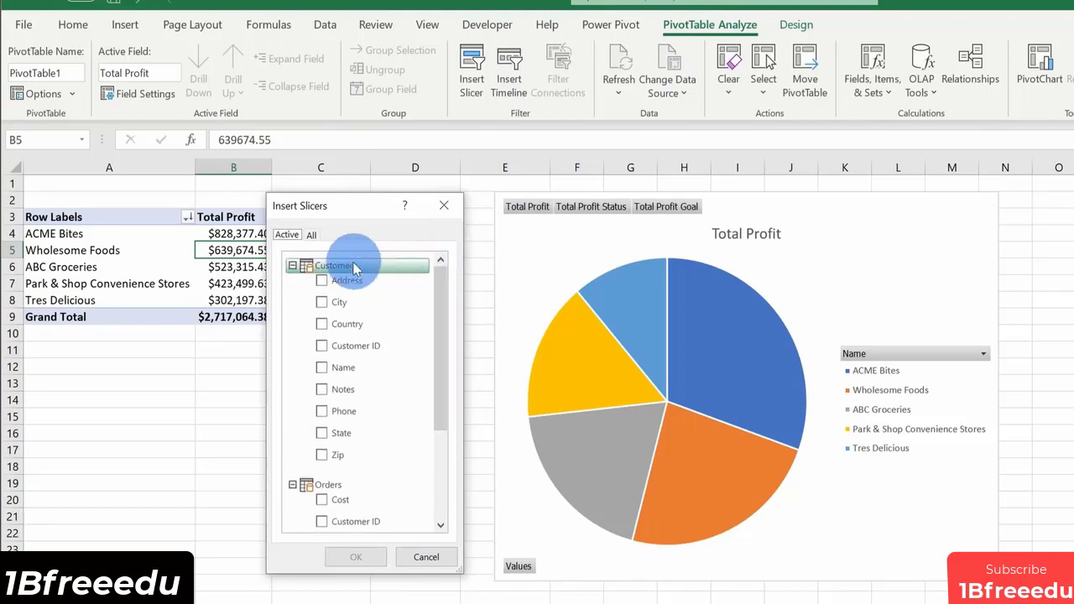
pyautogui.scroll(-2, 339, 489)
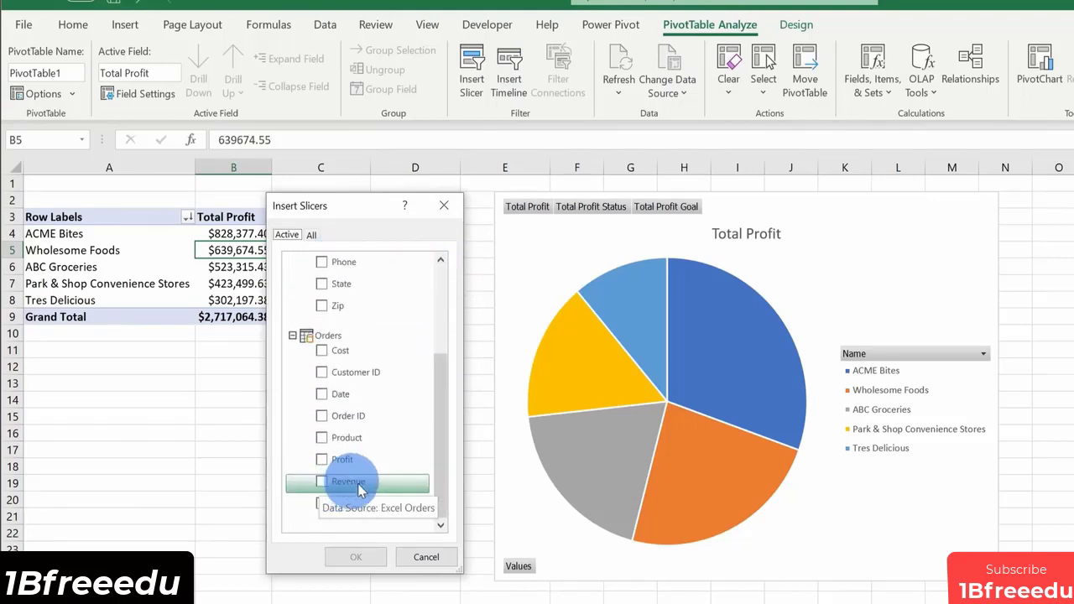
pyautogui.scroll(2, 351, 470)
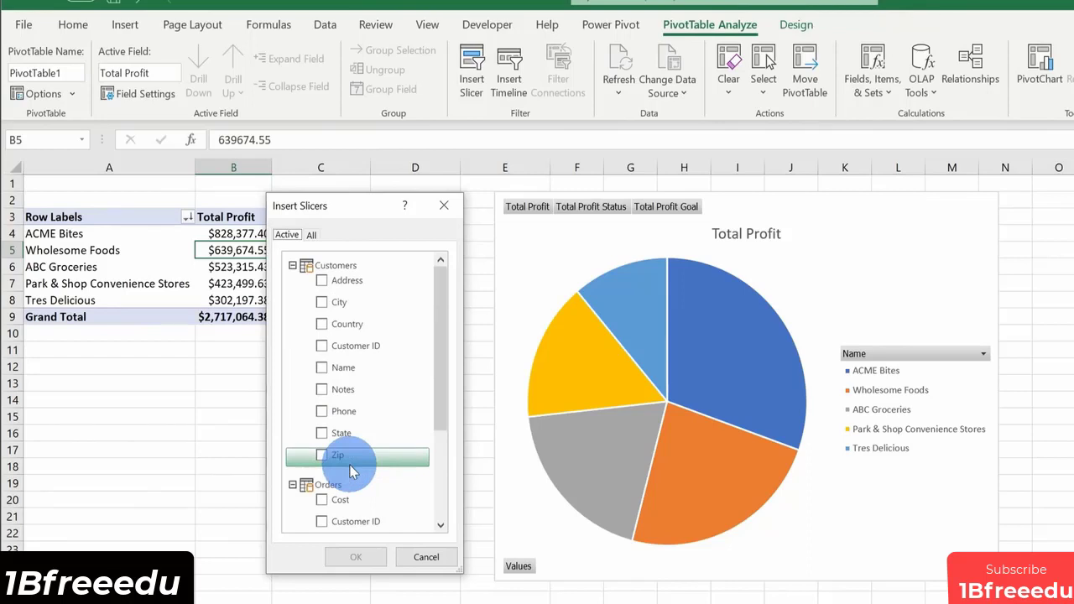
pyautogui.click(312, 236)
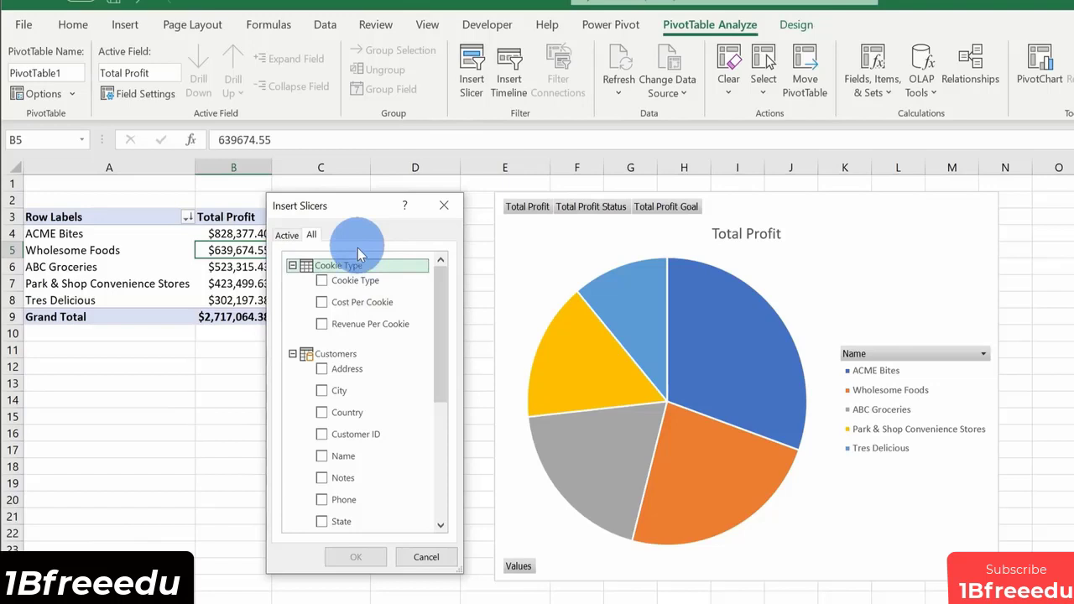
pyautogui.click(323, 282)
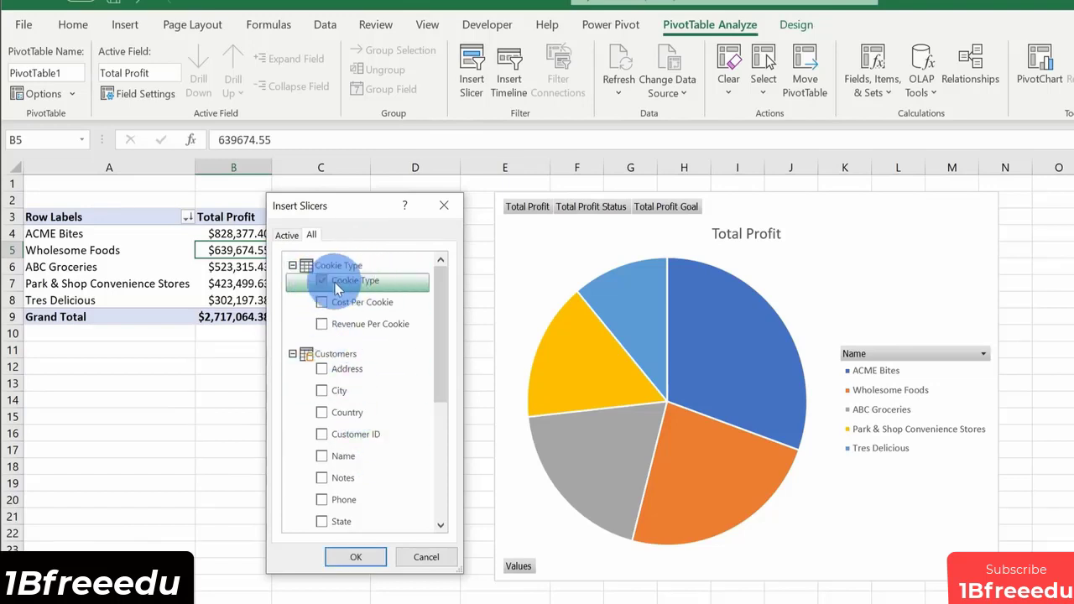
pyautogui.click(356, 557)
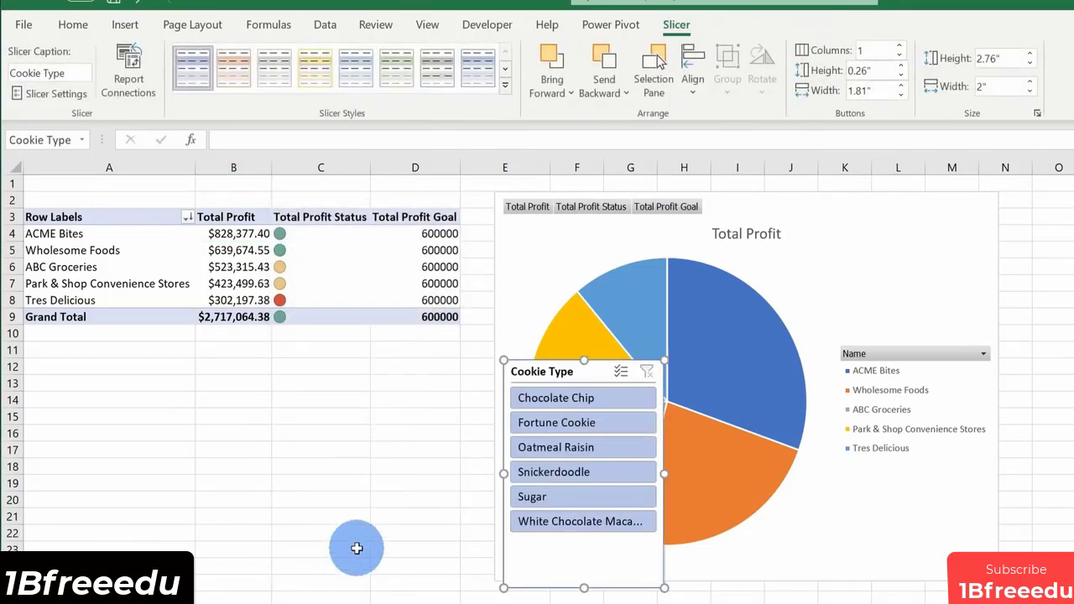
pyautogui.moveTo(599, 374); pyautogui.dragTo(404, 362)
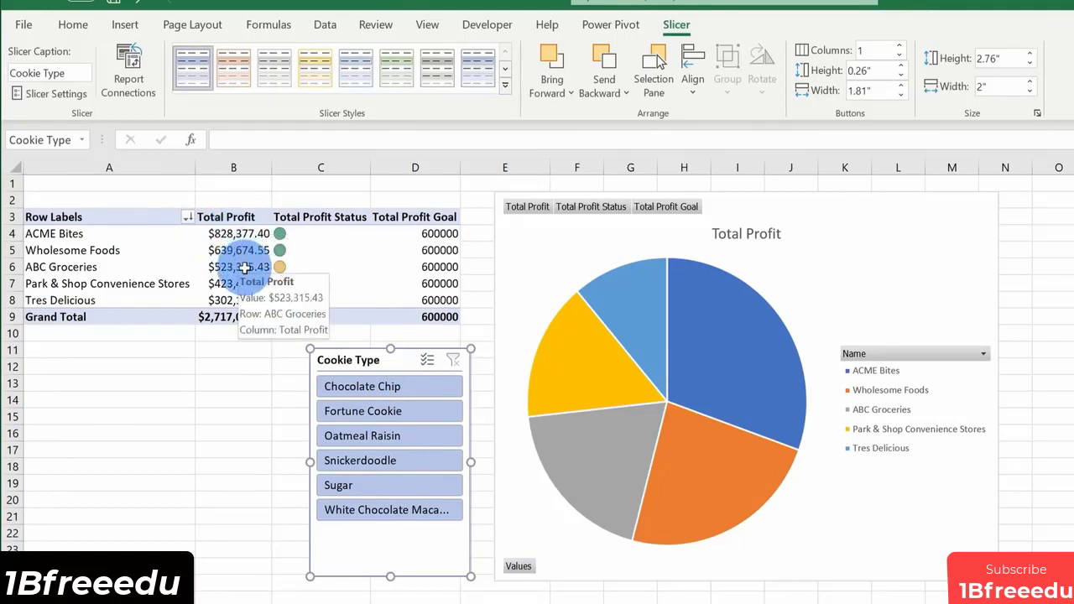
# Filter the PivotTable and chart by Chocolate Chip, Fortune Cookie, Oatmeal Raisin, Sugar and the White Chocolate cookie in turn to compare customer profits.
pyautogui.click(407, 386)
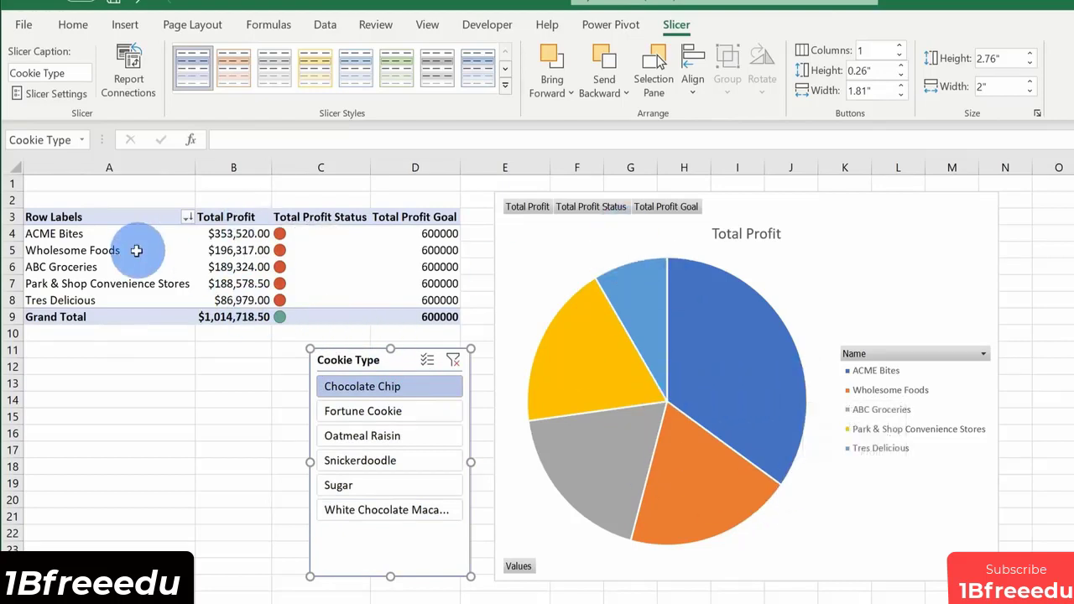
pyautogui.moveTo(258, 233)
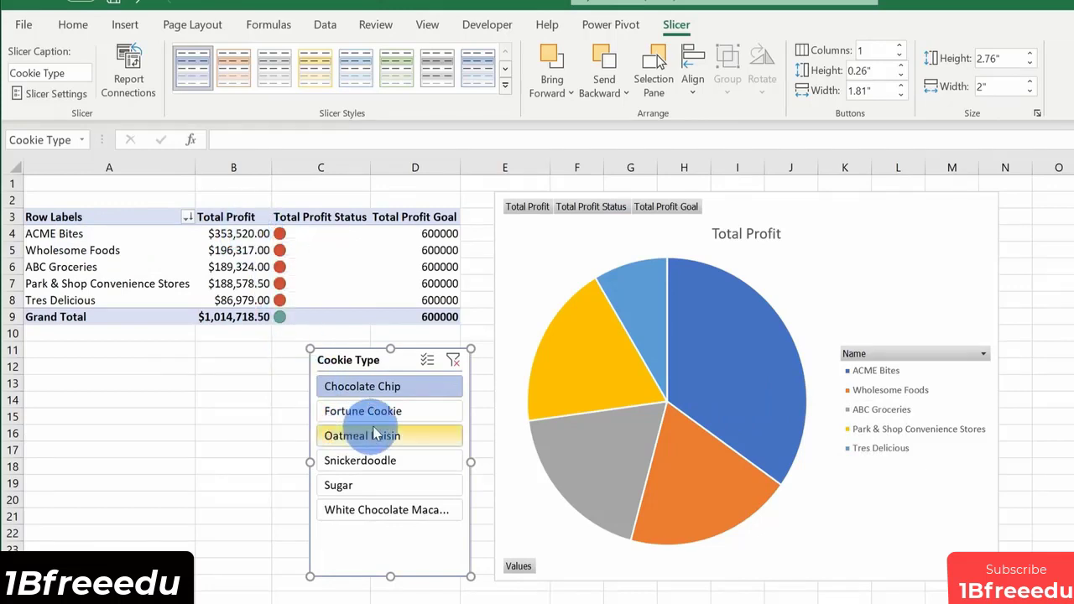
pyautogui.click(408, 410)
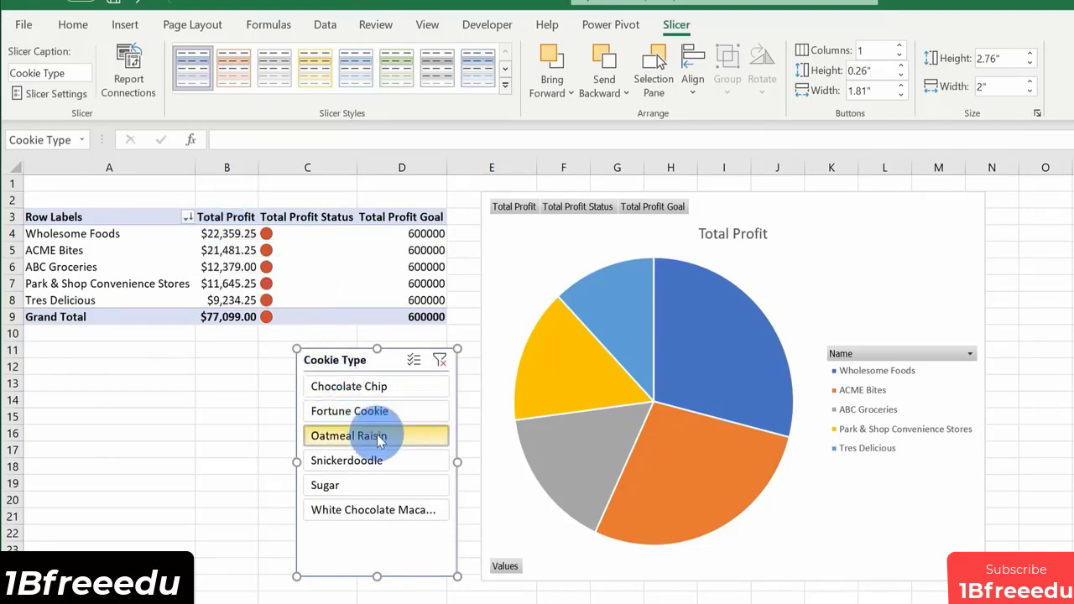
pyautogui.click(407, 436)
pyautogui.click(397, 487)
pyautogui.click(424, 509)
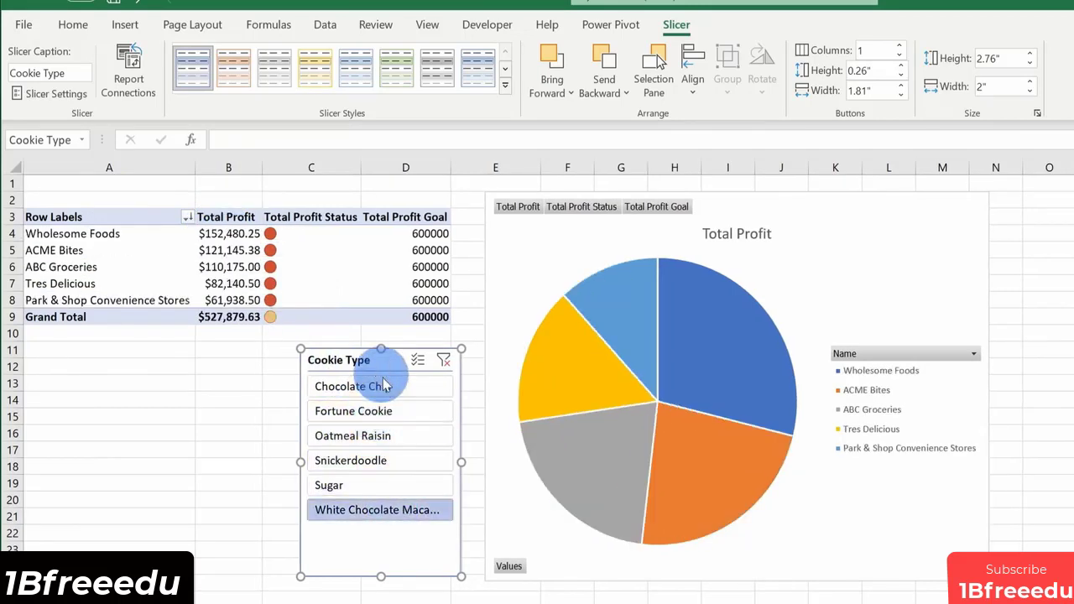
# Switch the Cookie Type slicer from Chocolate Chip through Fortune Cookie, Oatmeal Raisin and Snickerdoodle to Sugar to compare the profit breakdowns.
pyautogui.click(407, 385)
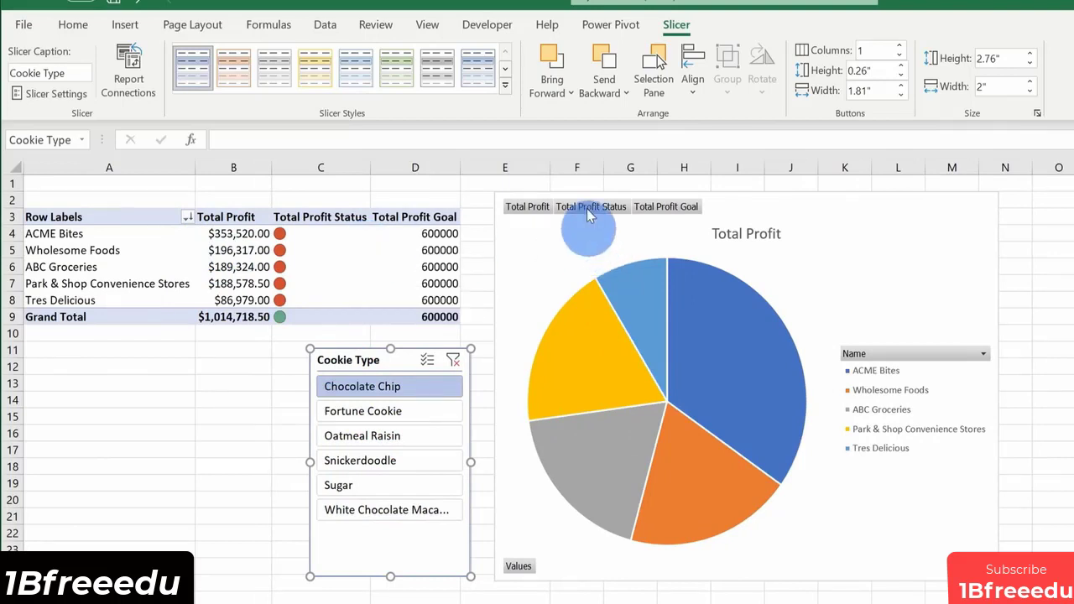
pyautogui.click(411, 411)
pyautogui.click(411, 435)
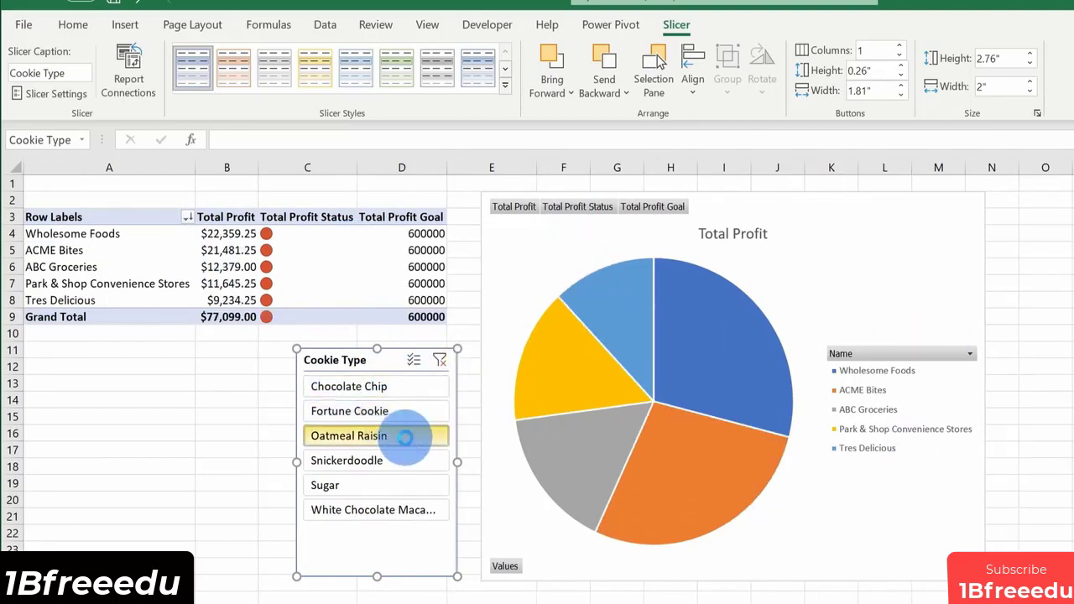
pyautogui.click(411, 461)
pyautogui.click(397, 485)
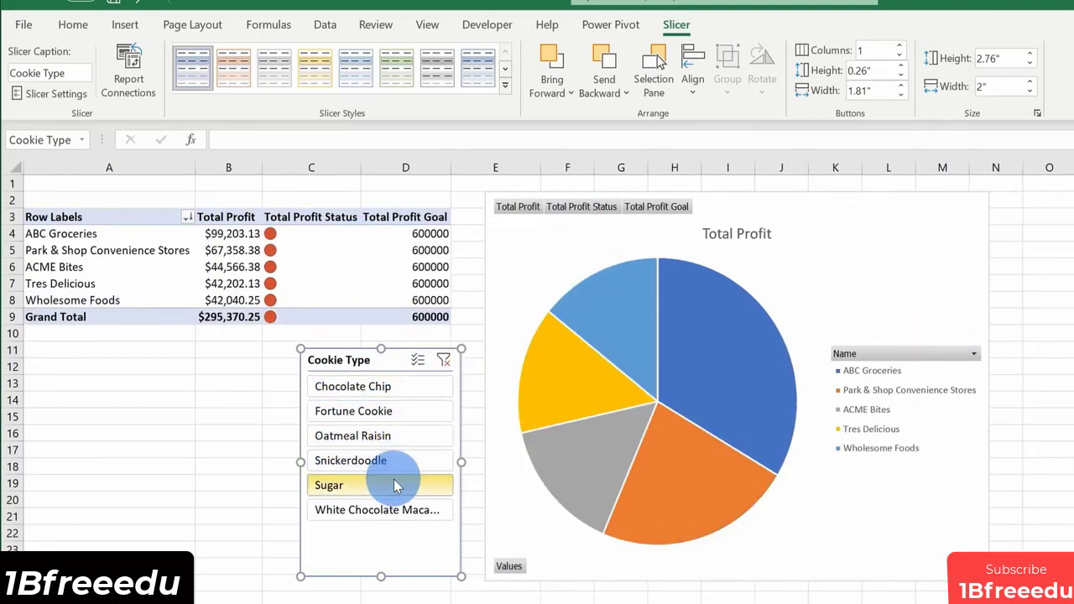